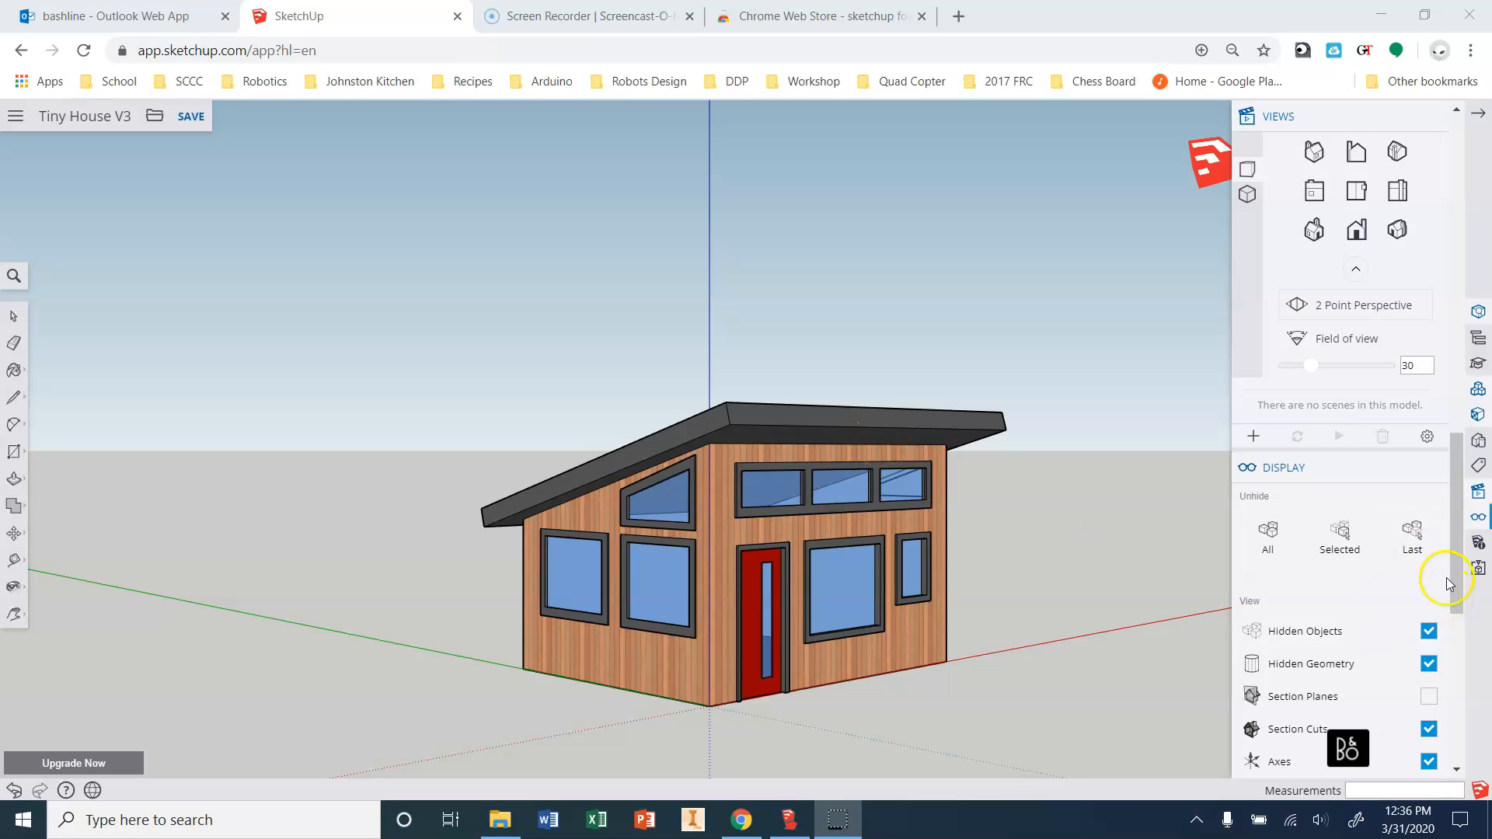
Orbit around the tiny house to bring its side wall into view.
scroll(1452, 588, down, 3)
scroll(1452, 588, down, 2)
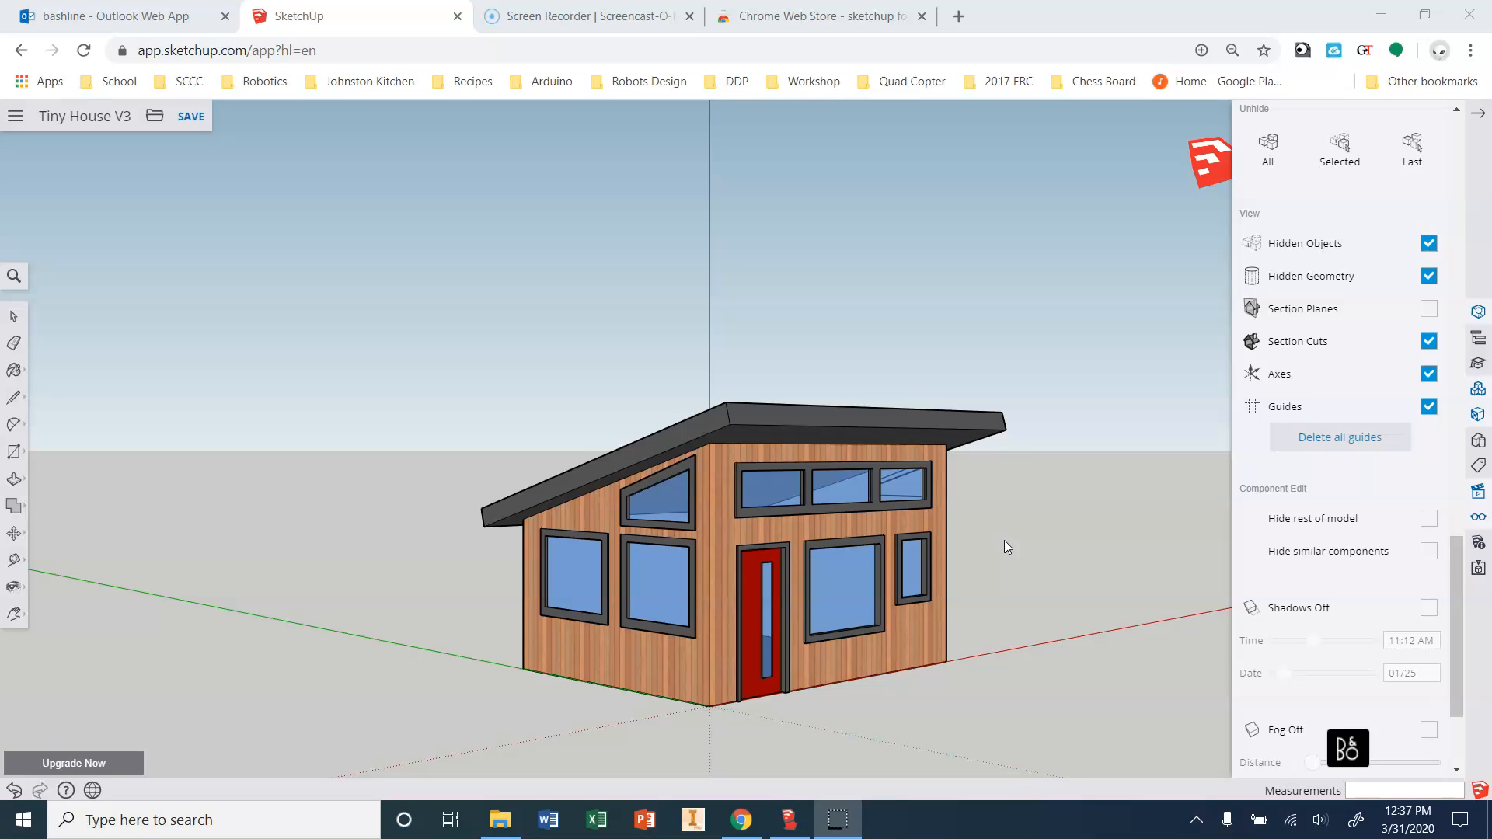
middle_drag(1063, 562, 969, 643)
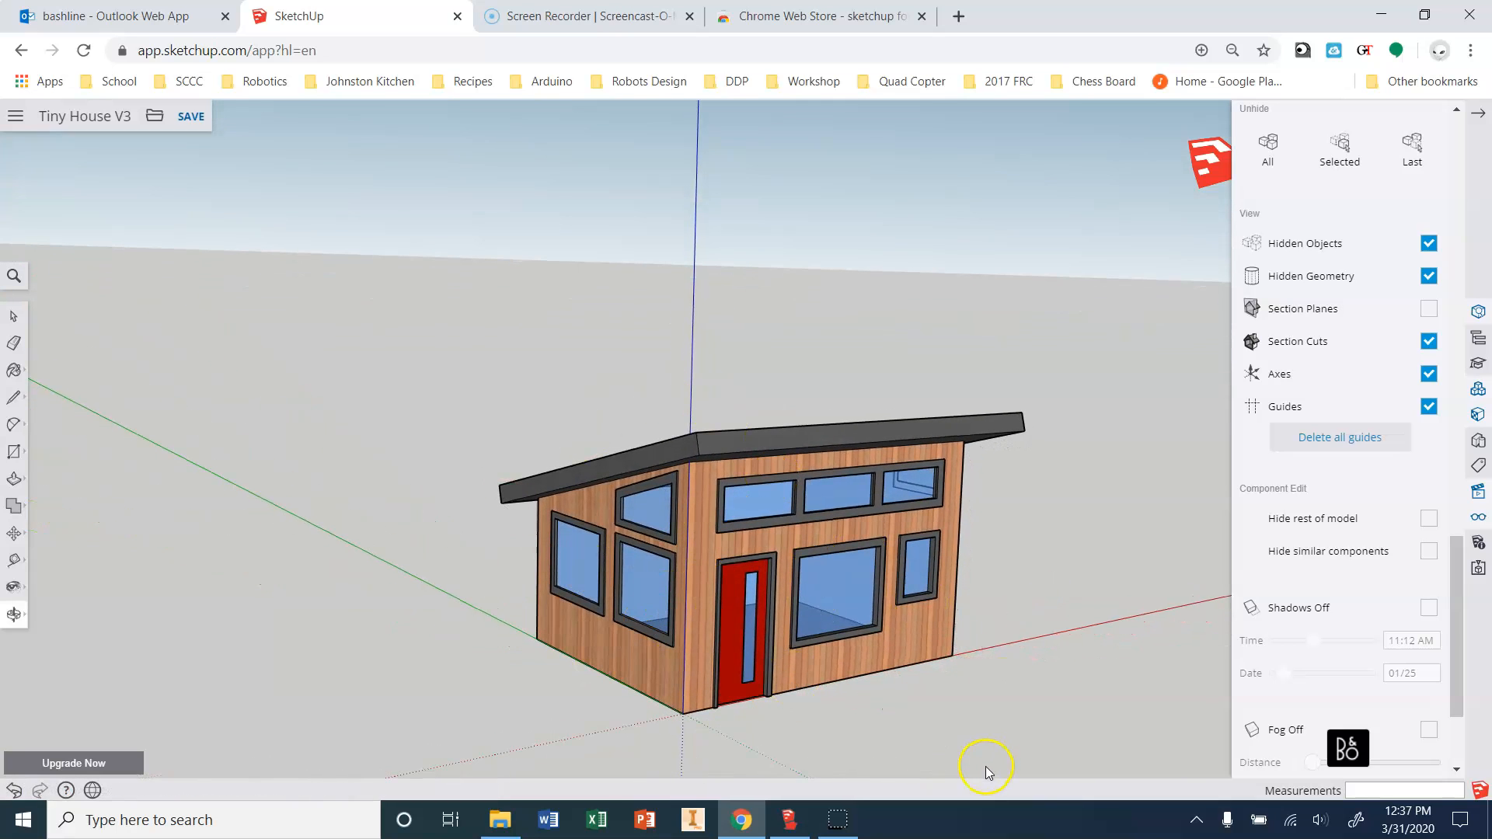
middle_drag(1083, 660, 1003, 673)
scroll(1384, 653, down, 2)
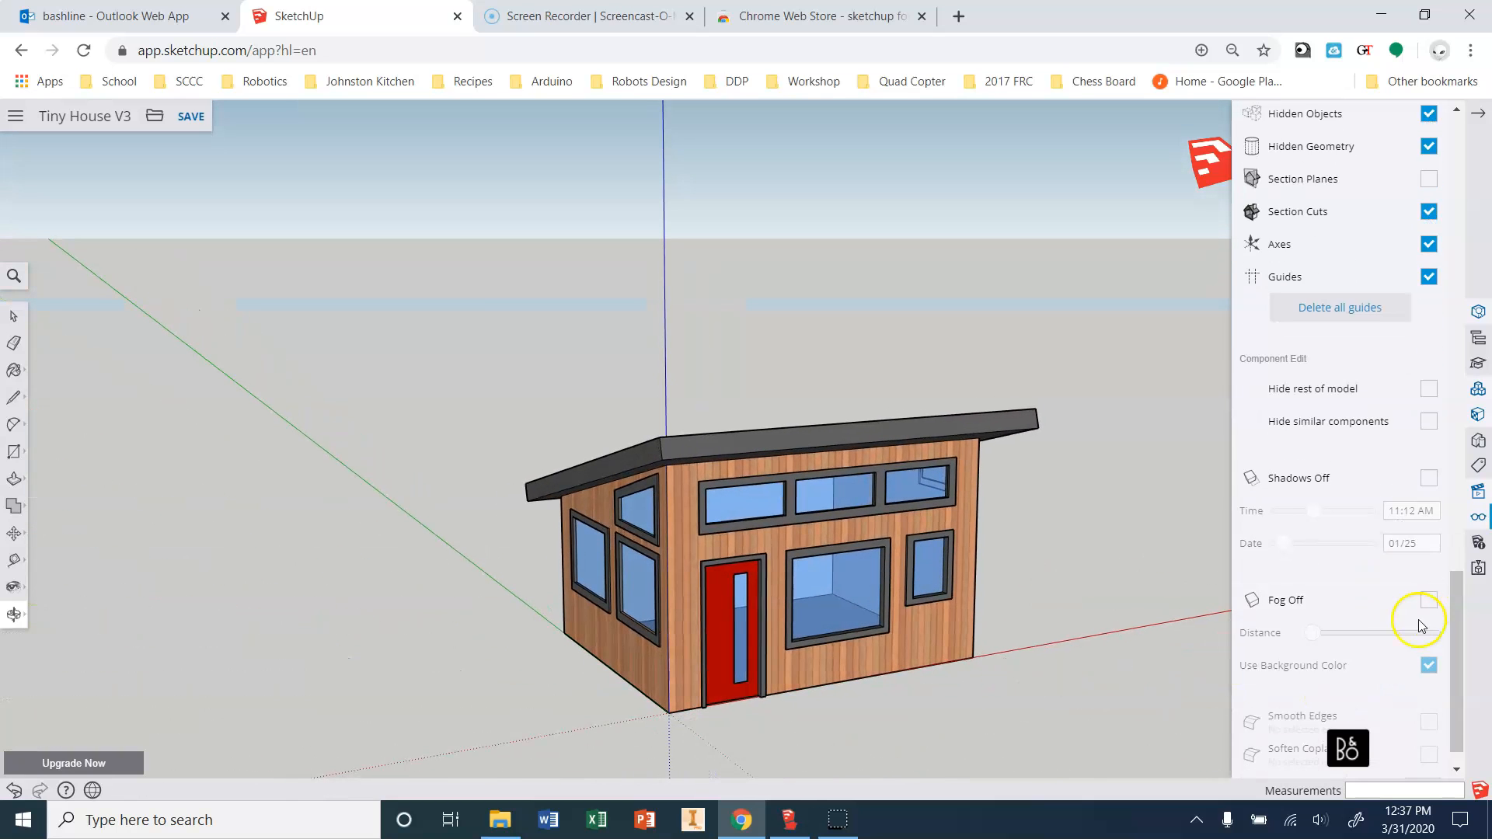
scroll(1411, 653, down, 1)
Turn on shadows and set the sun to 4:03 PM on 07/20.
click(1429, 440)
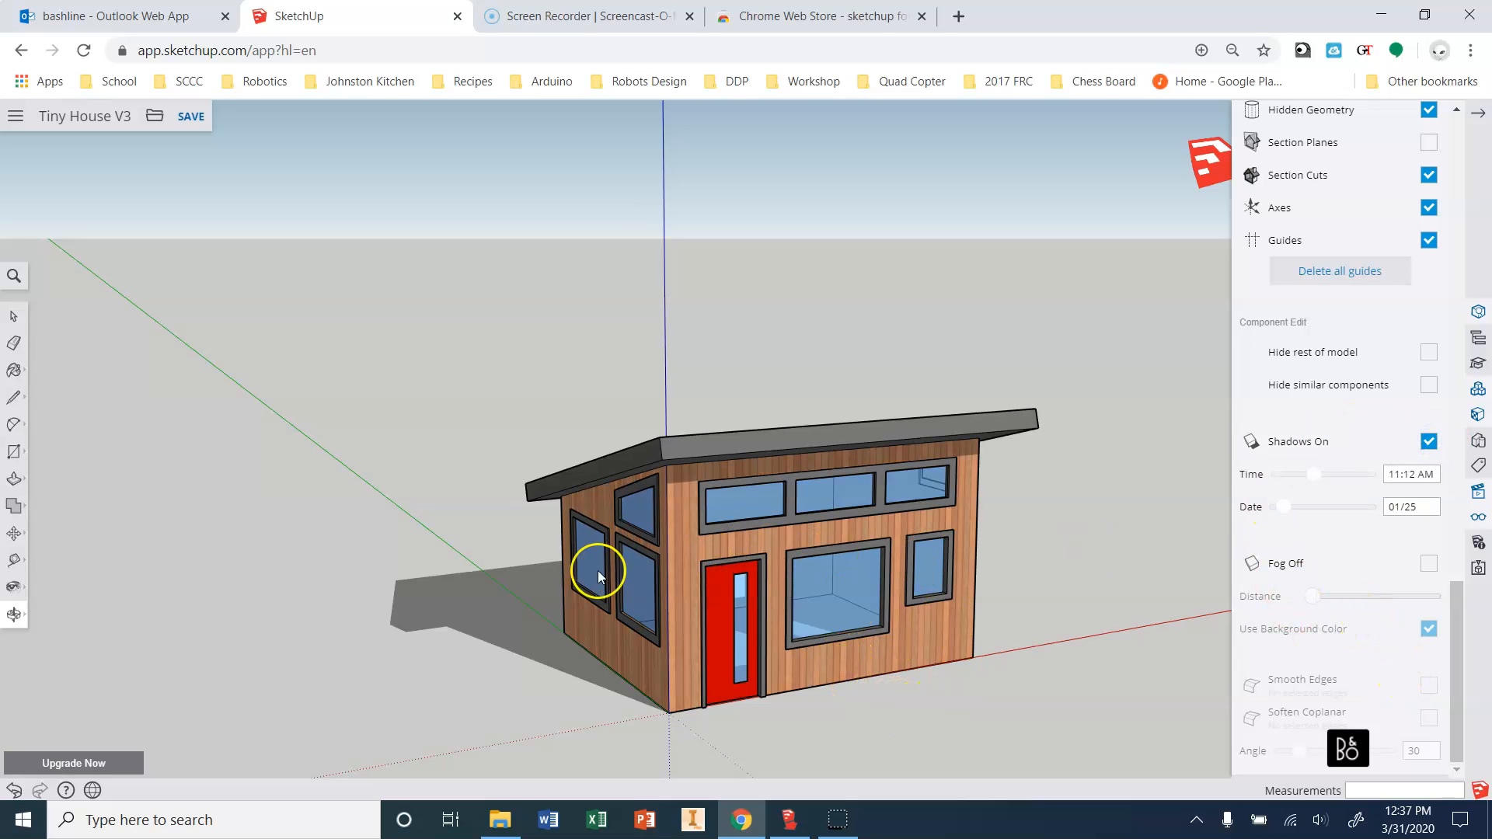
scroll(844, 685, up, 4)
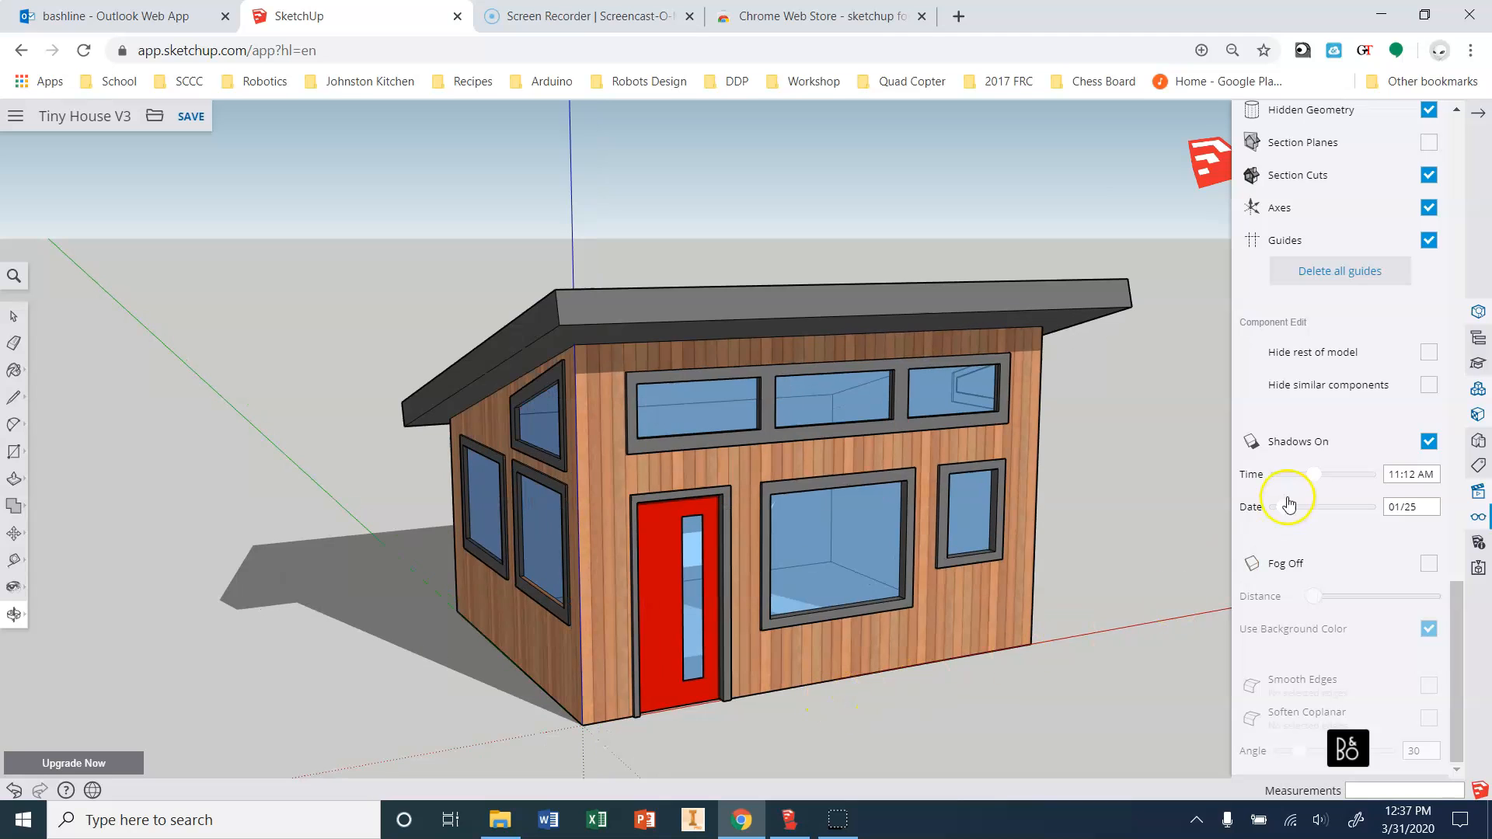
mouse_move(1332, 474)
mouse_down()
mouse_move(1260, 480)
mouse_move(1361, 474)
mouse_move(1342, 473)
mouse_up()
click(1283, 512)
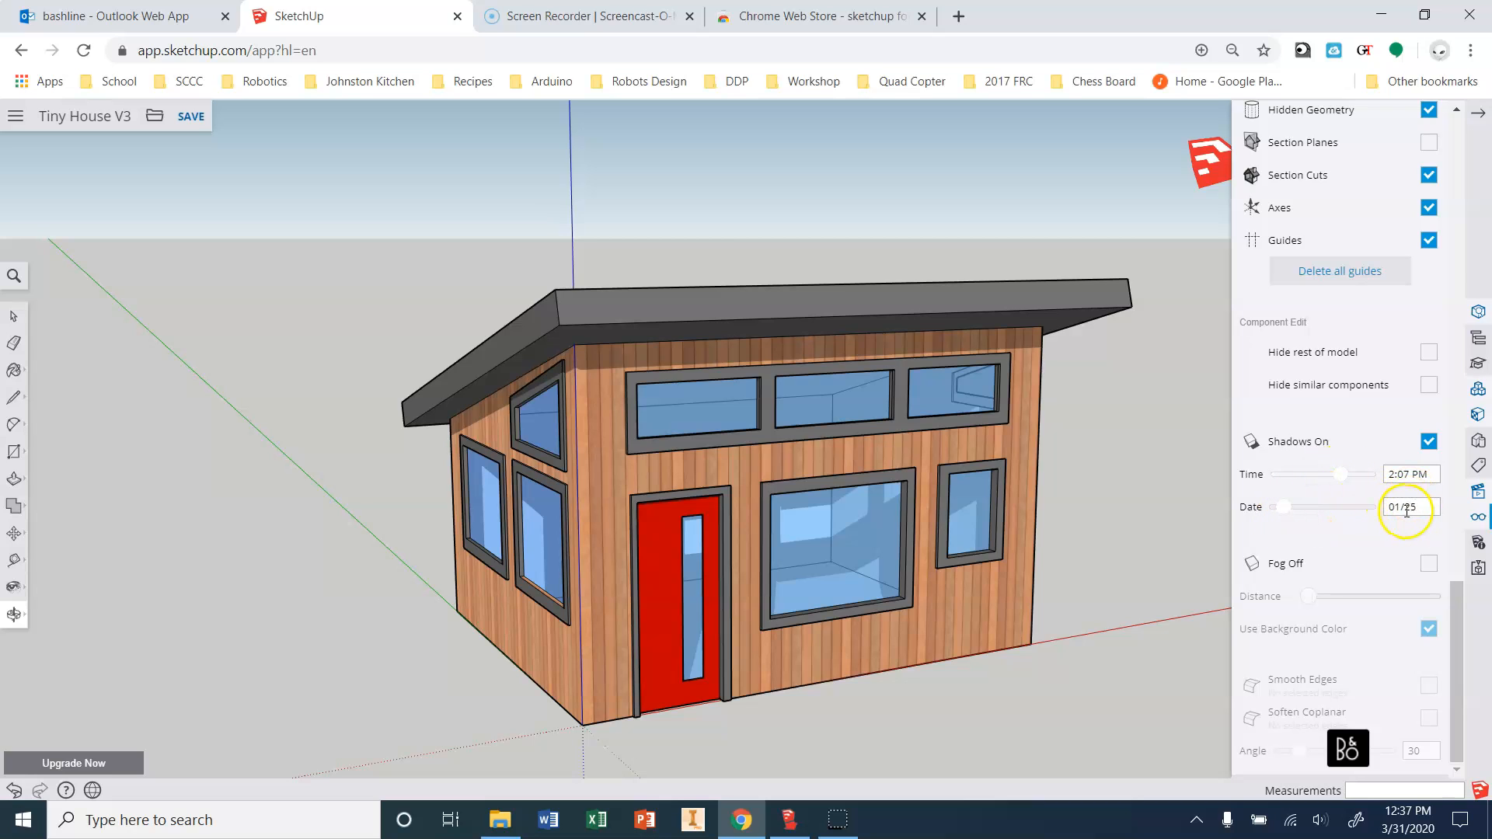
mouse_move(1337, 477)
mouse_down()
mouse_move(1292, 478)
mouse_move(1356, 482)
mouse_move(1339, 479)
mouse_move(1327, 507)
mouse_move(1315, 484)
mouse_move(1283, 483)
mouse_move(1354, 478)
mouse_move(1309, 482)
mouse_move(1294, 501)
mouse_move(1349, 472)
mouse_up()
click(1335, 509)
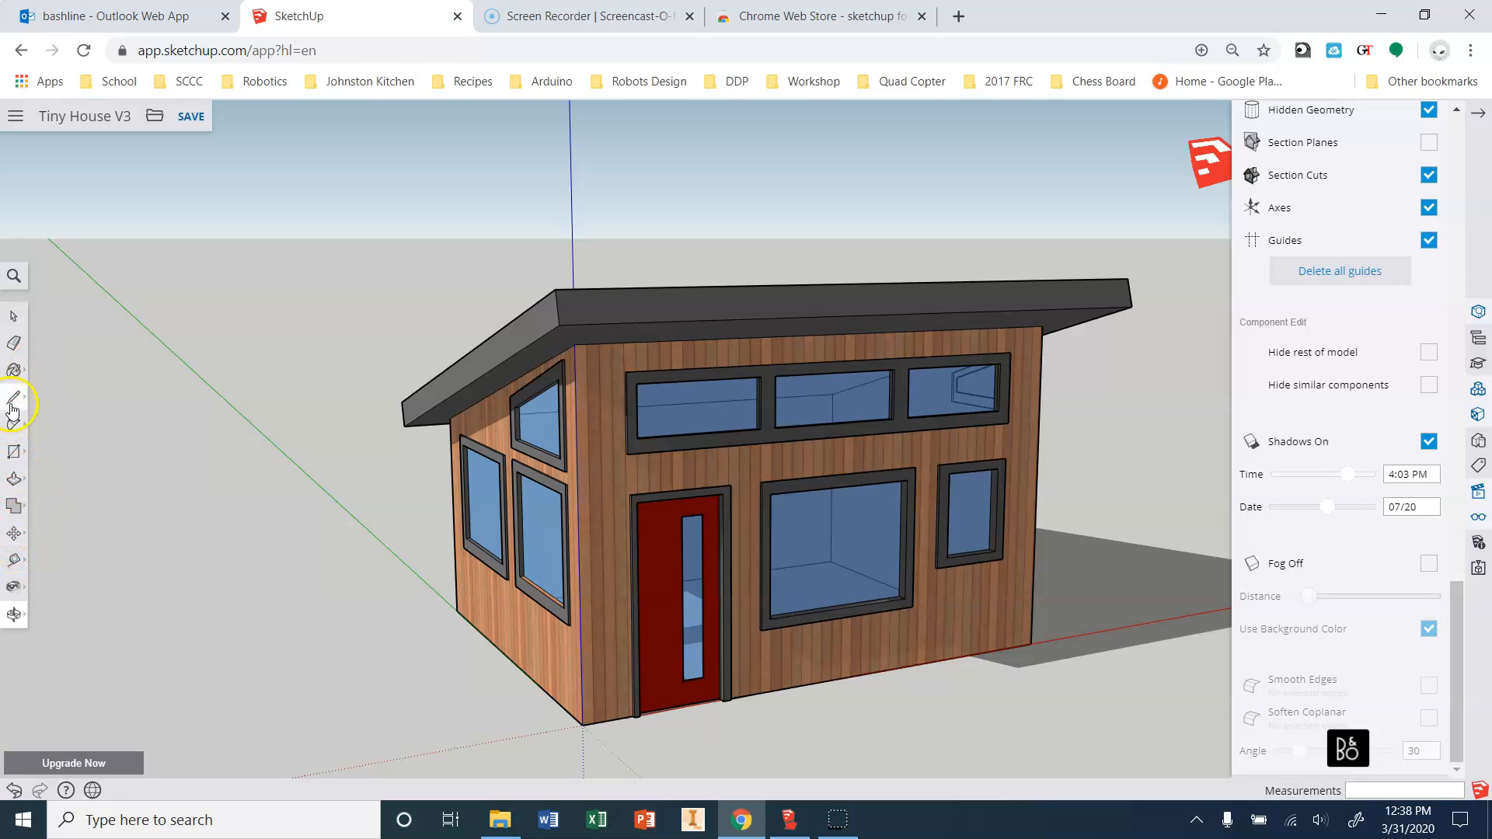
Push/pull the roof's left end outward, then undo it to restore the original length.
click(14, 479)
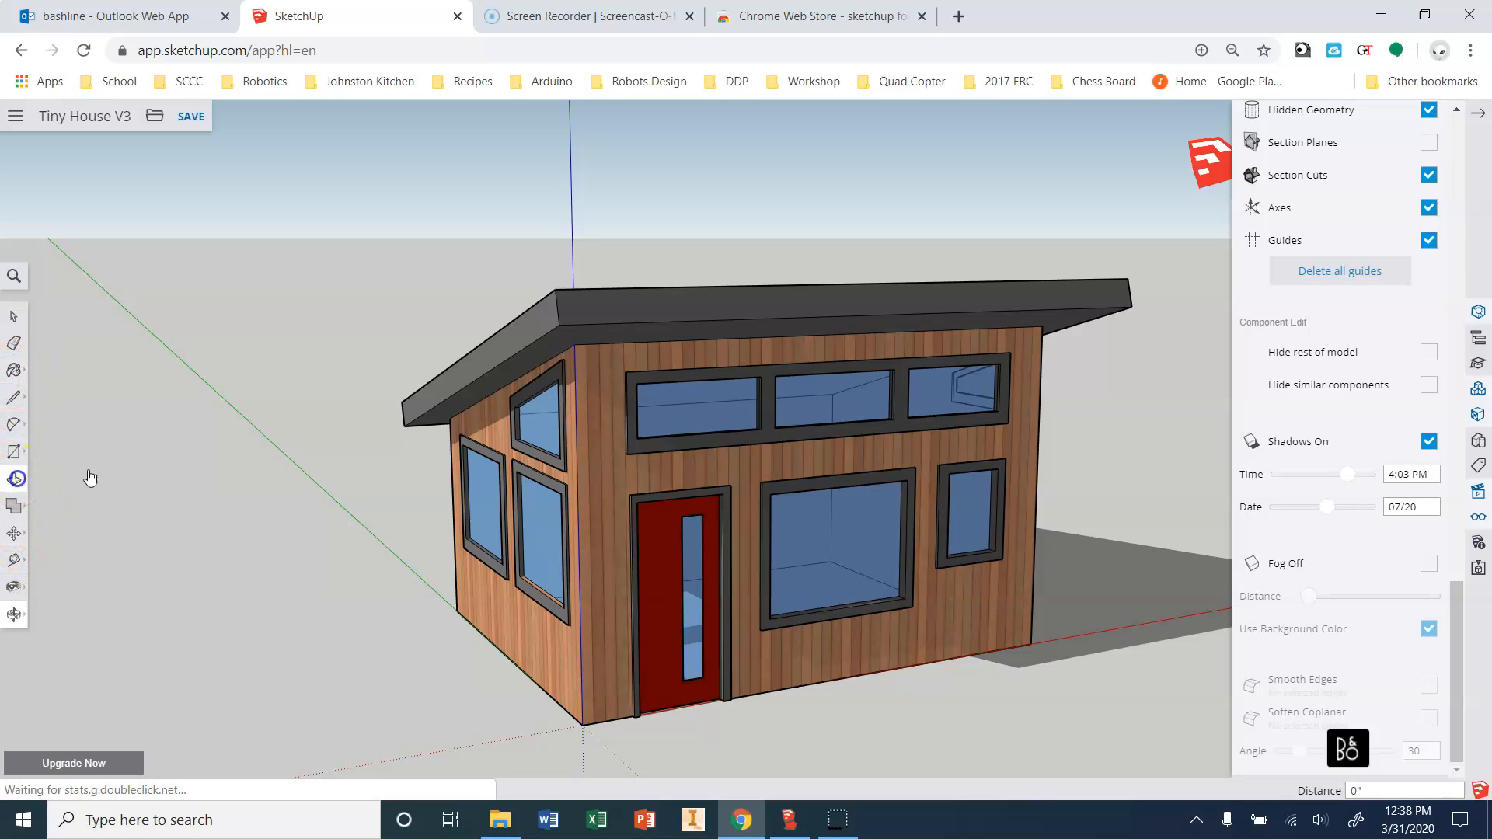
drag(509, 347, 399, 386)
key(ctrl+z)
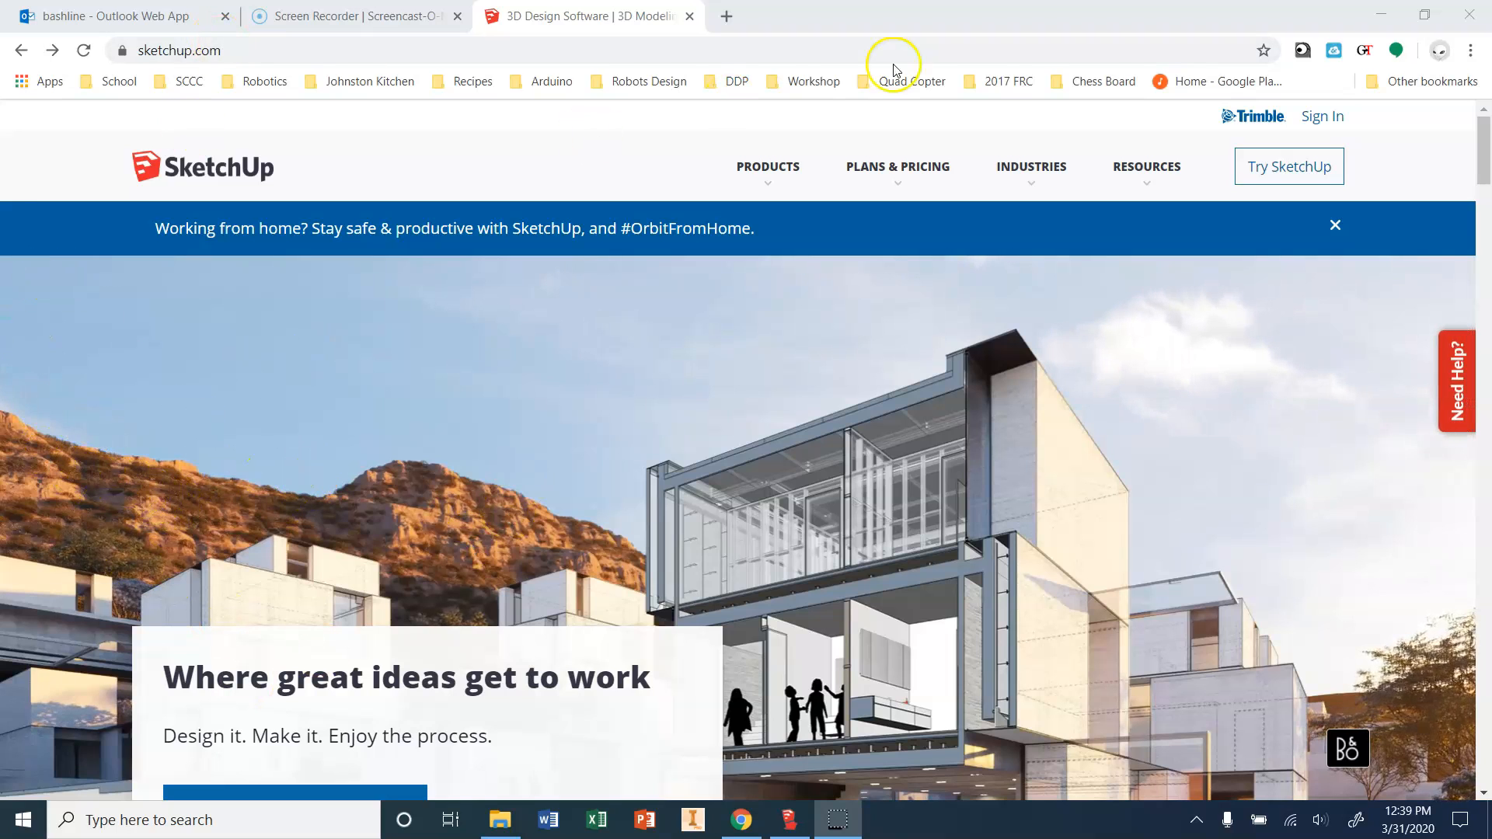
Sign in with the school Google account and open the Try SketchUp free-trial page.
click(1325, 116)
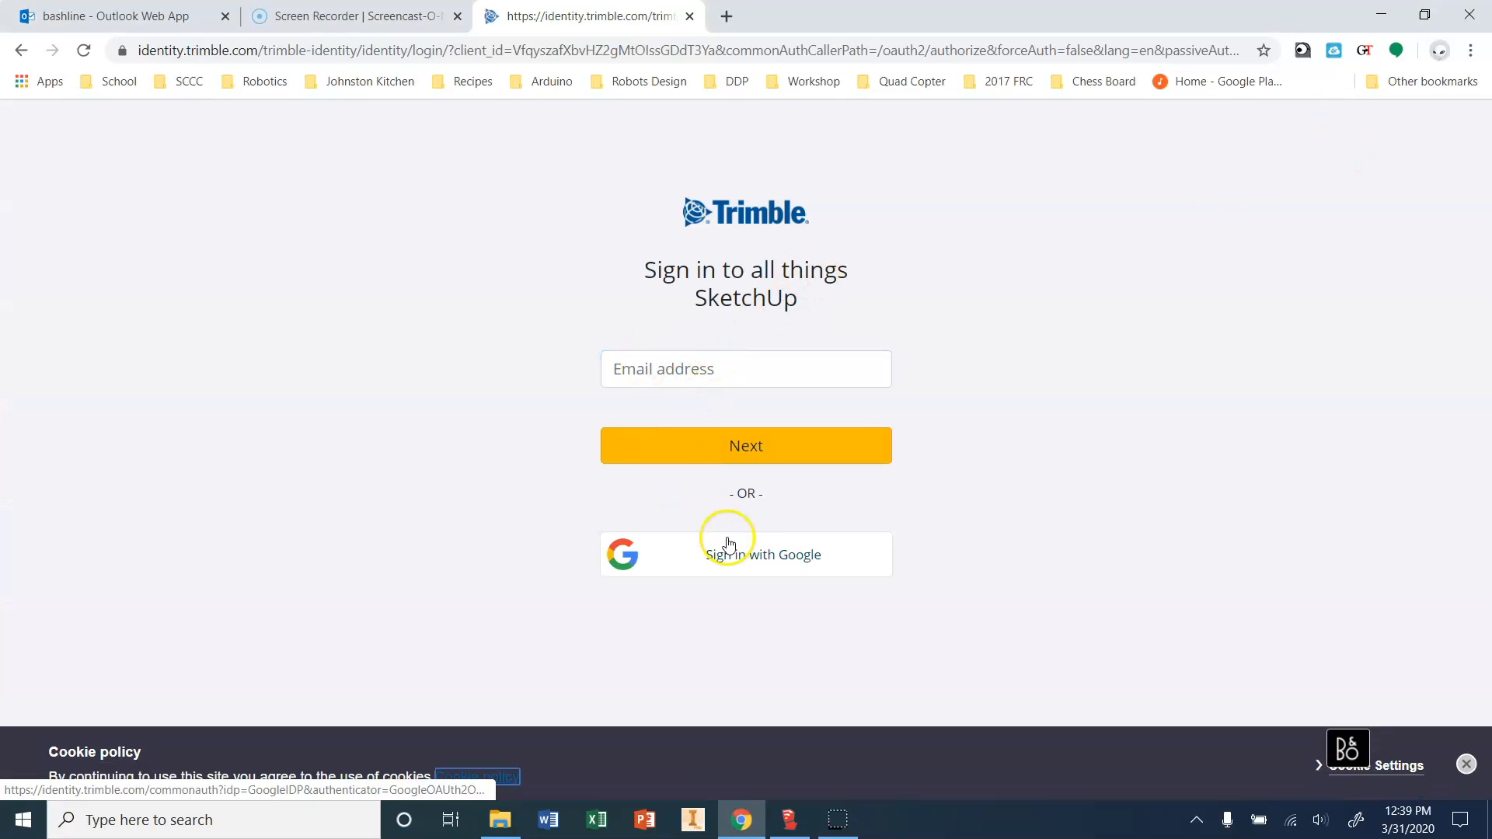
click(758, 566)
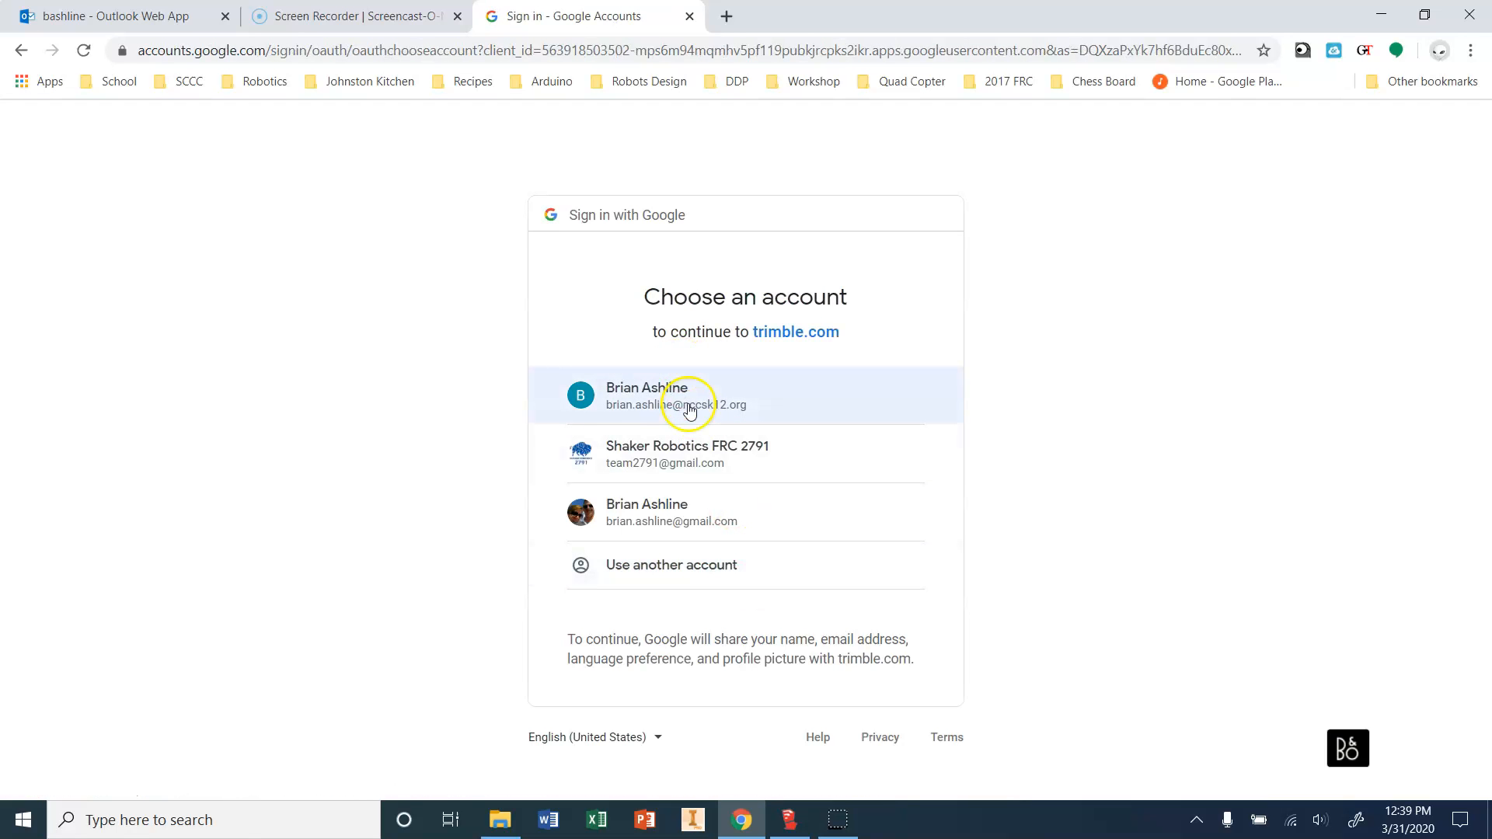
click(745, 412)
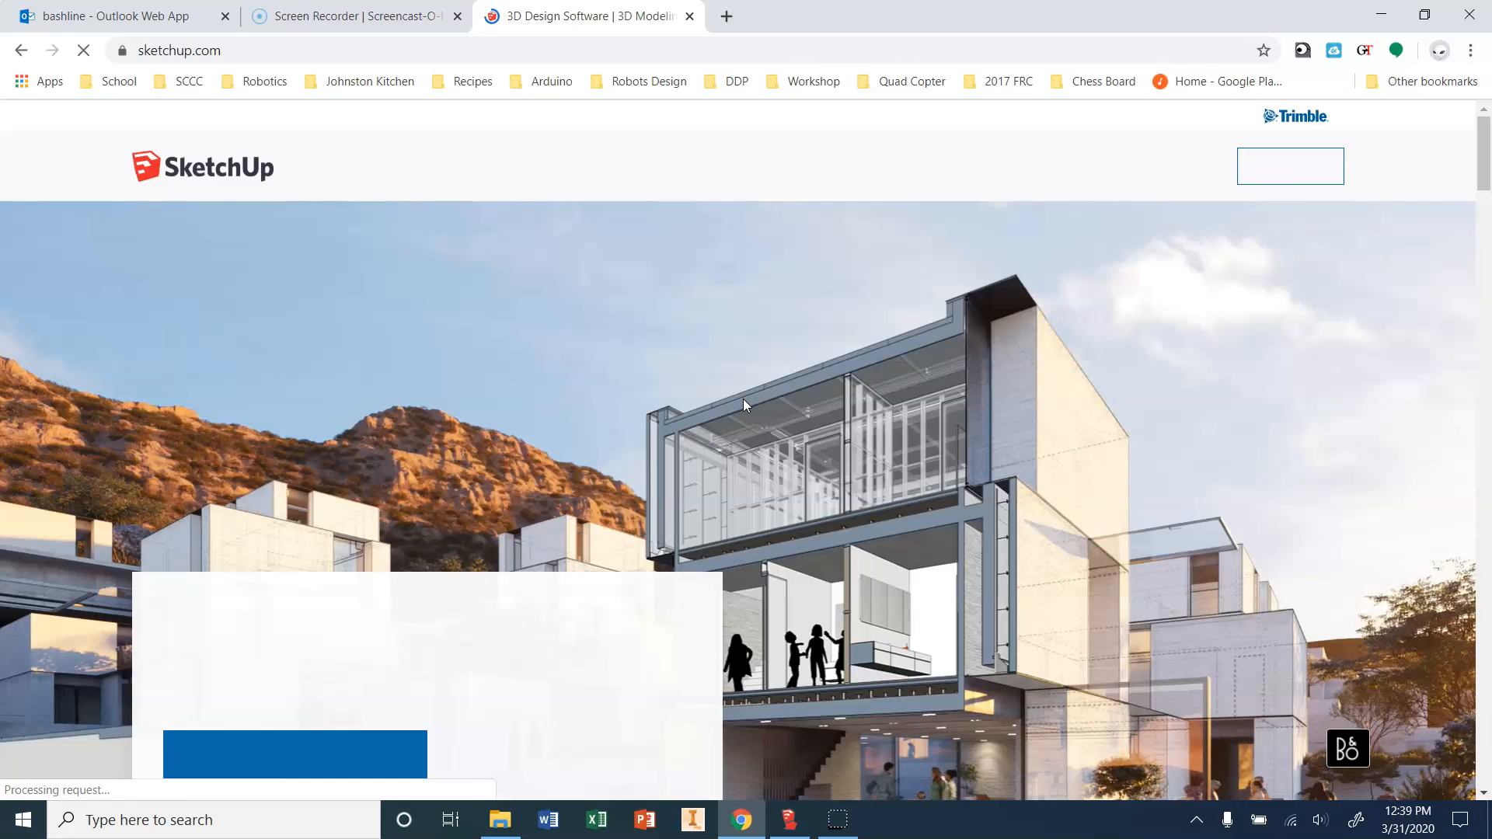
click(342, 682)
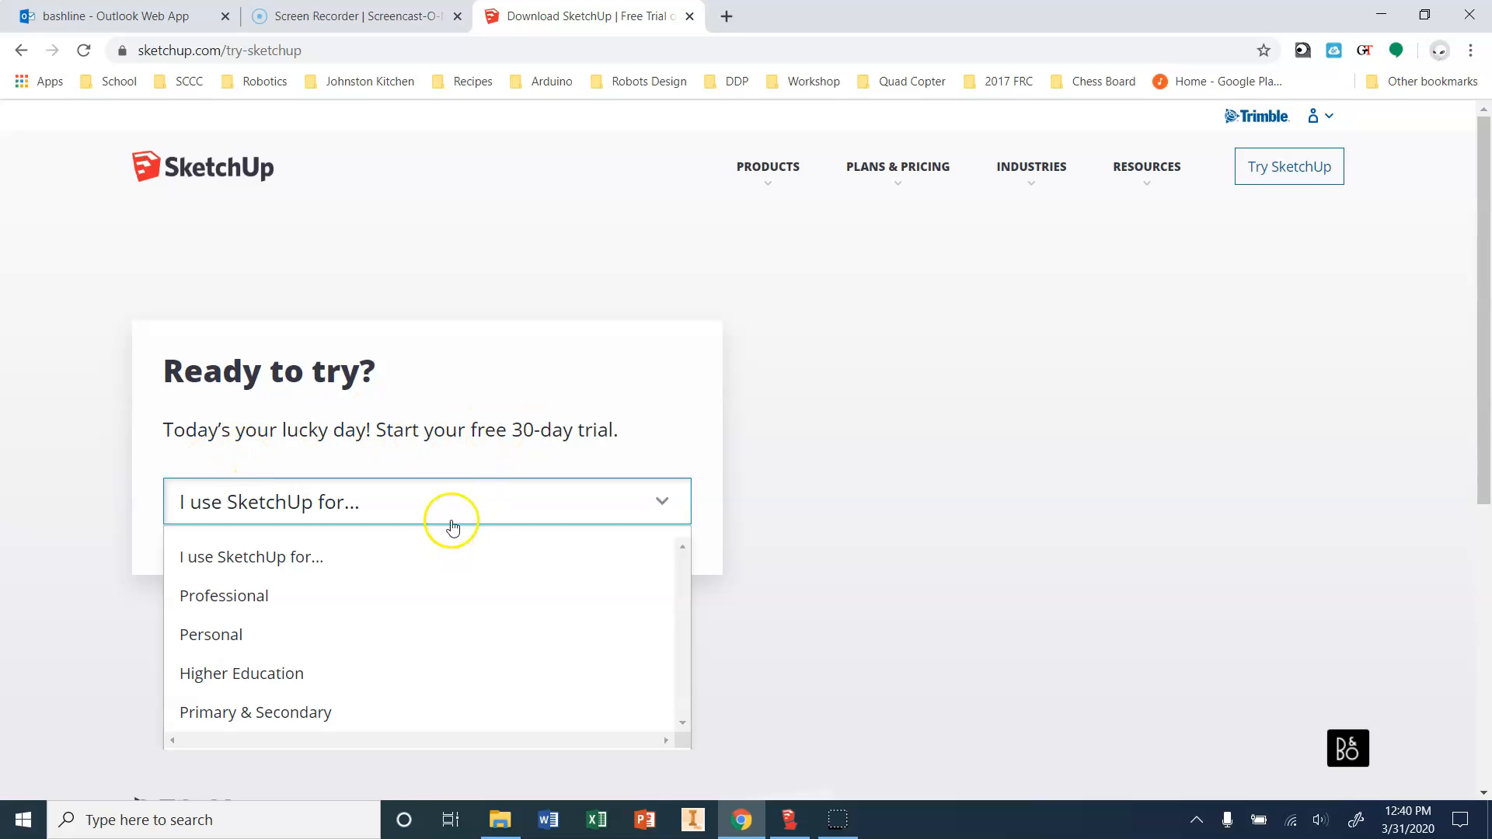
Choose Primary & Secondary as the use and continue to the account setup form.
scroll(483, 526, down, 2)
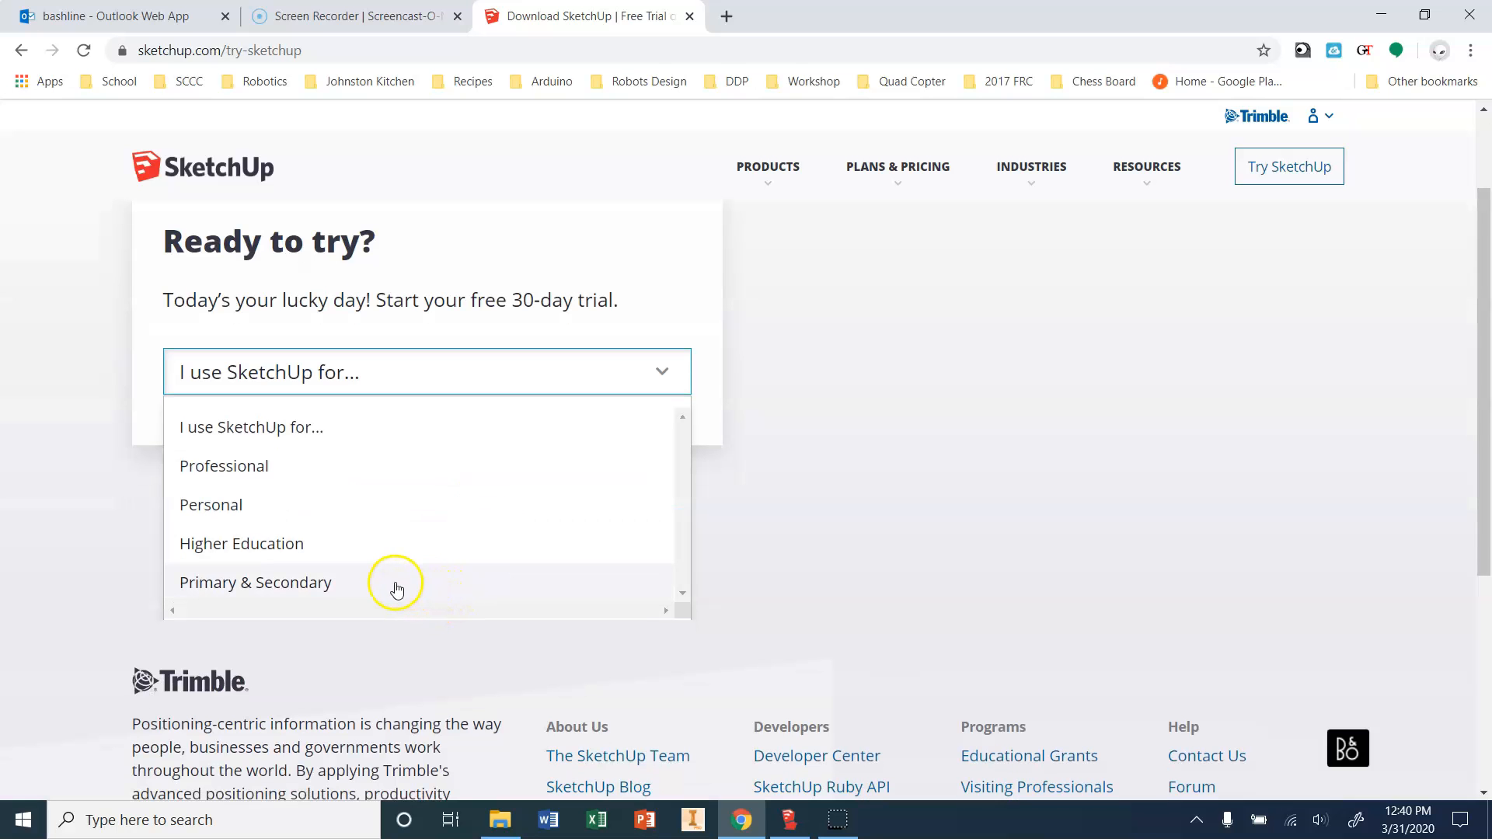
click(249, 589)
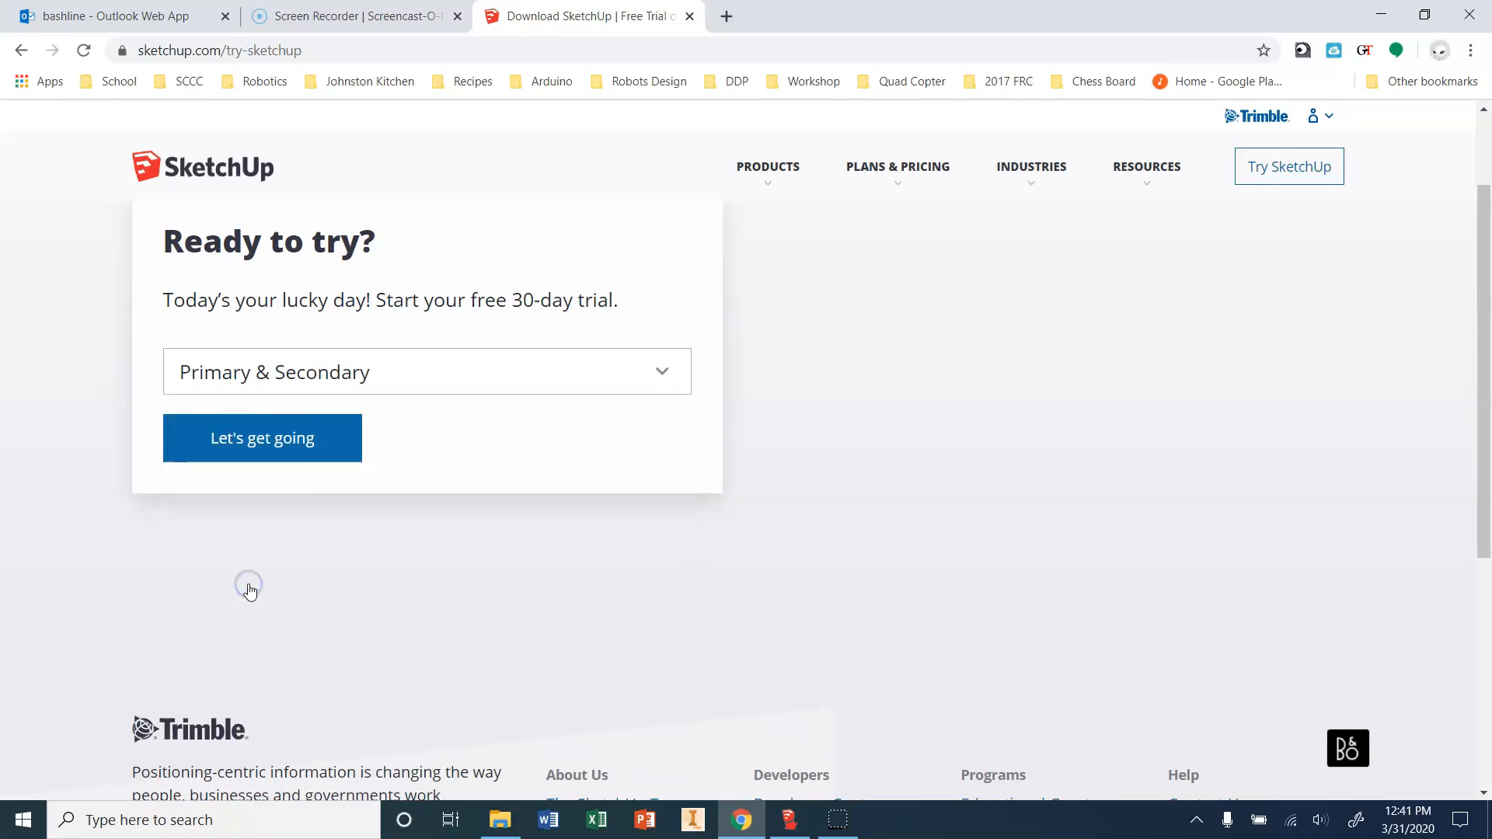
click(293, 444)
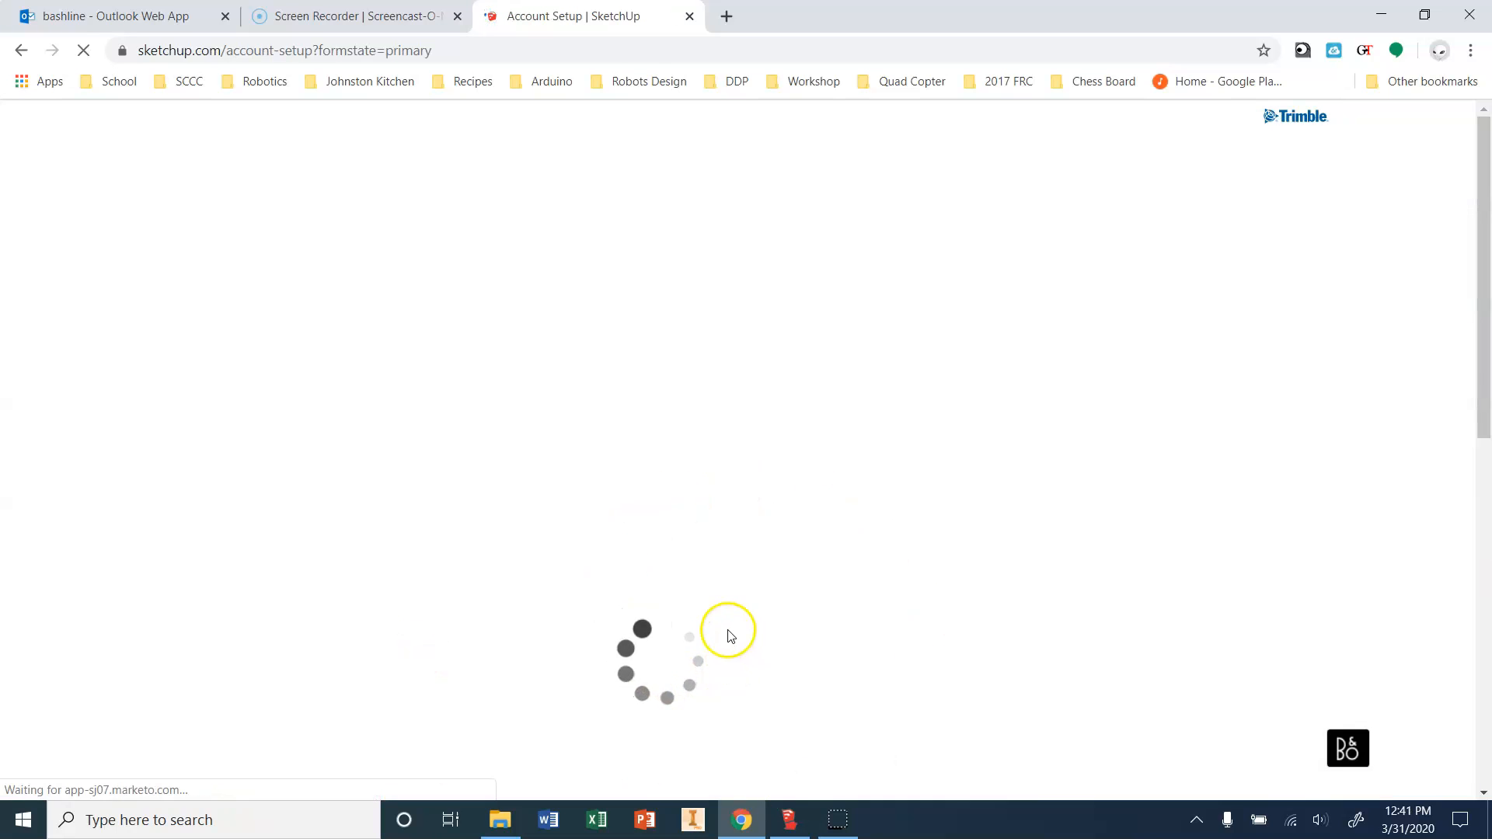
Answer Yes to G Suite enrollment and set the role to Educator.
scroll(782, 649, down, 3)
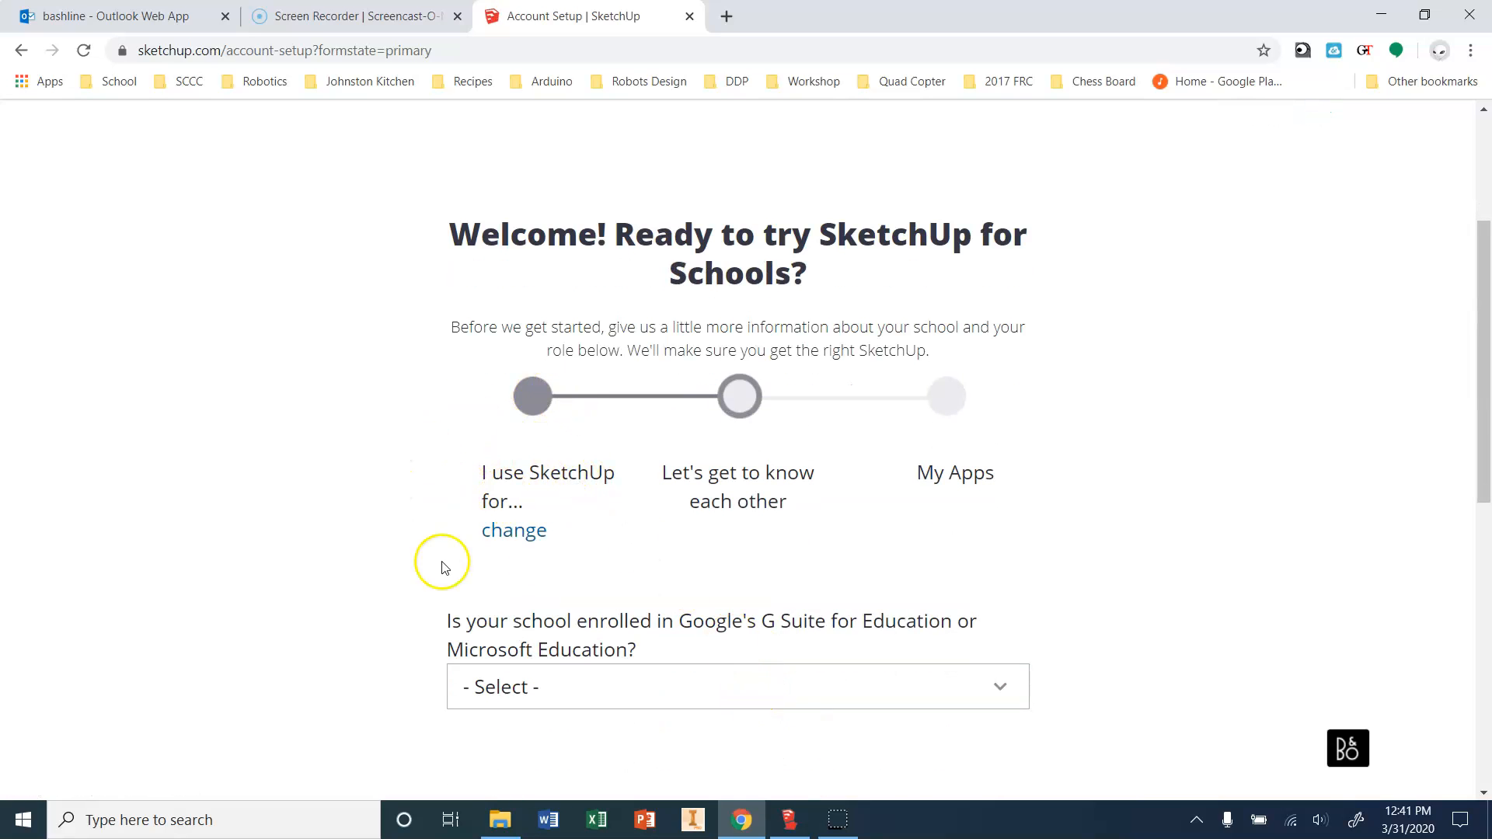
click(630, 709)
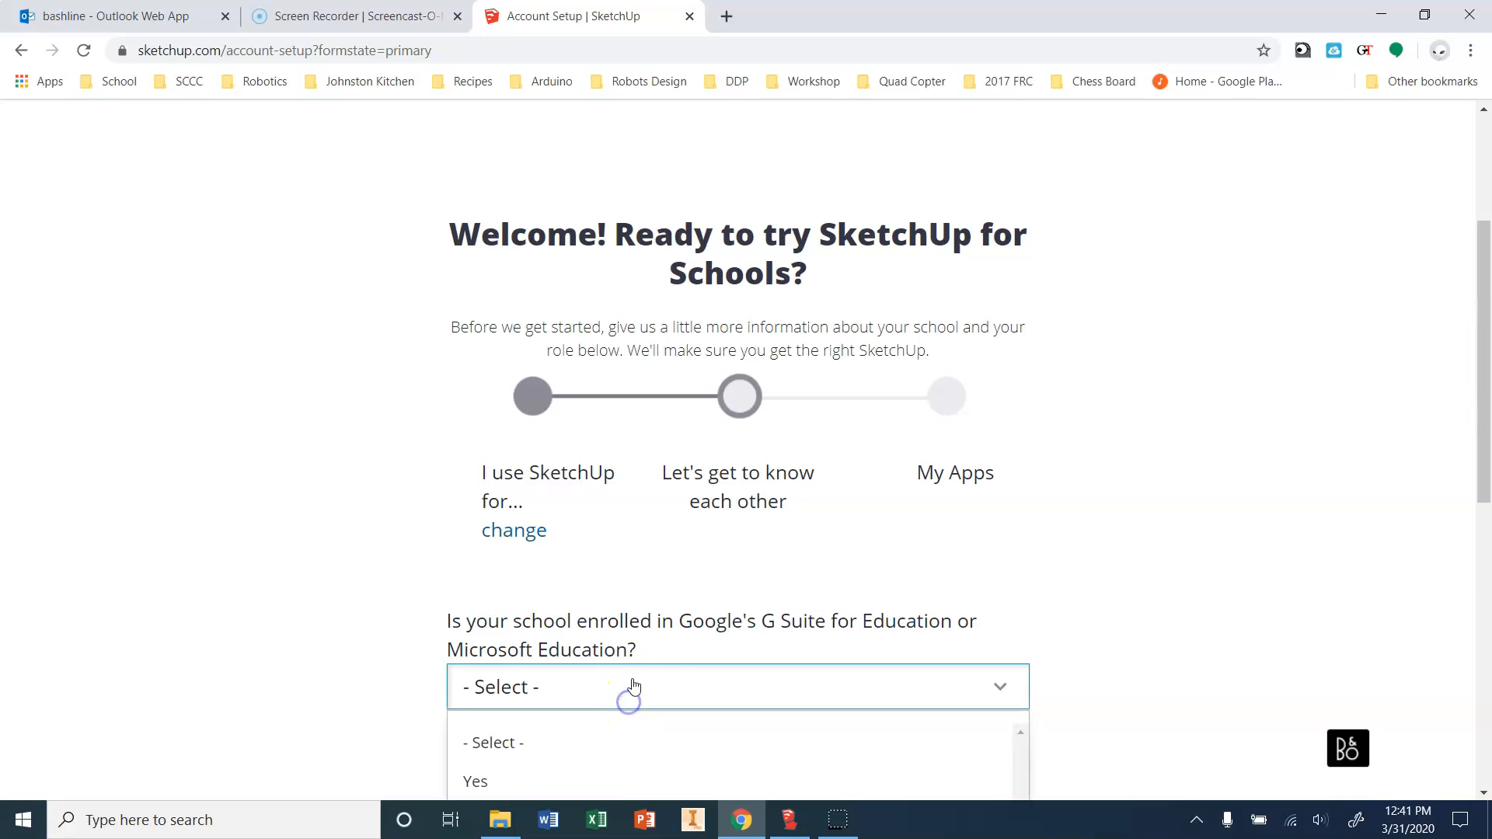
scroll(653, 688, down, 3)
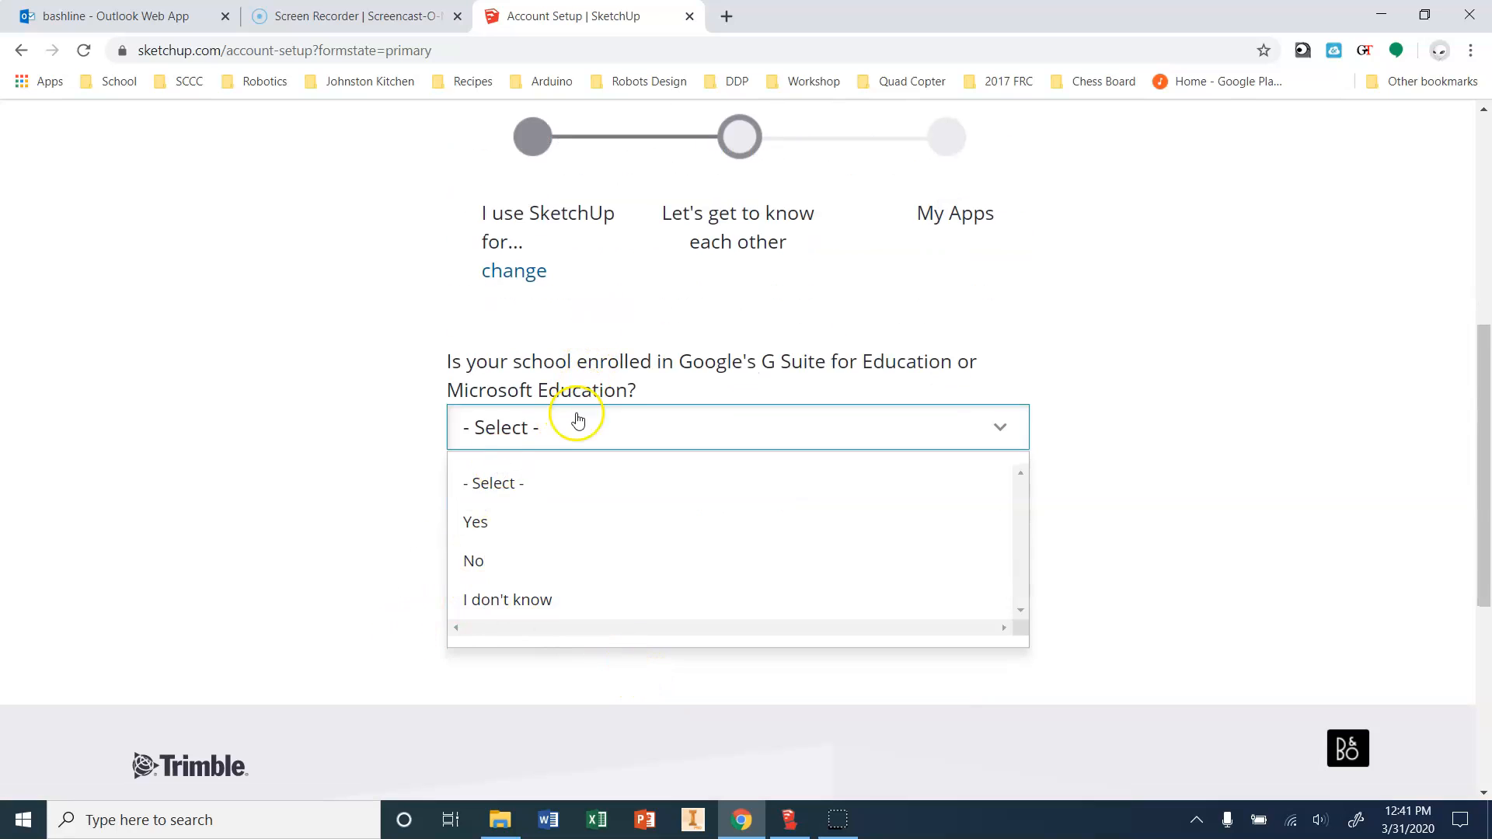
click(551, 518)
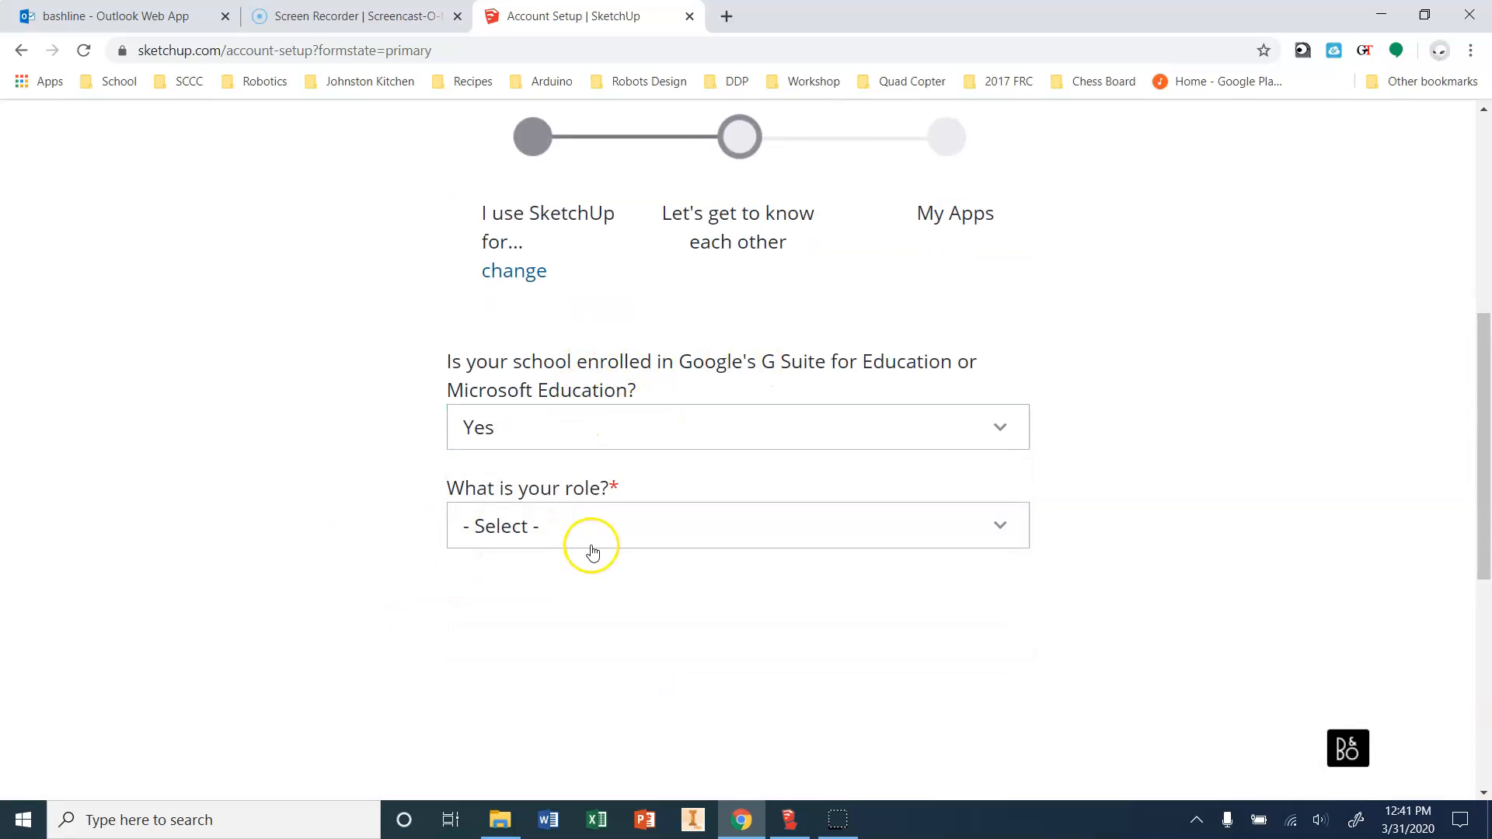
click(593, 537)
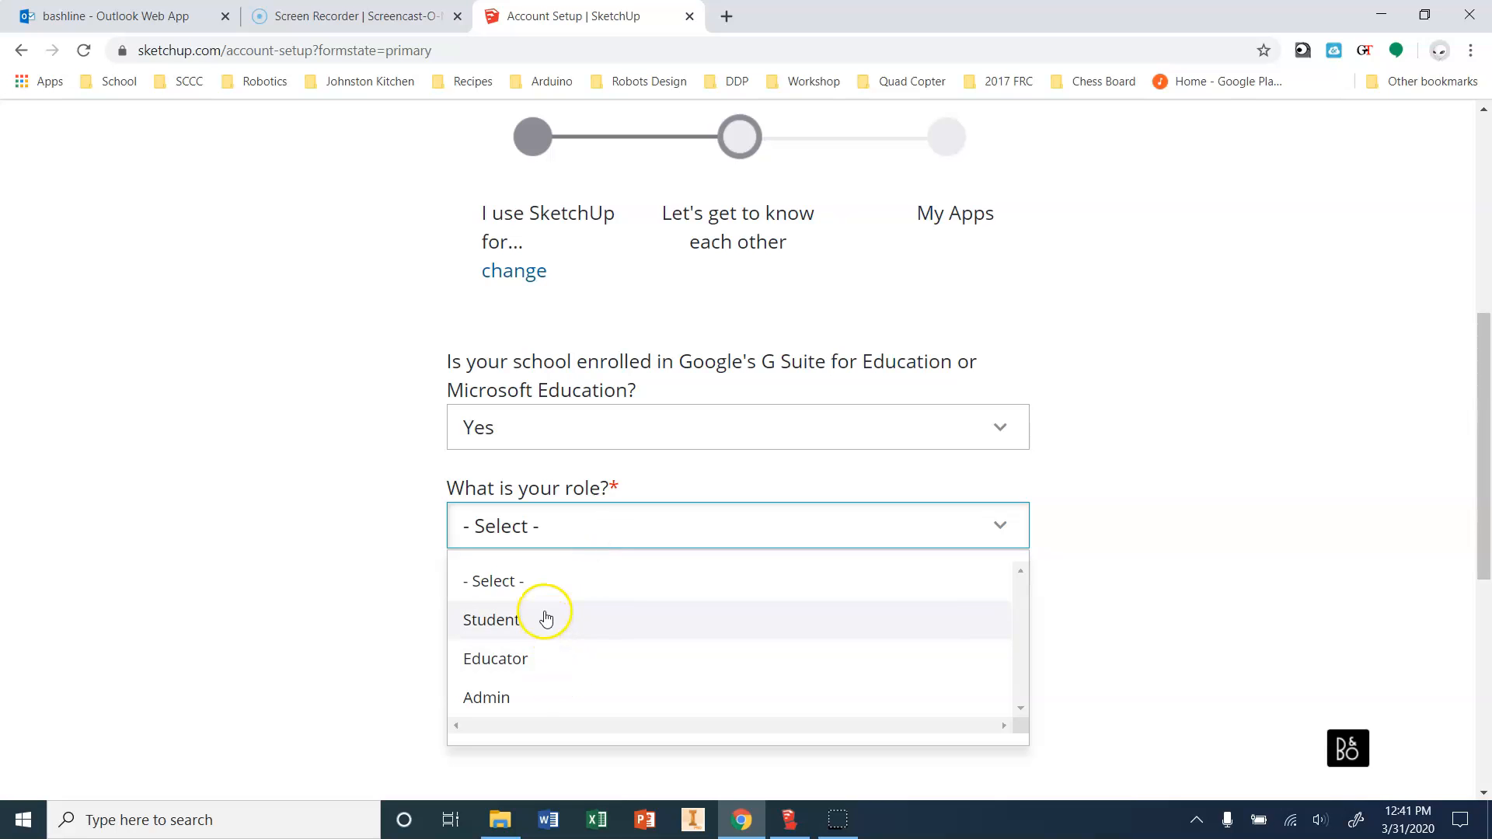
click(552, 661)
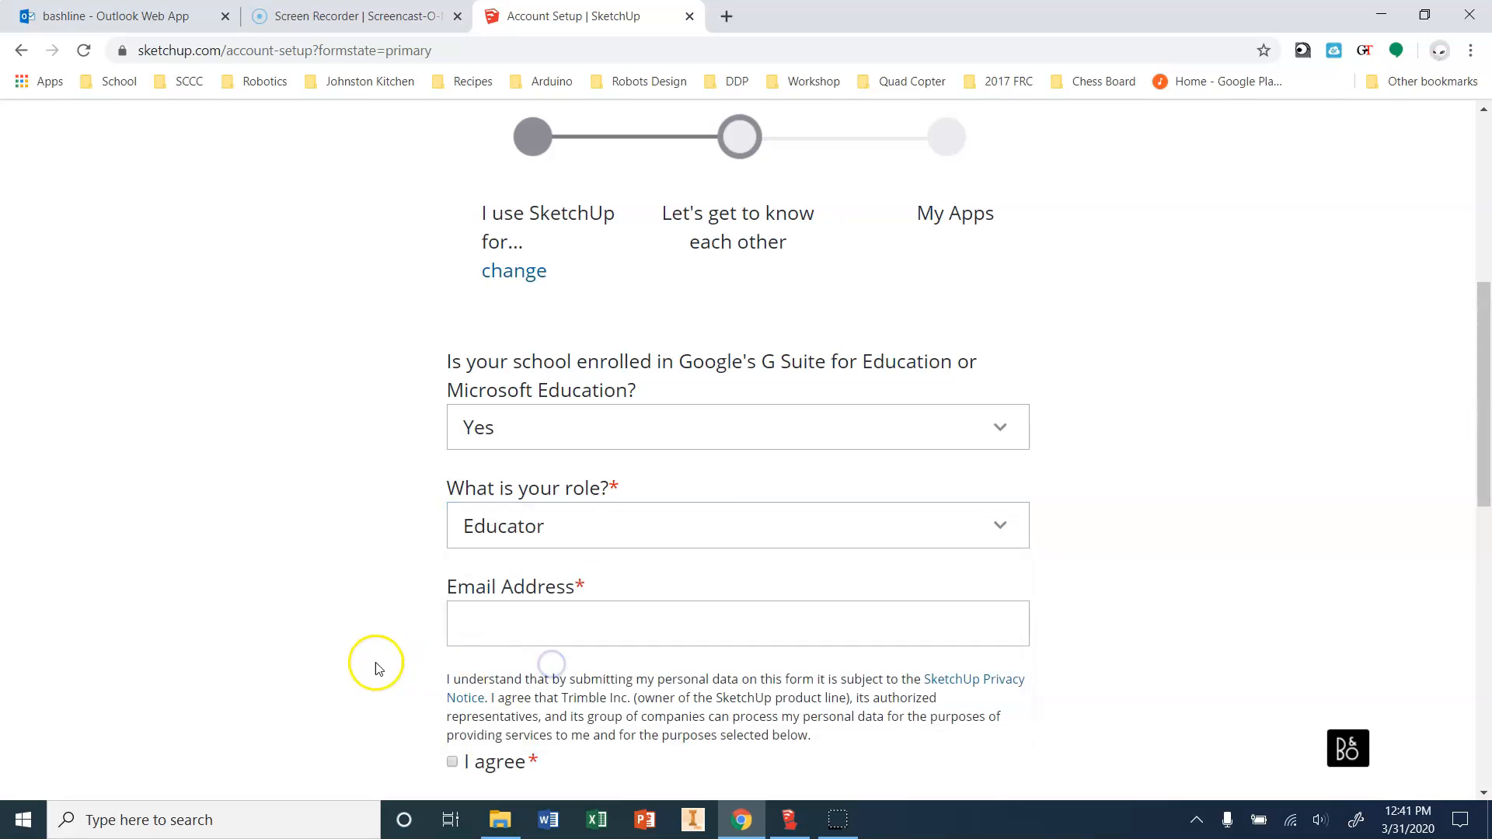
Enter the school e-mail address, agree to the privacy terms, and submit the form.
click(492, 606)
click(520, 626)
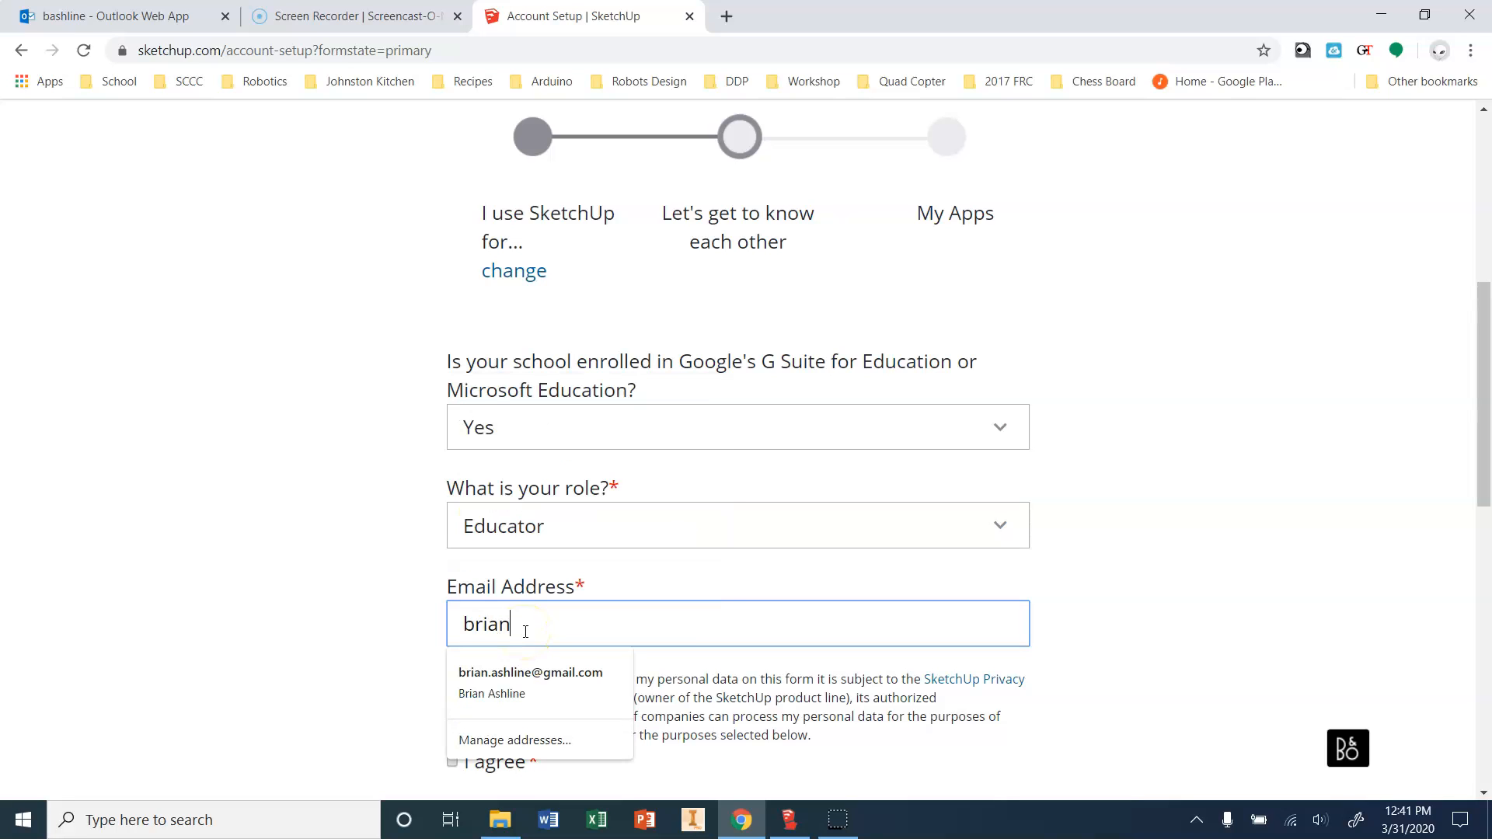
click(389, 669)
scroll(390, 669, down, 3)
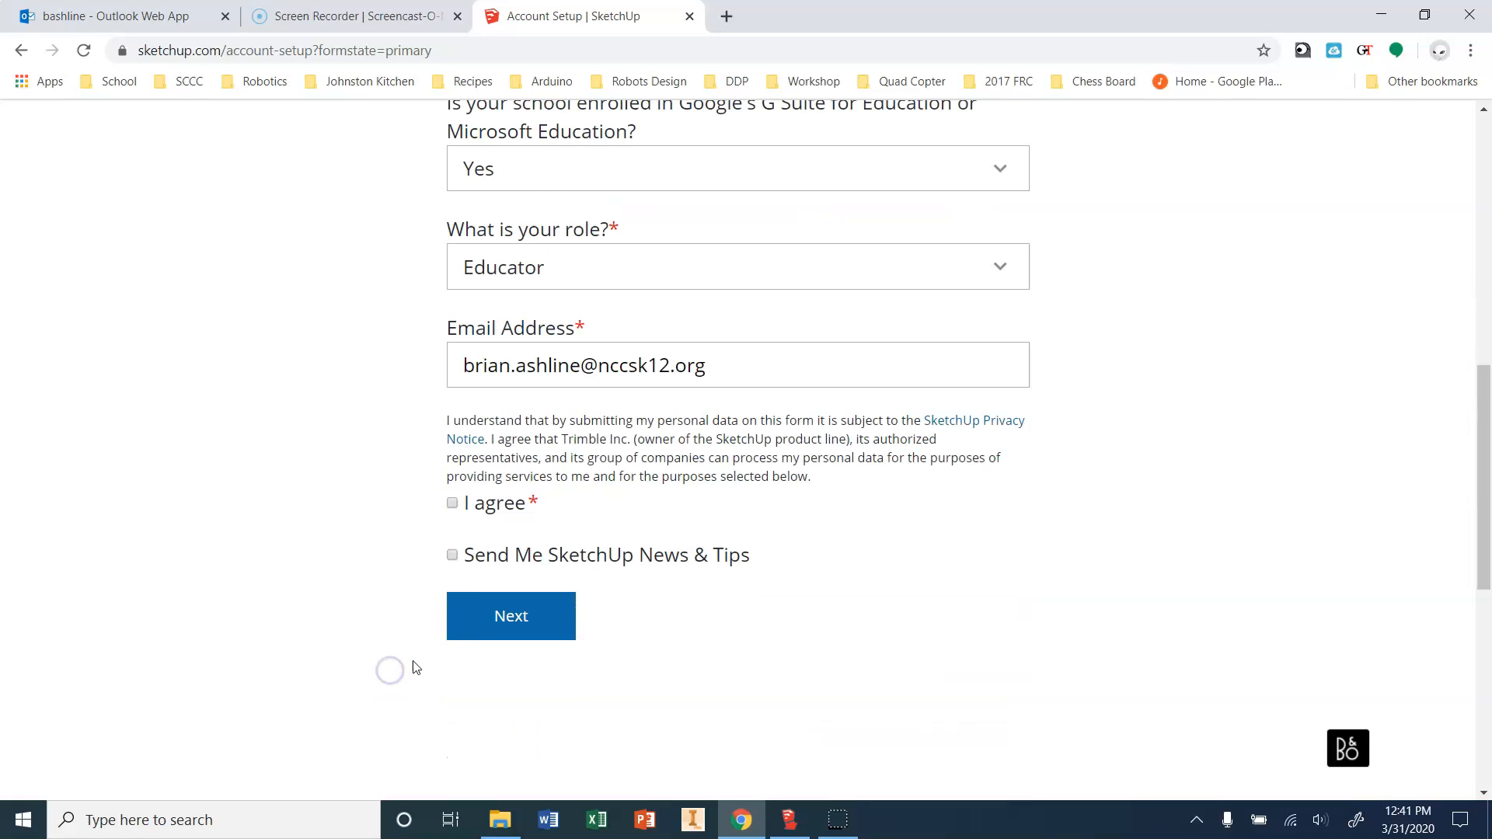
click(452, 504)
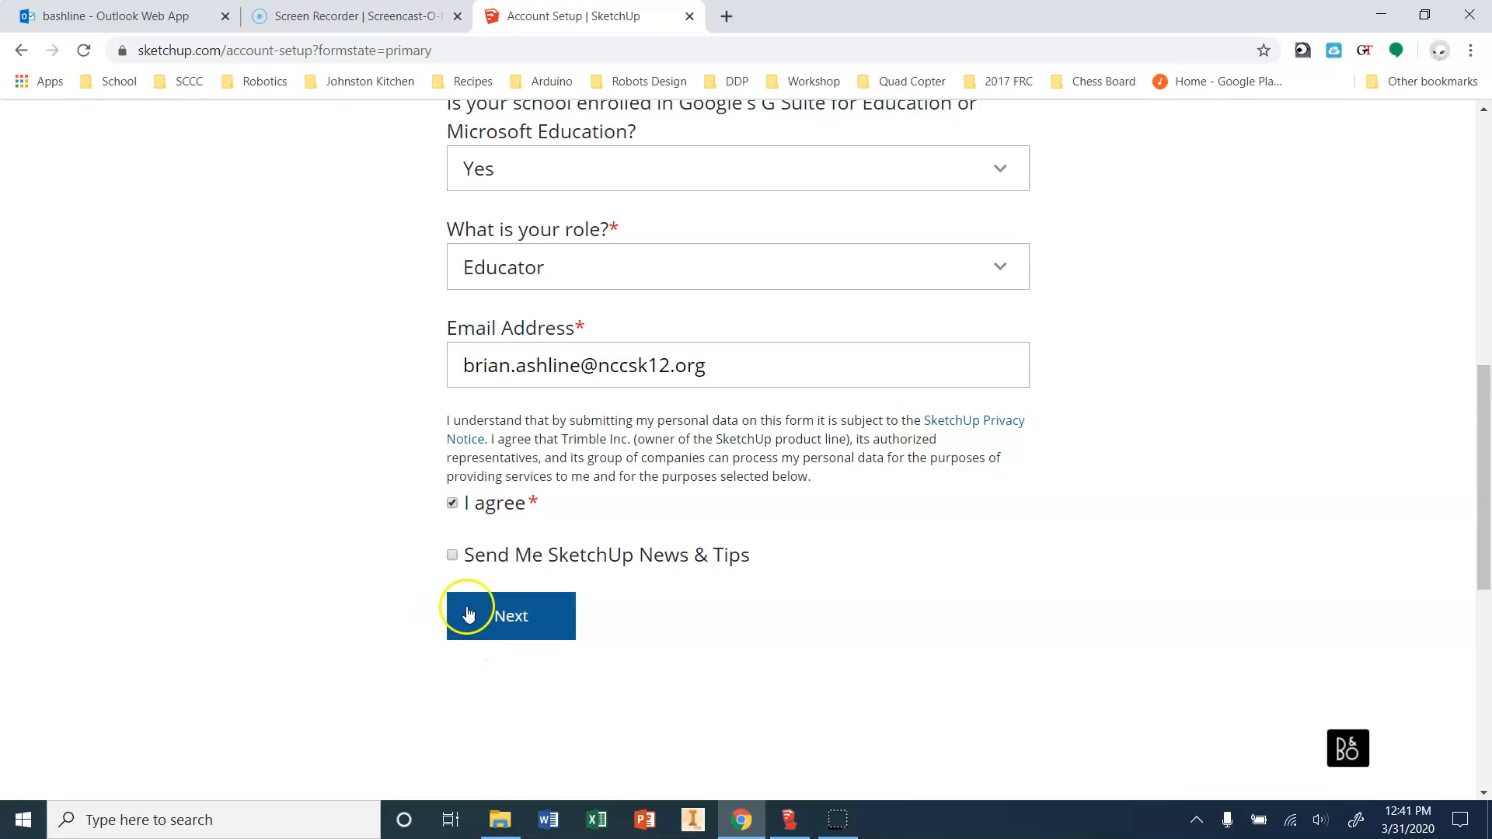
click(506, 630)
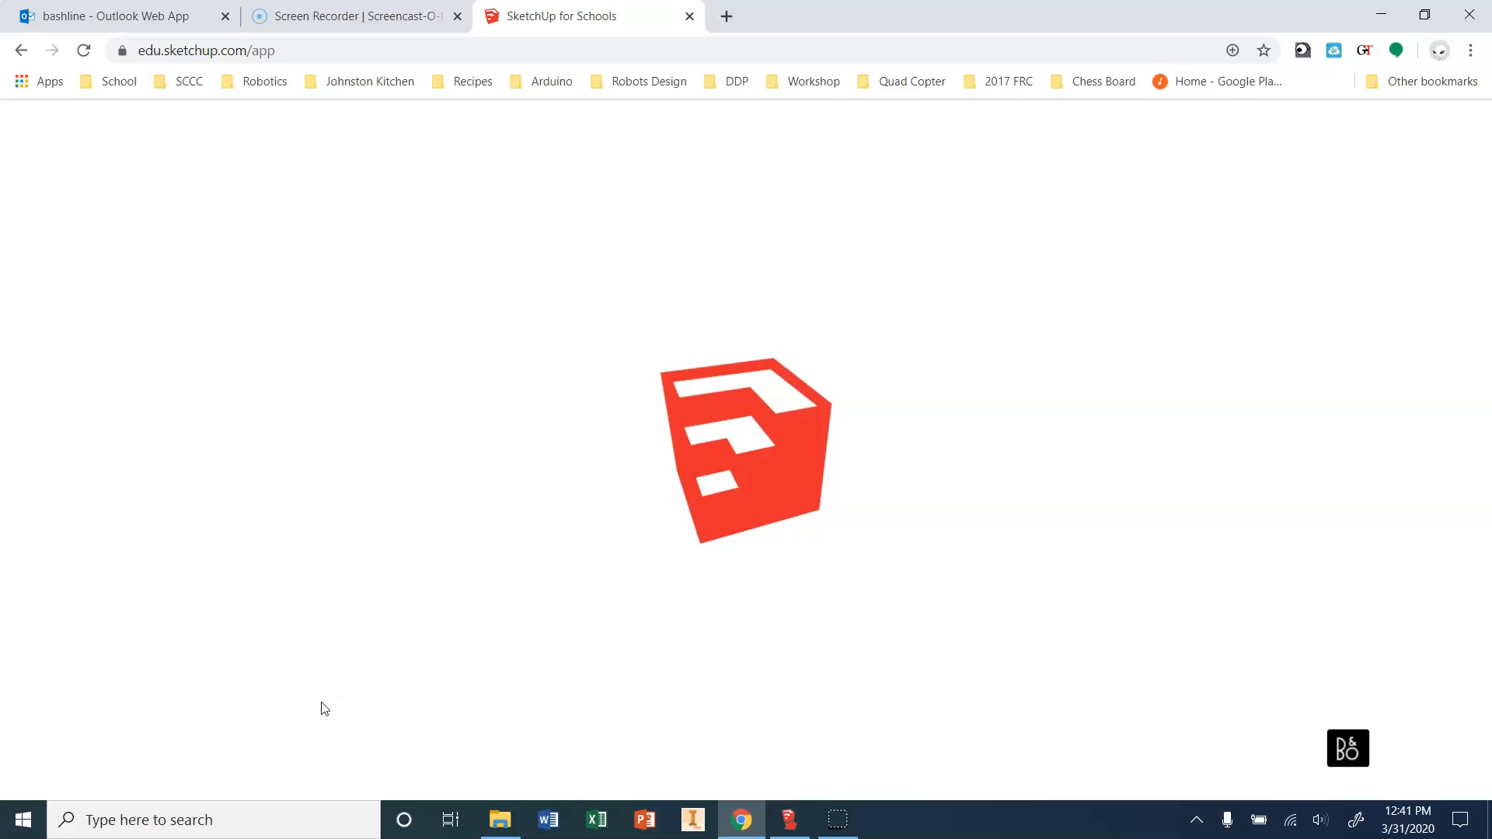
Start a new model from Simple Template - Feet and Inches and select the person figure.
click(195, 752)
click(31, 797)
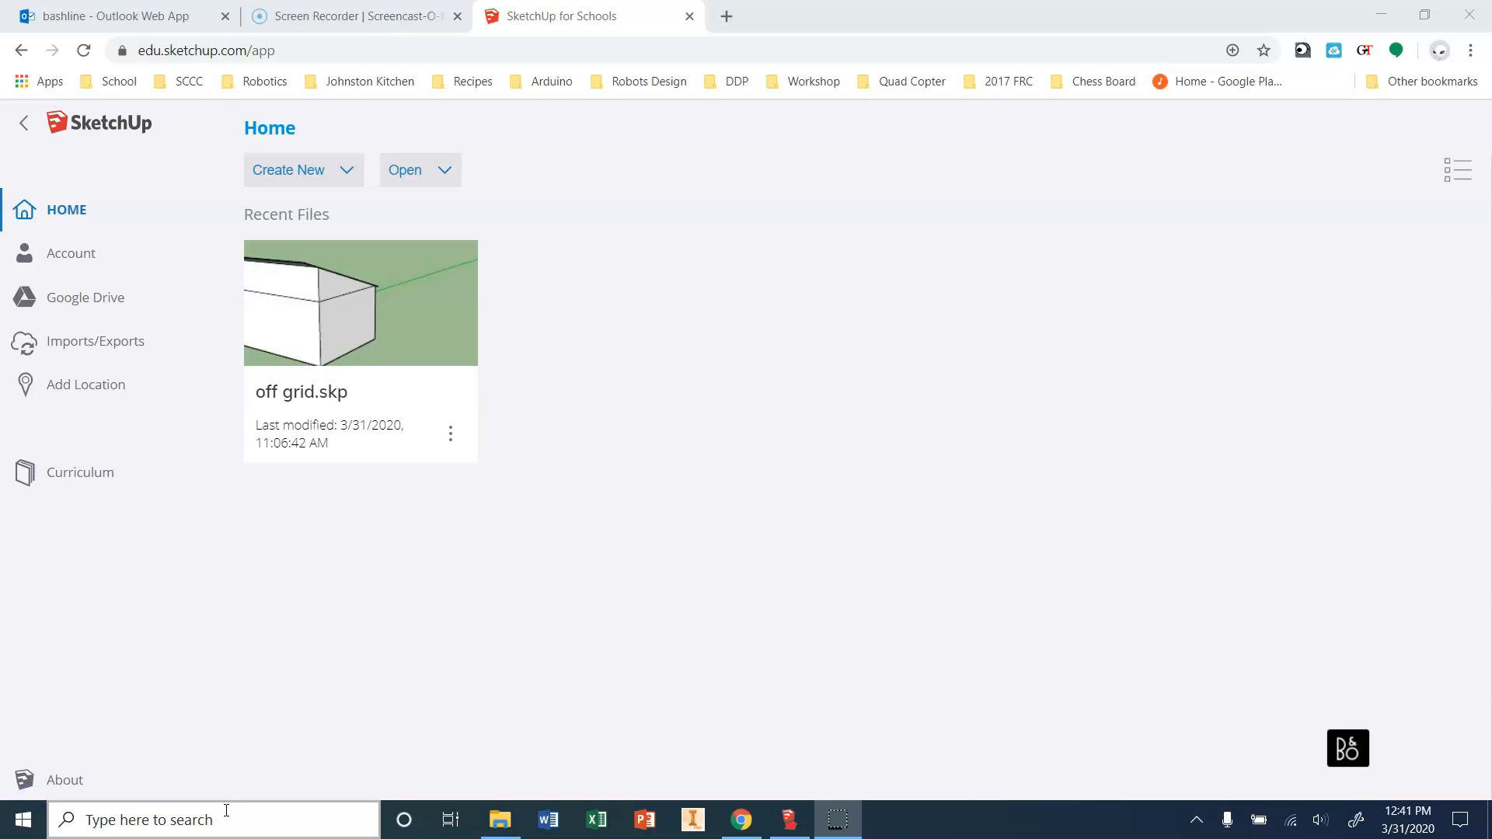
click(324, 178)
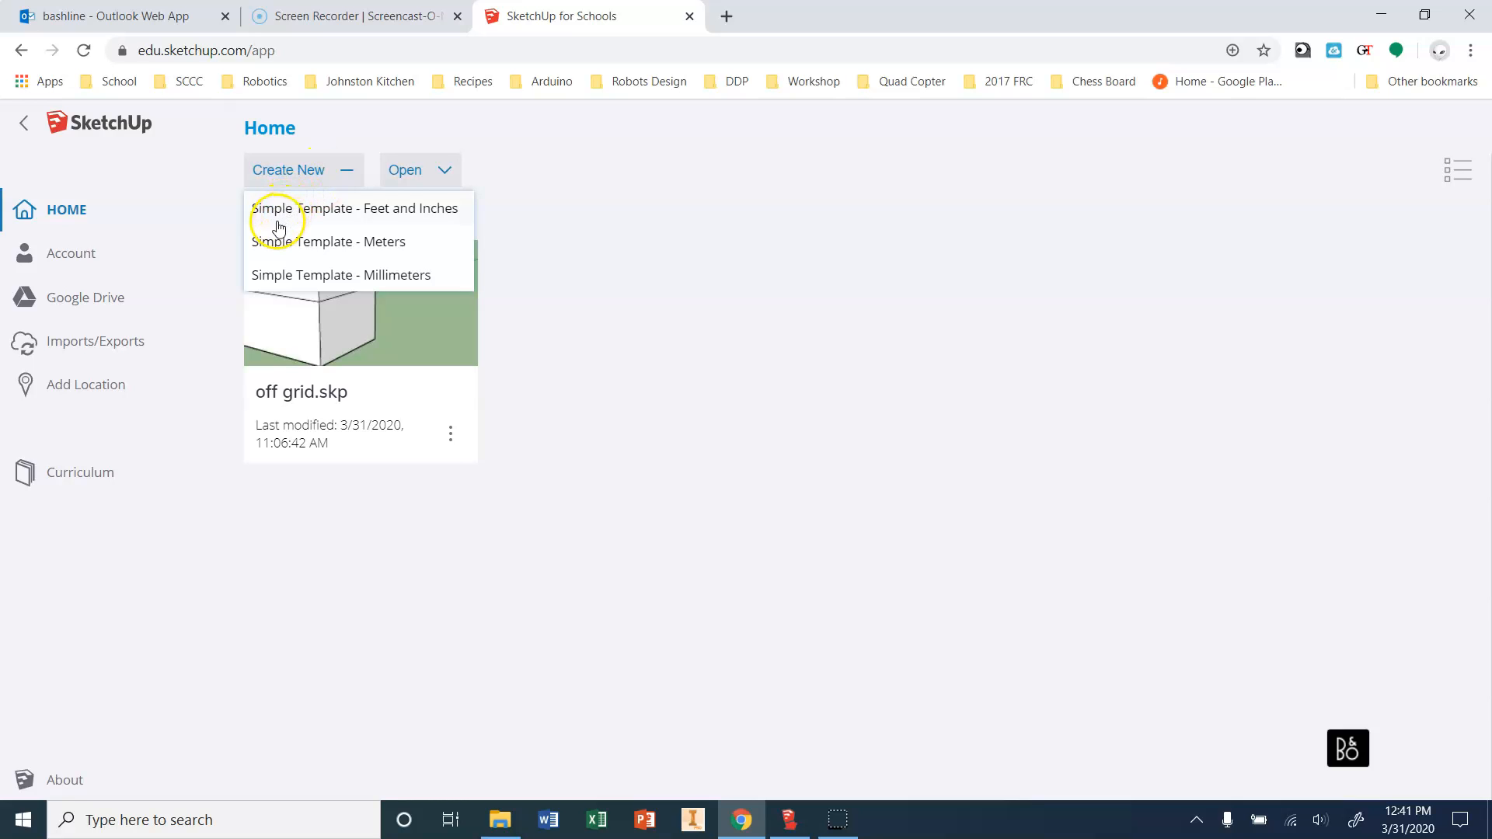
click(414, 209)
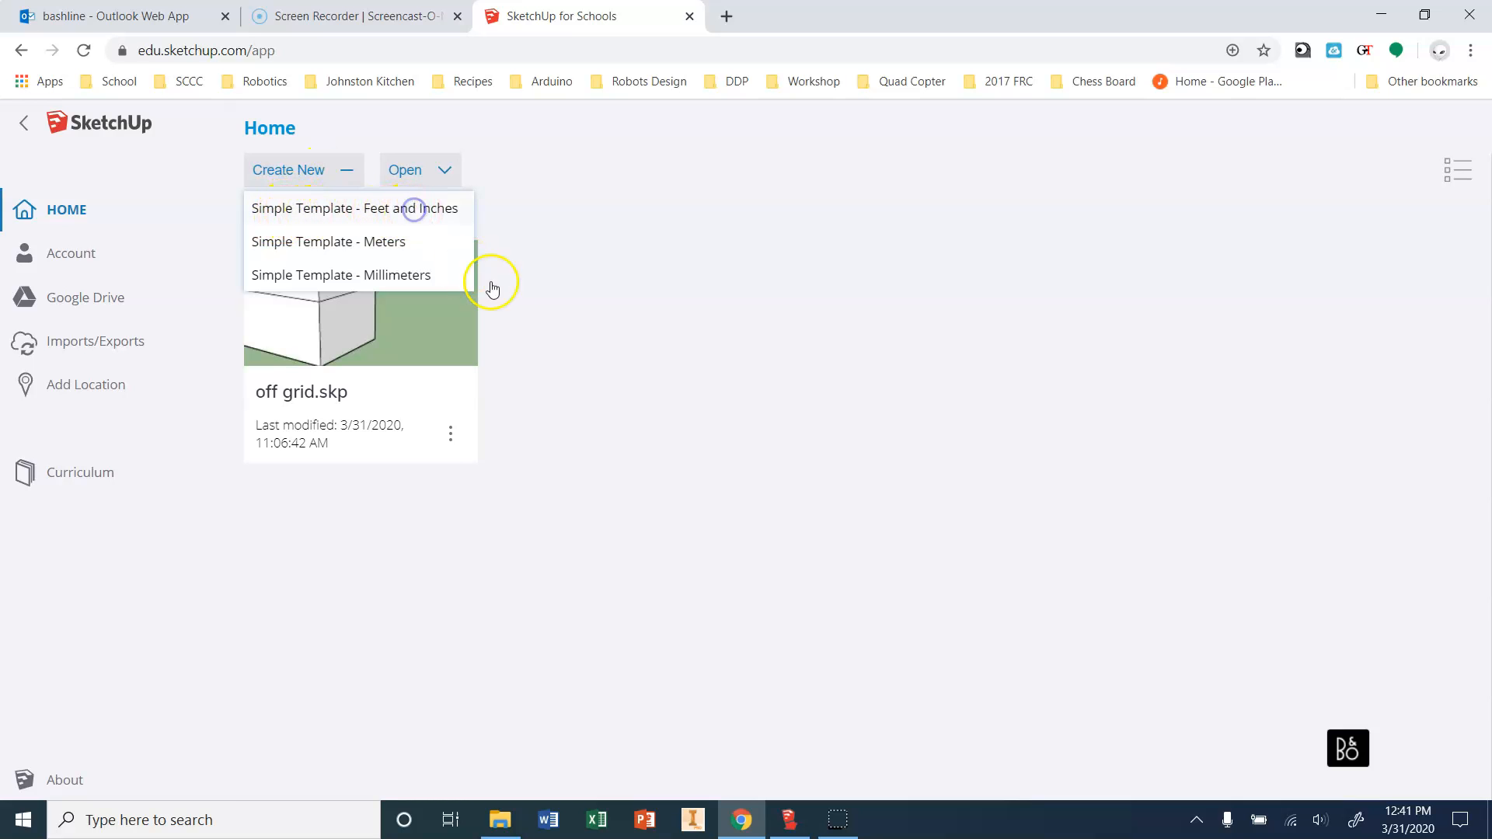
click(600, 414)
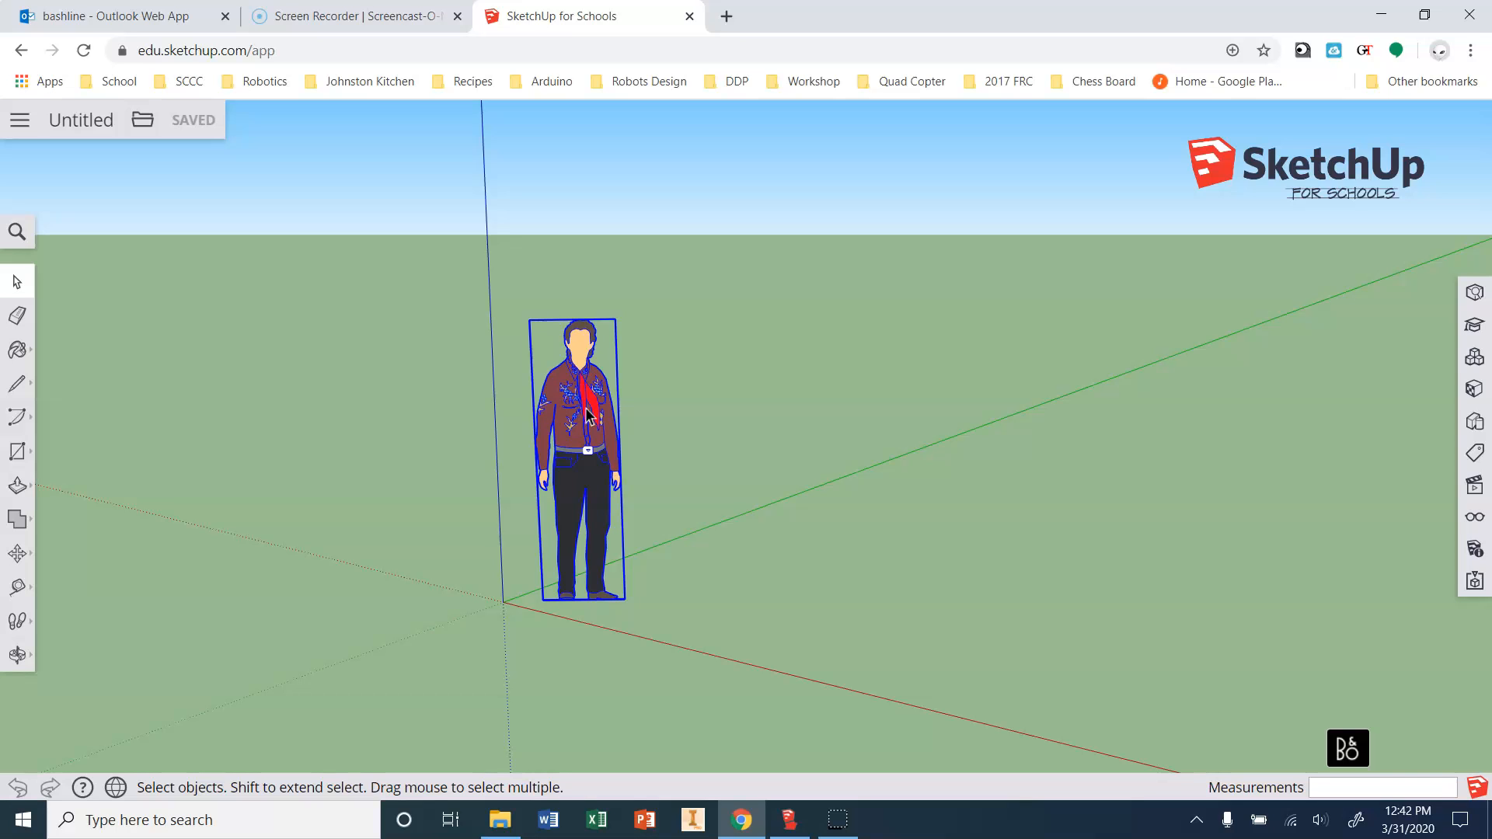
Delete the default person figure from the model.
key(Delete)
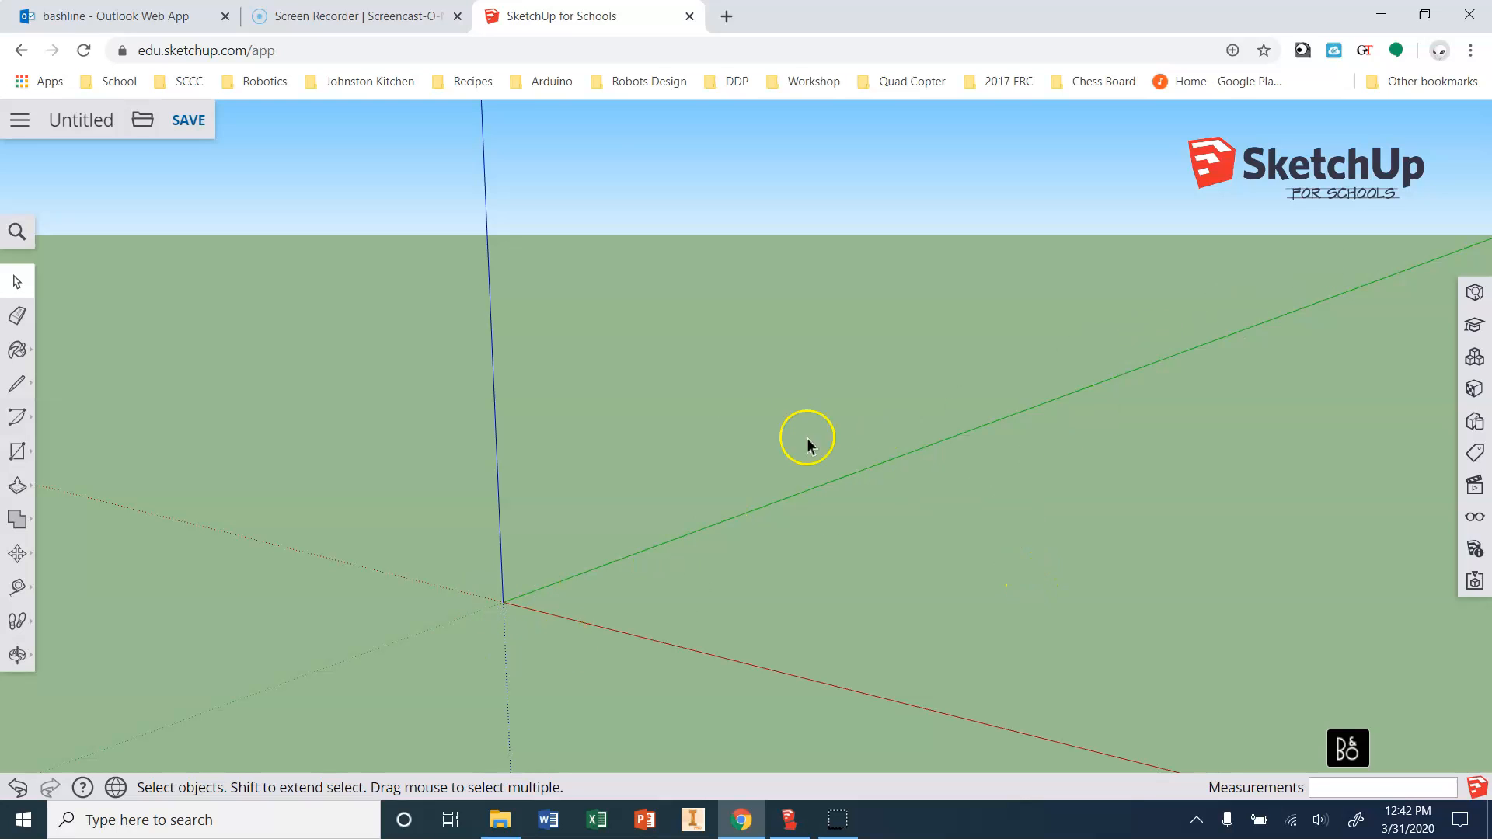
scroll(596, 433, down, 1)
scroll(439, 495, down, 1)
scroll(778, 634, up, 1)
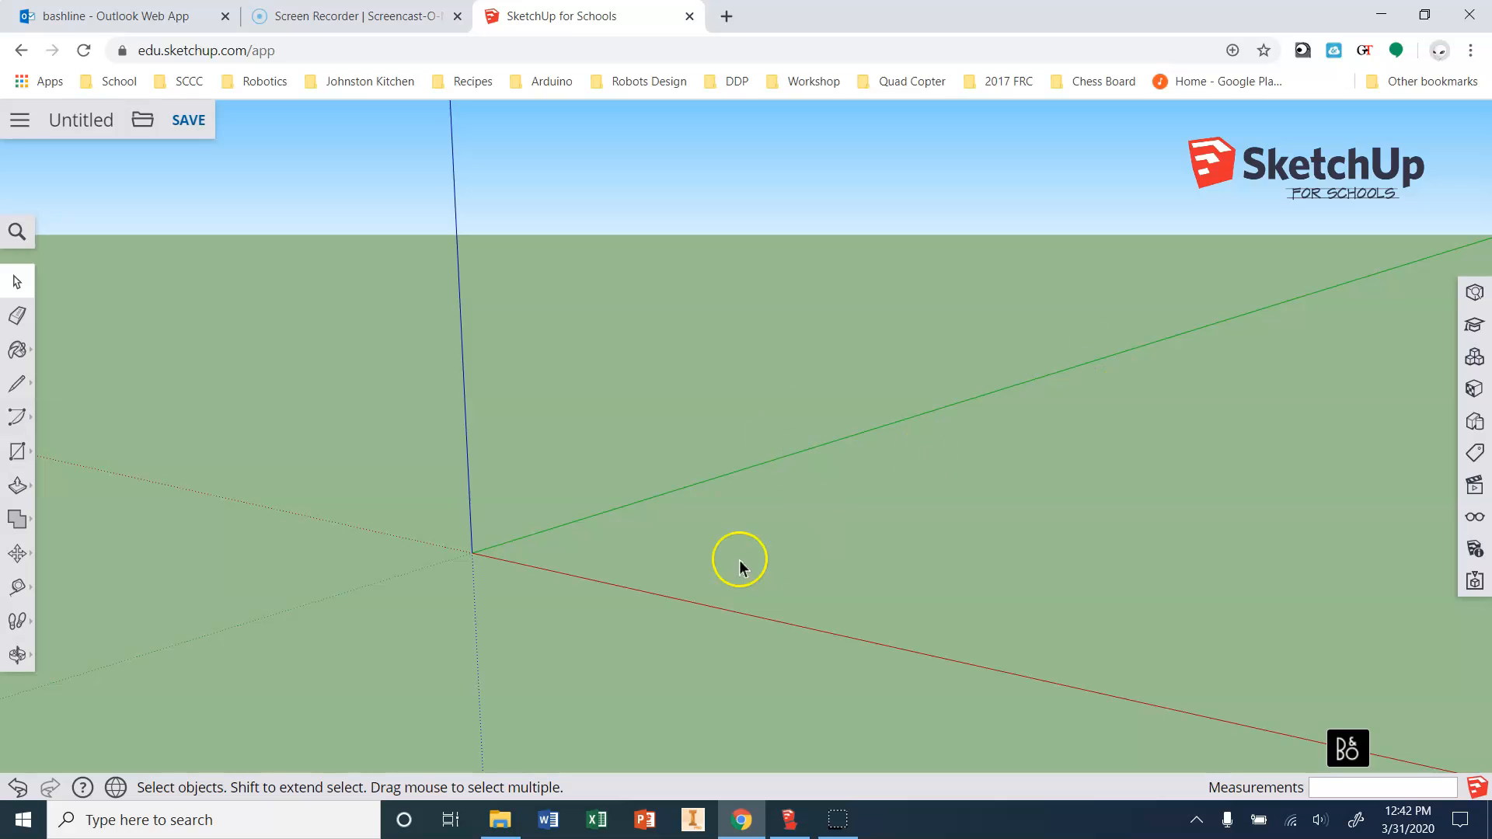
Draw a 16' by 12.5' rectangle from the origin, then begin another rectangle.
click(18, 451)
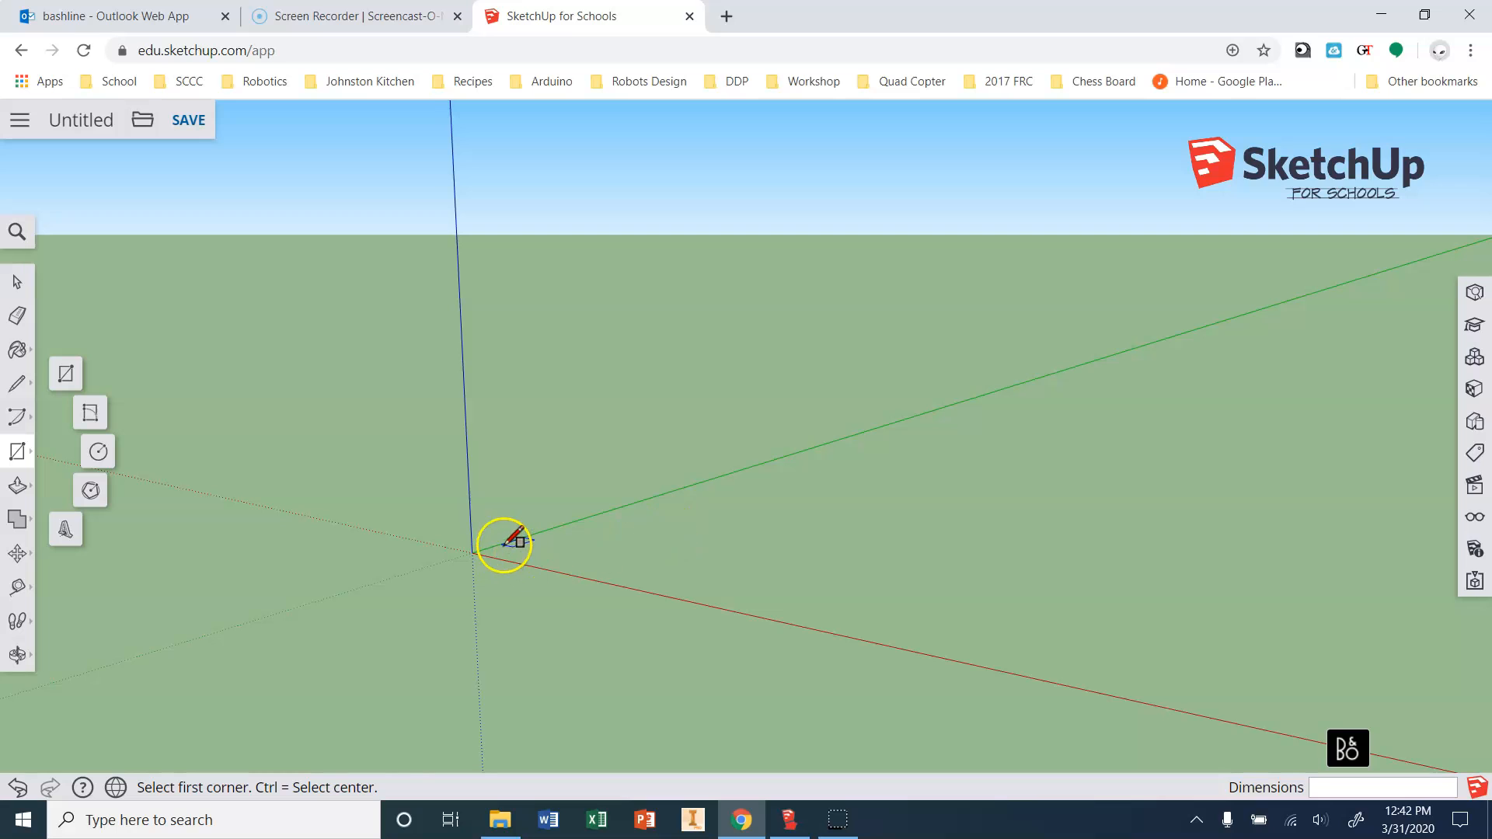
click(473, 552)
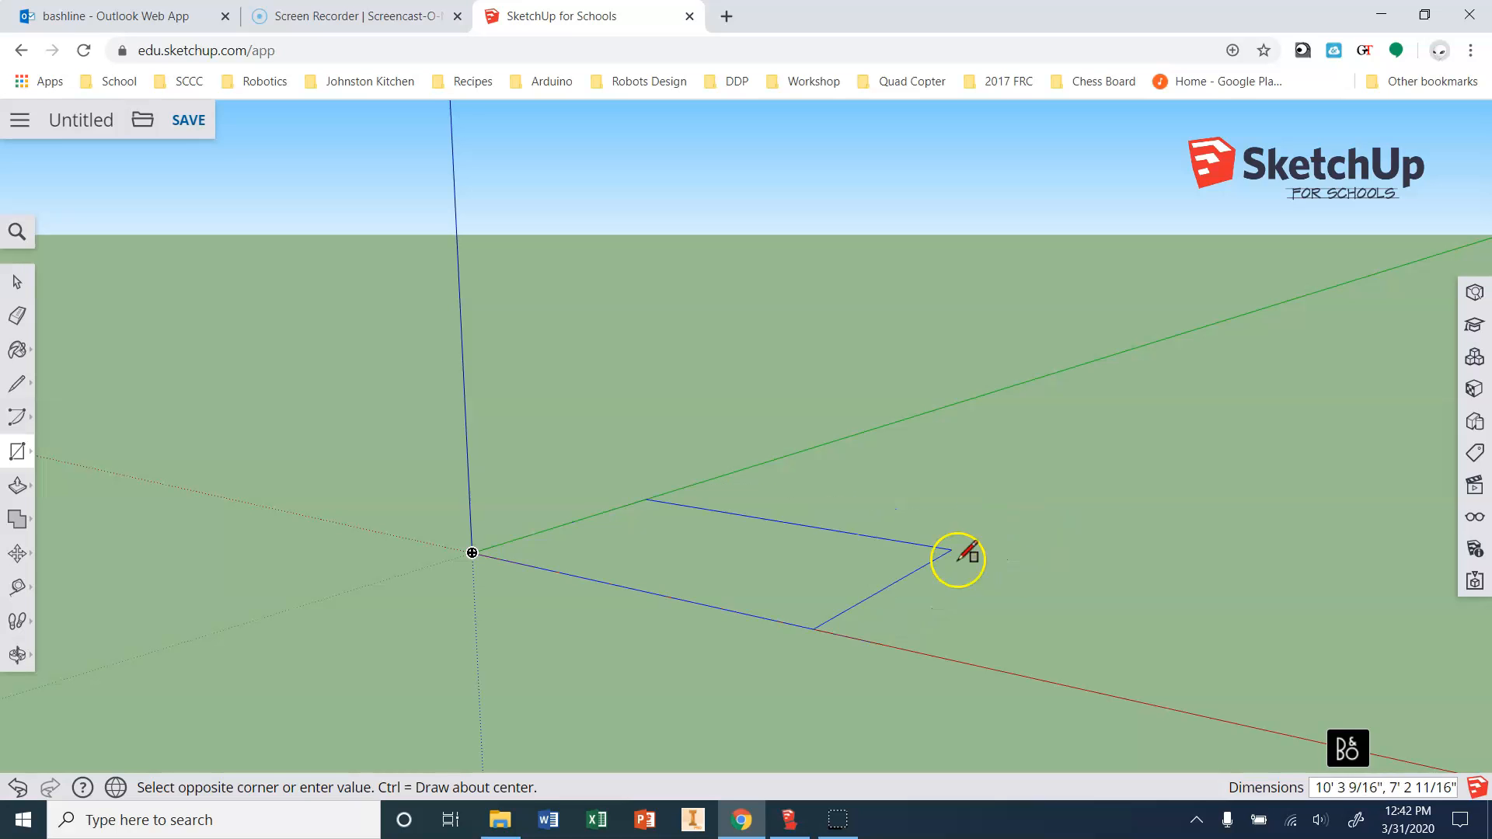
click(1119, 514)
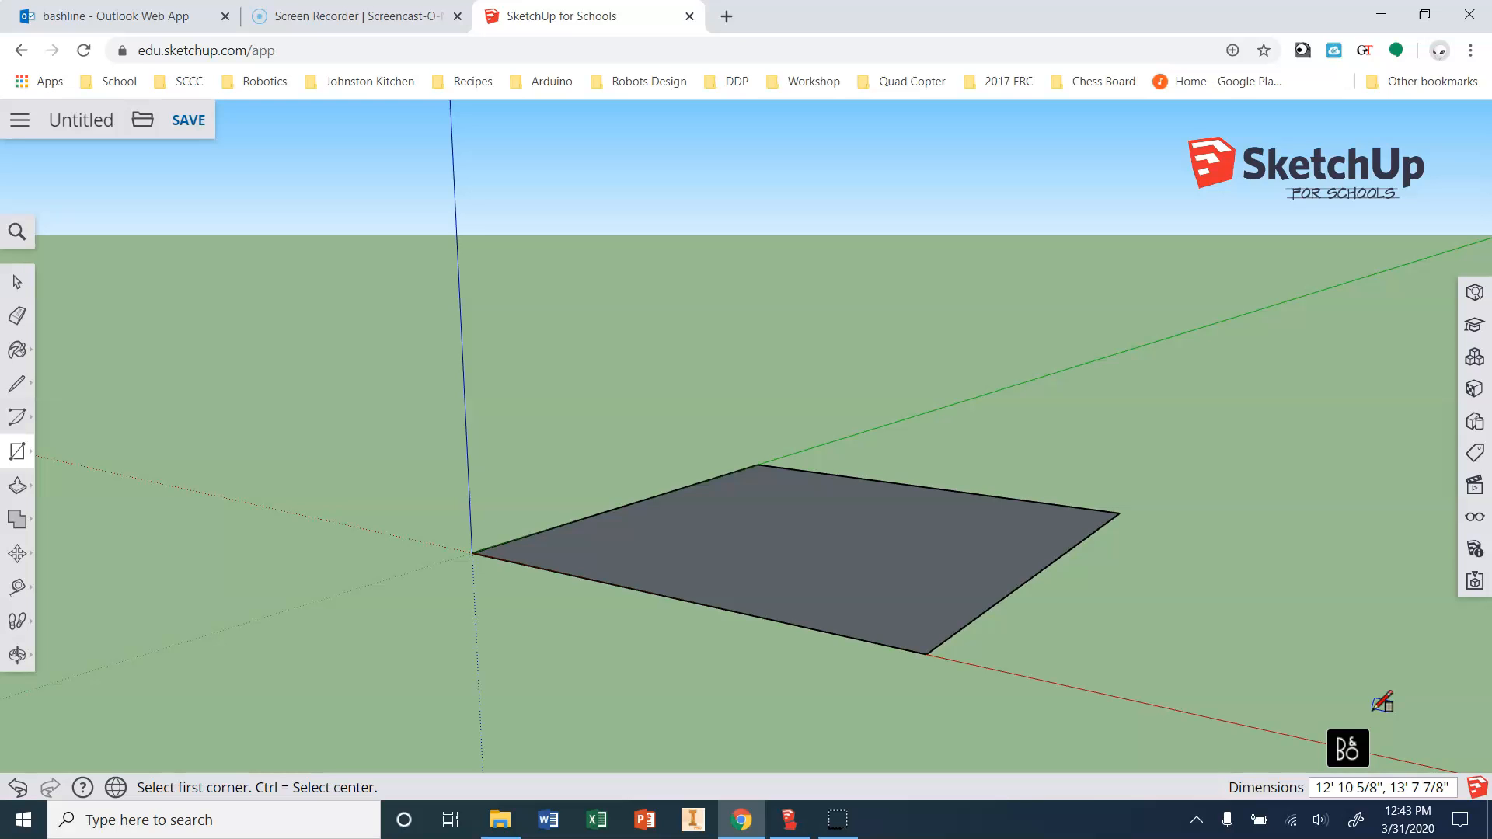
text(16',12.5)
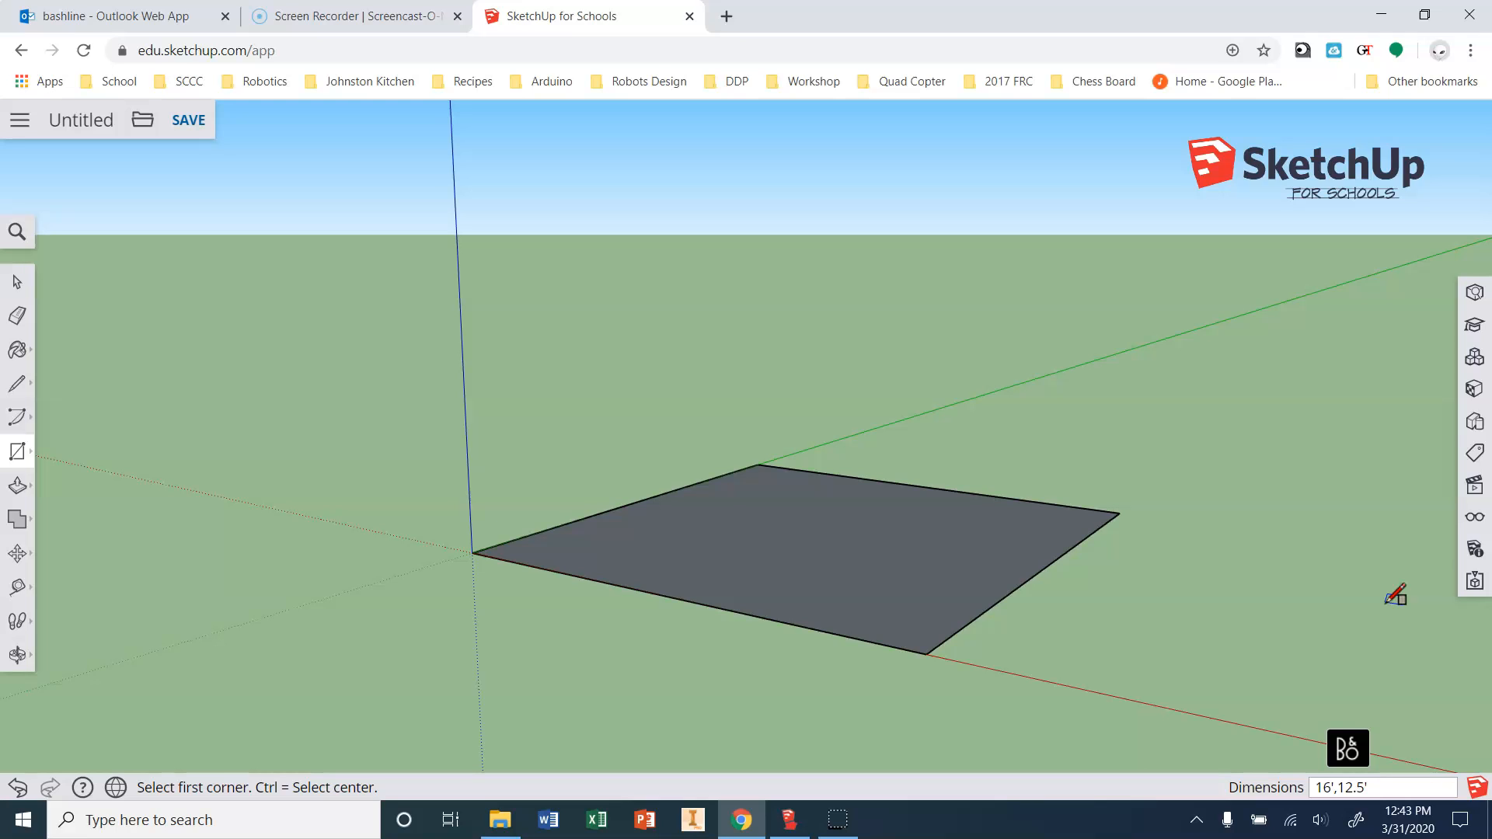
key(Return)
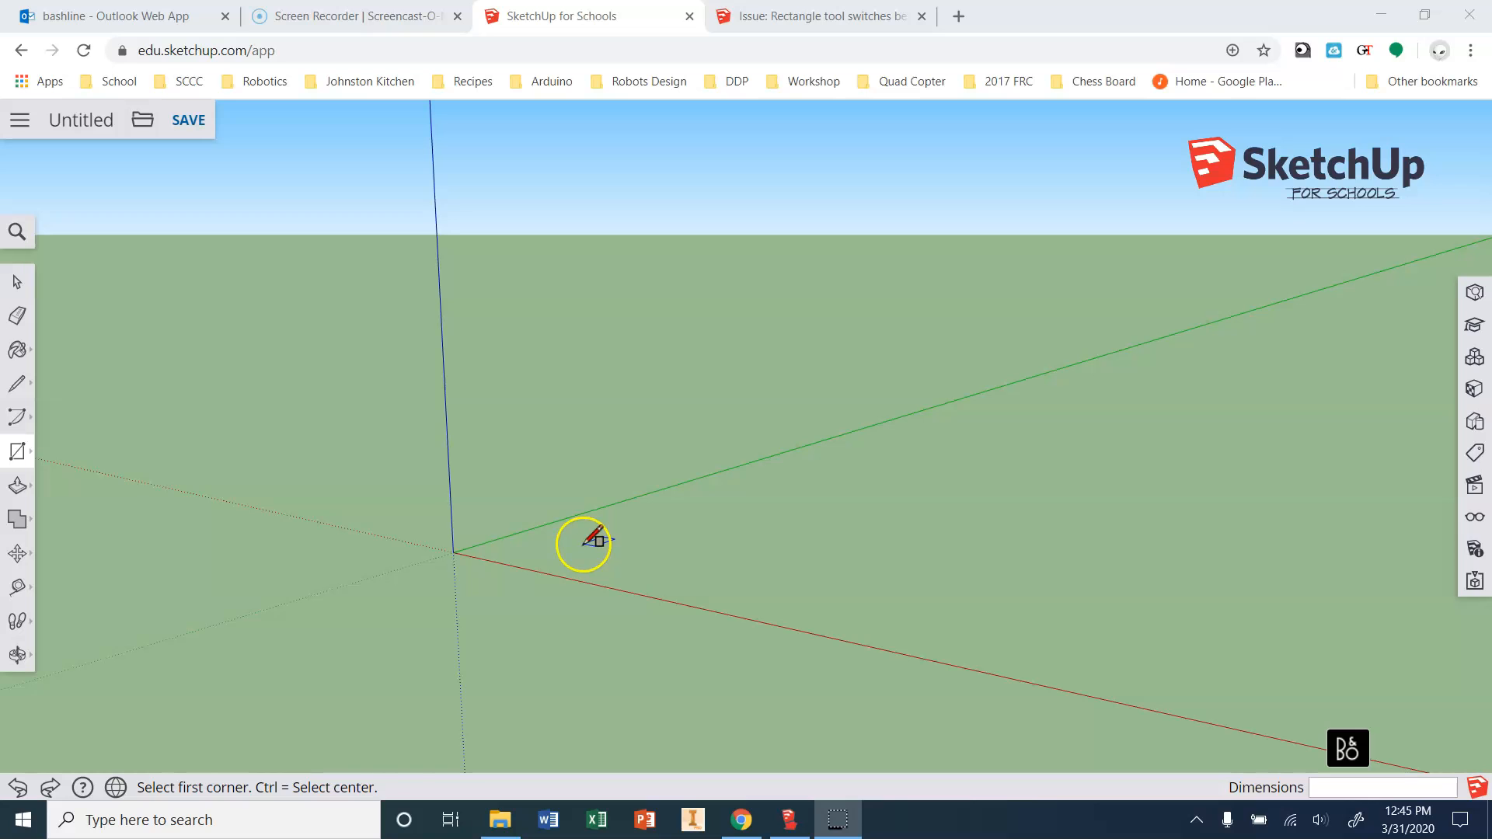
drag(585, 544, 1045, 511)
Cancel the stray rectangle and draw a 16' by 12.5' rectangle from the origin.
key(Escape)
click(453, 553)
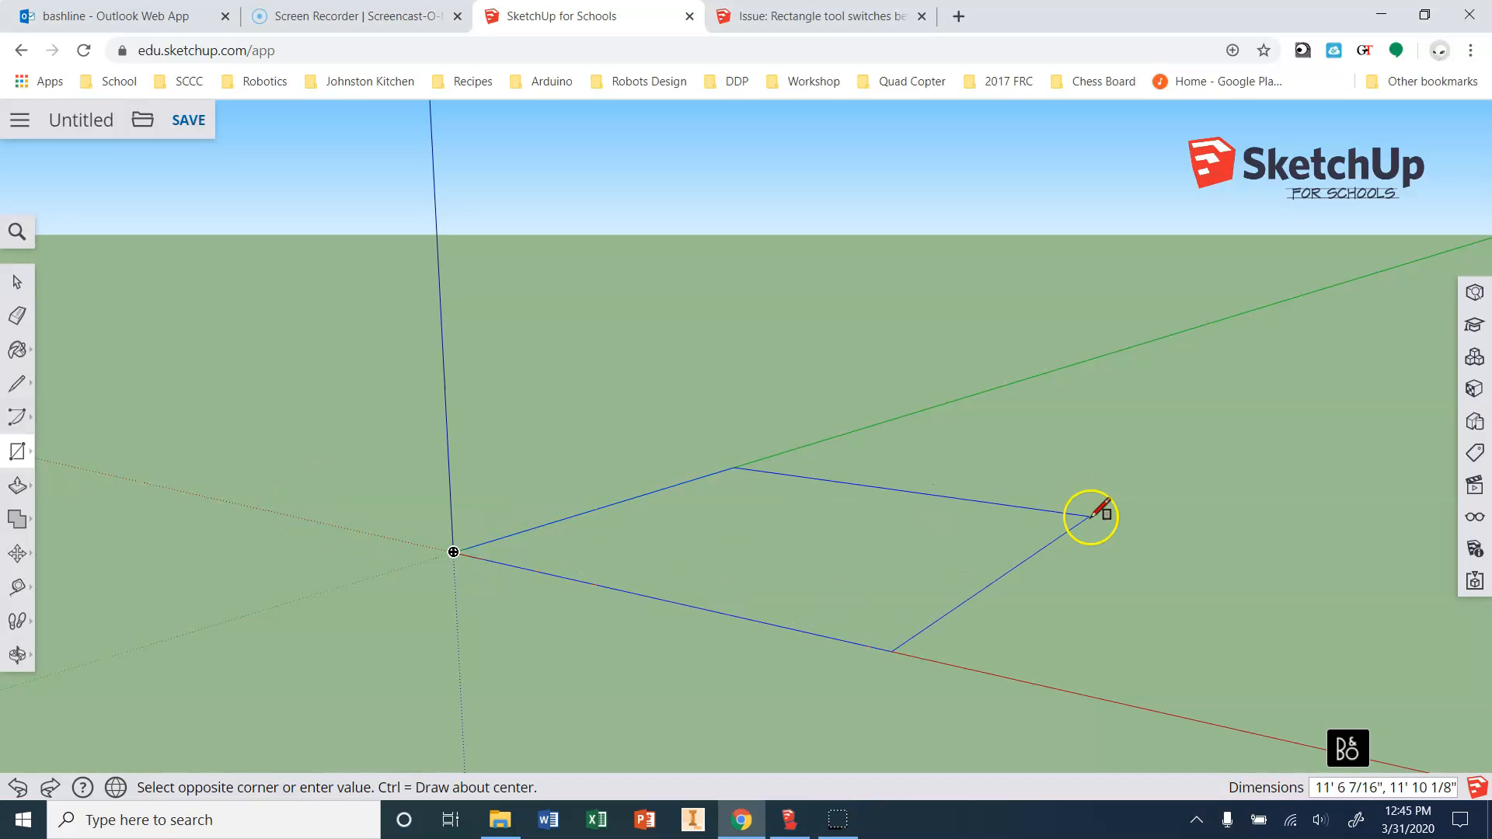
drag(1098, 521, 1124, 530)
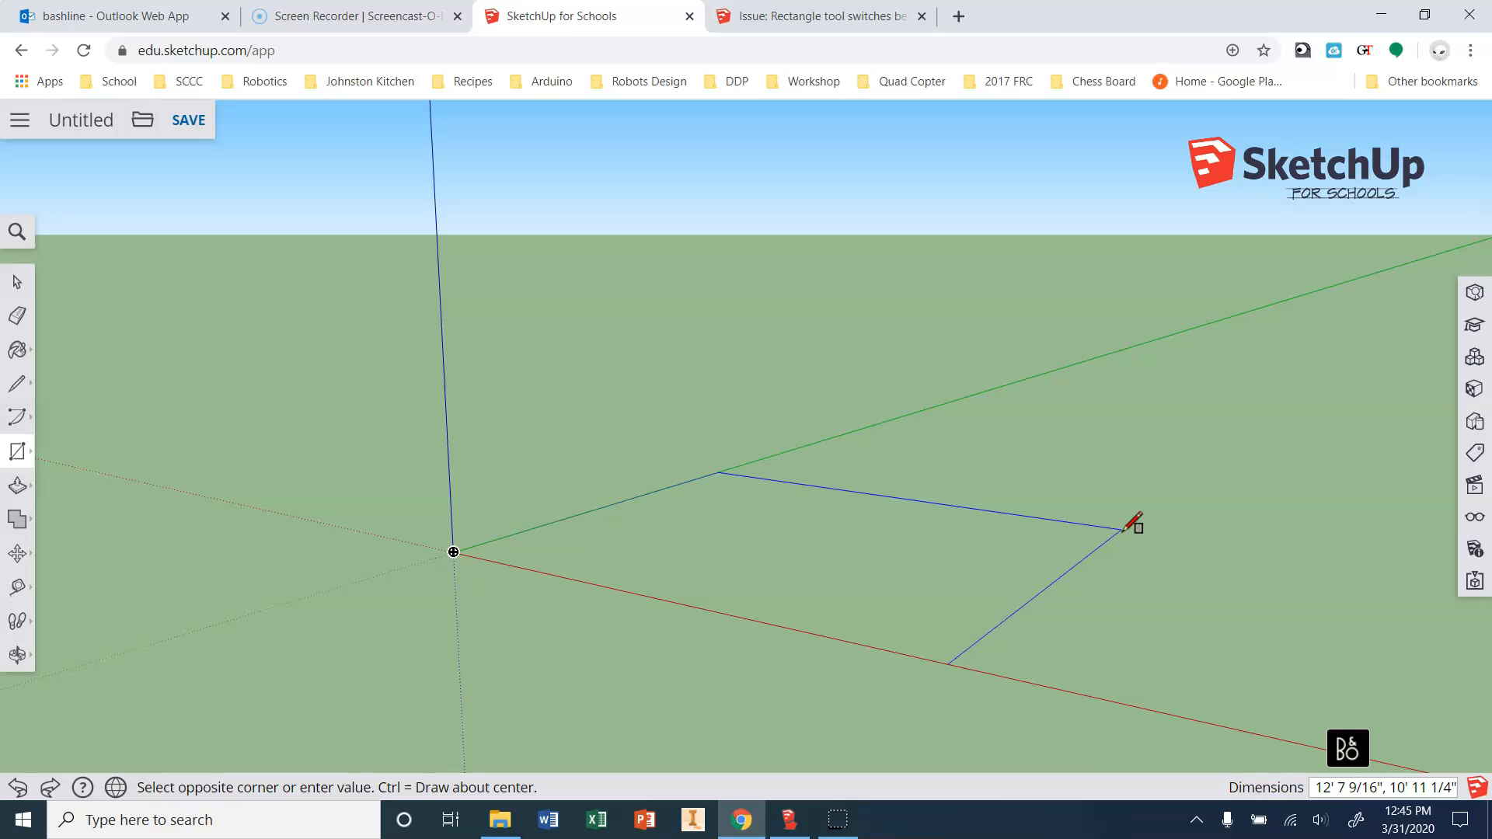
text(16',12.5)
key(Return)
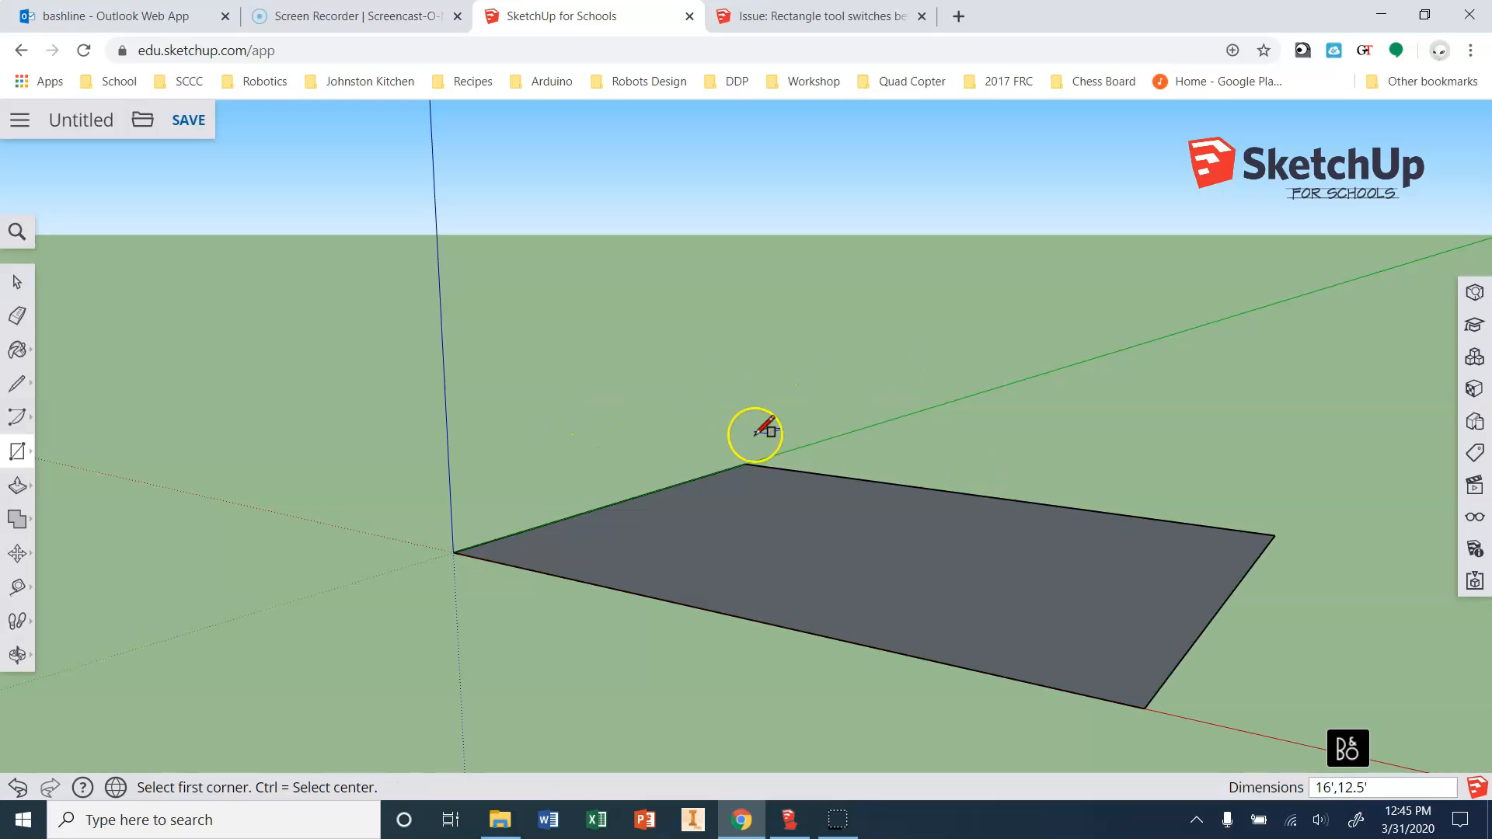
Try a second rectangle drawn about its center with Ctrl, then cancel it.
click(284, 398)
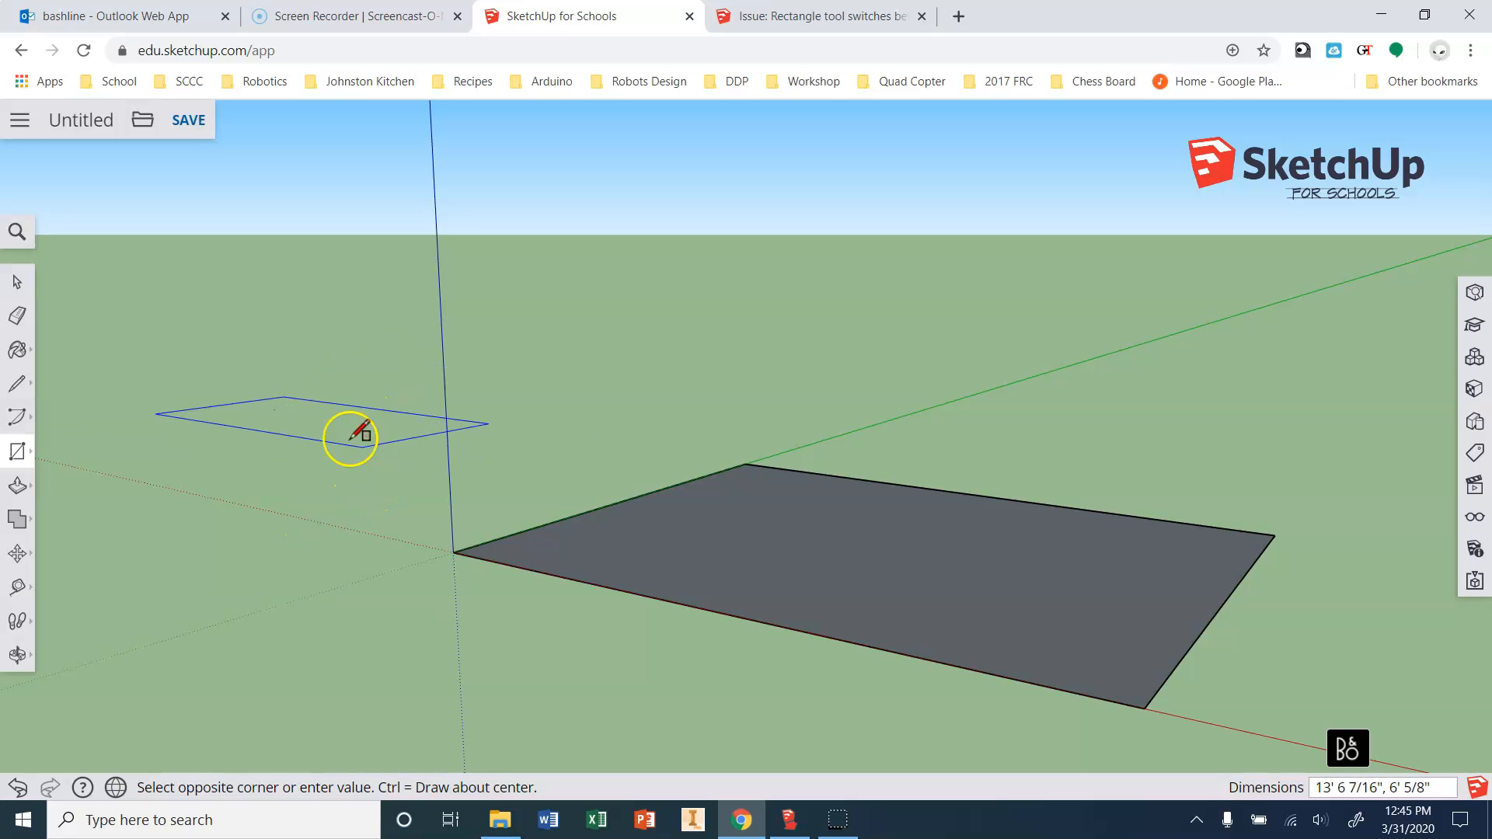
key(ctrl)
click(319, 421)
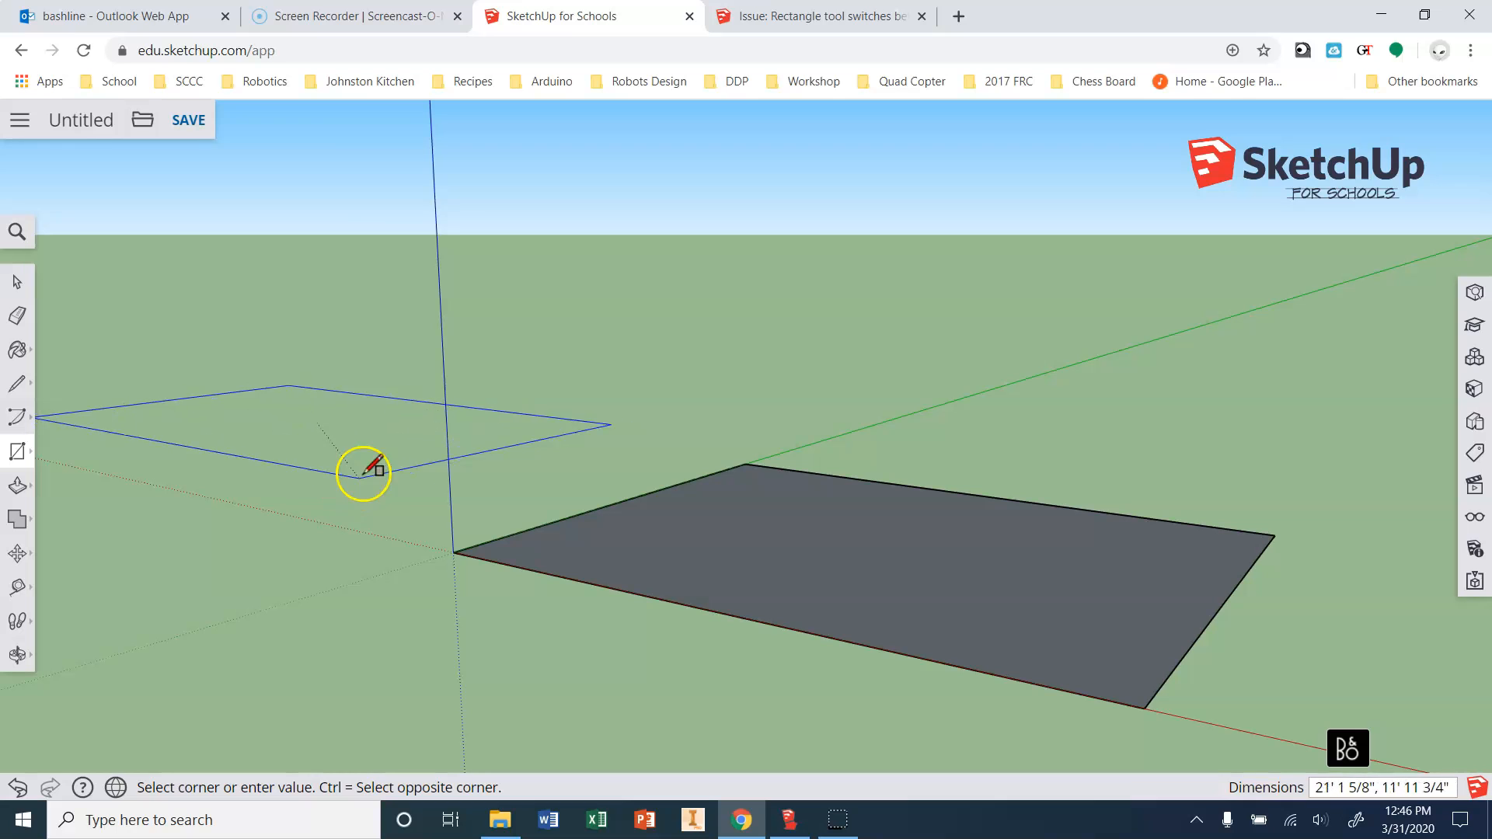
key(ctrl)
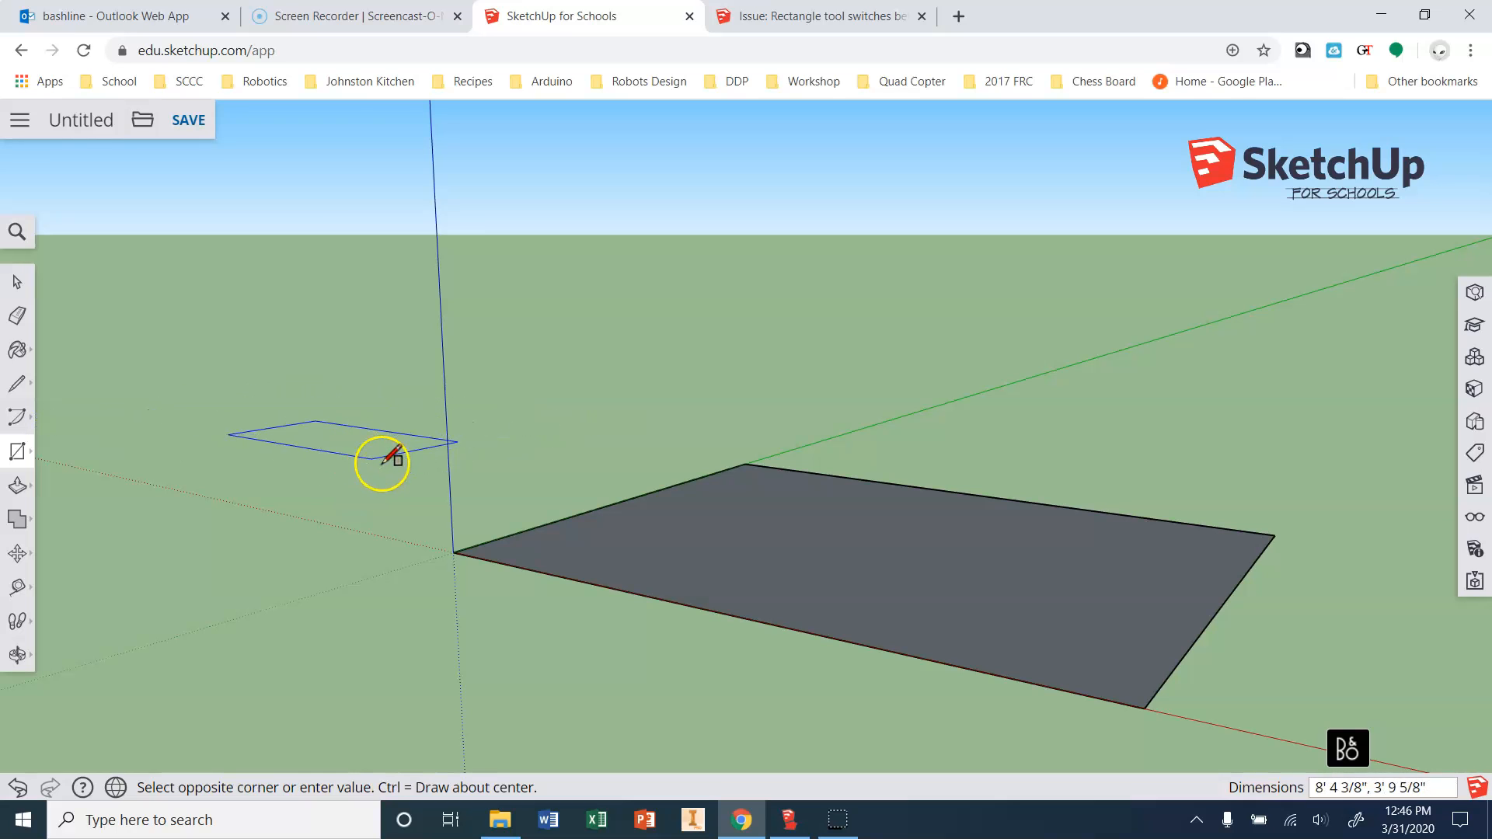
key(ctrl)
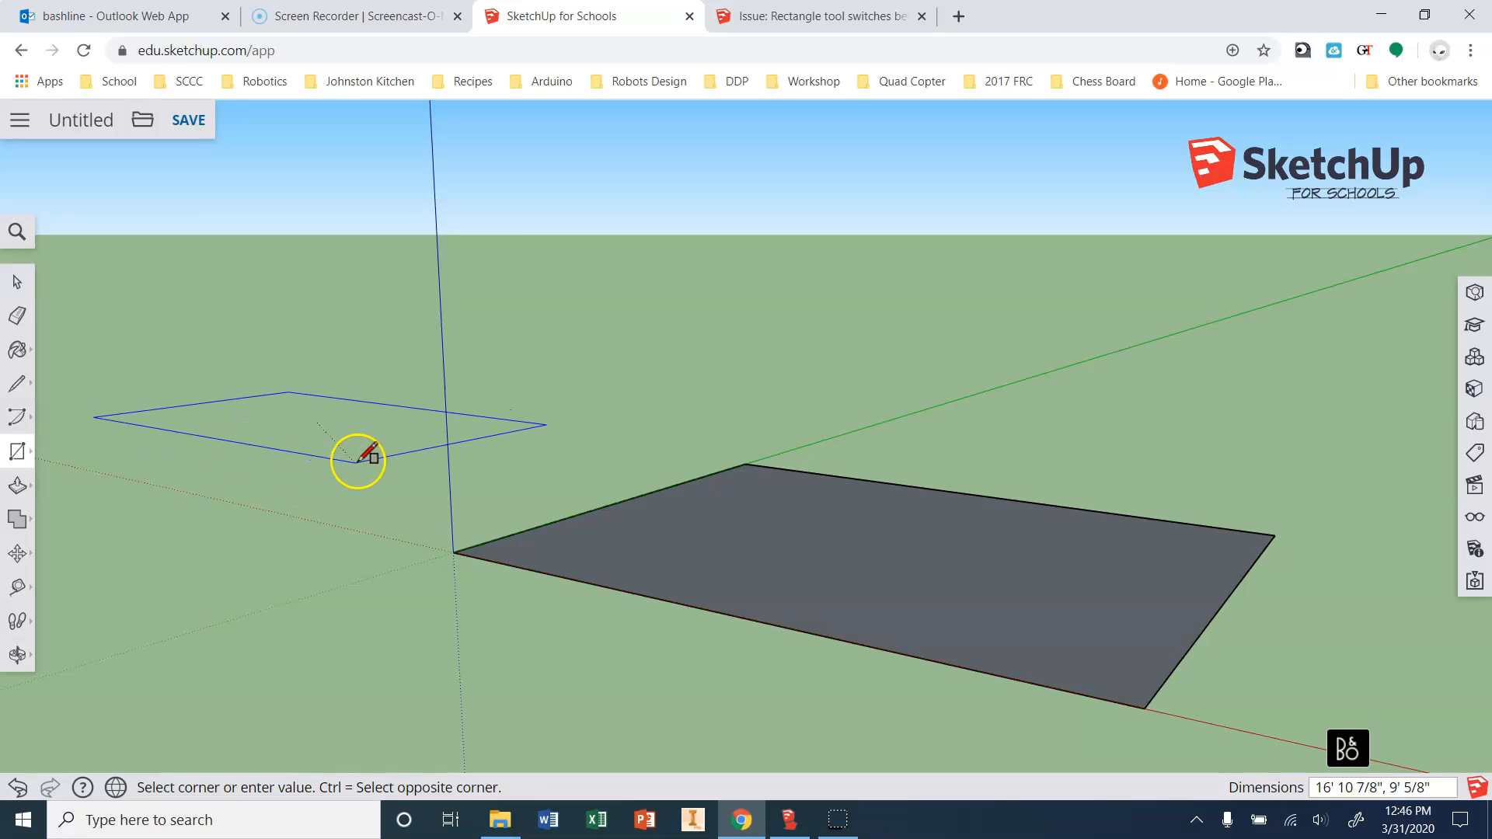
key(ctrl)
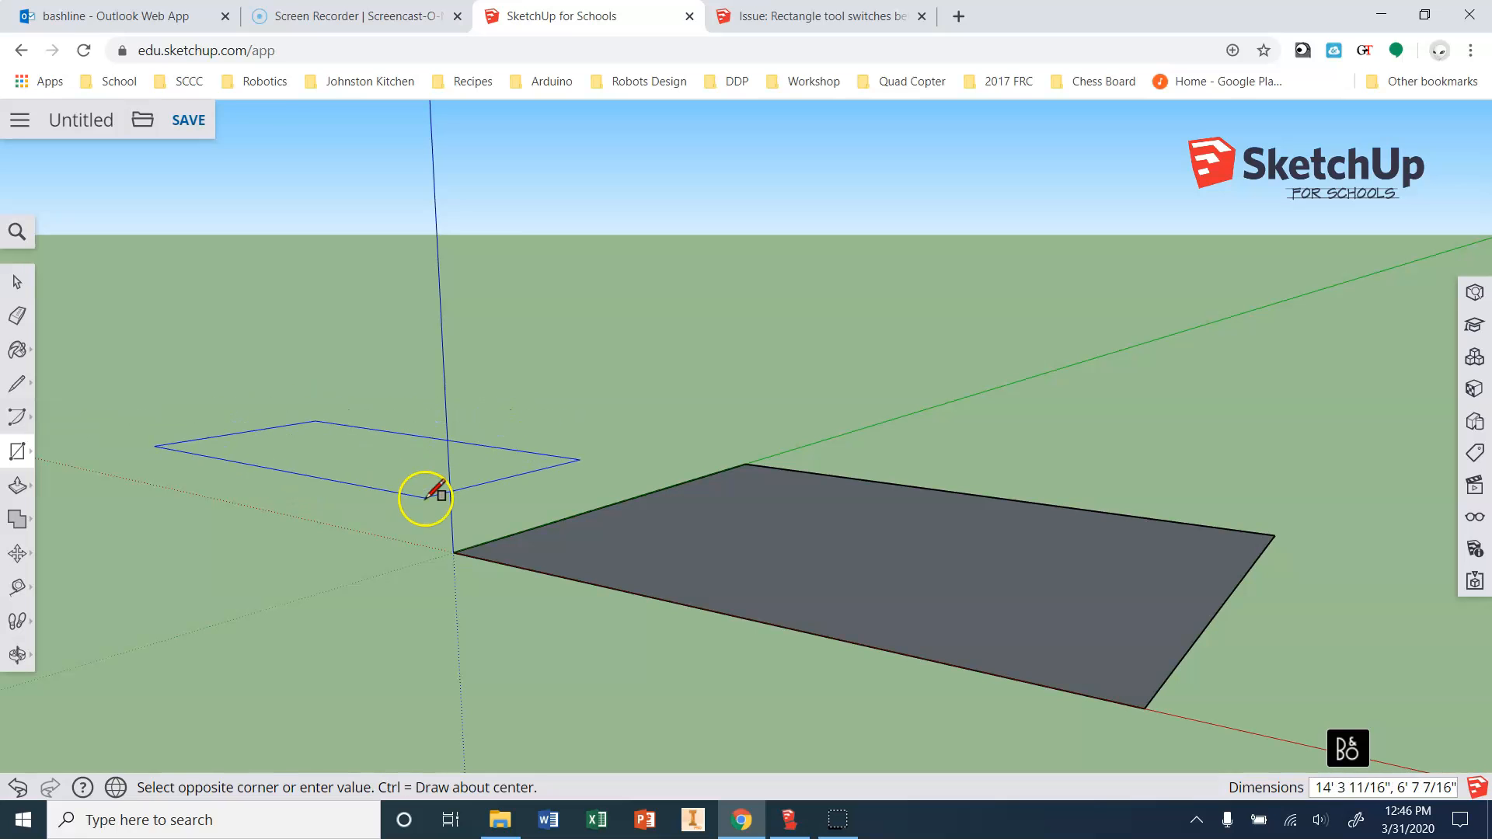
key(Escape)
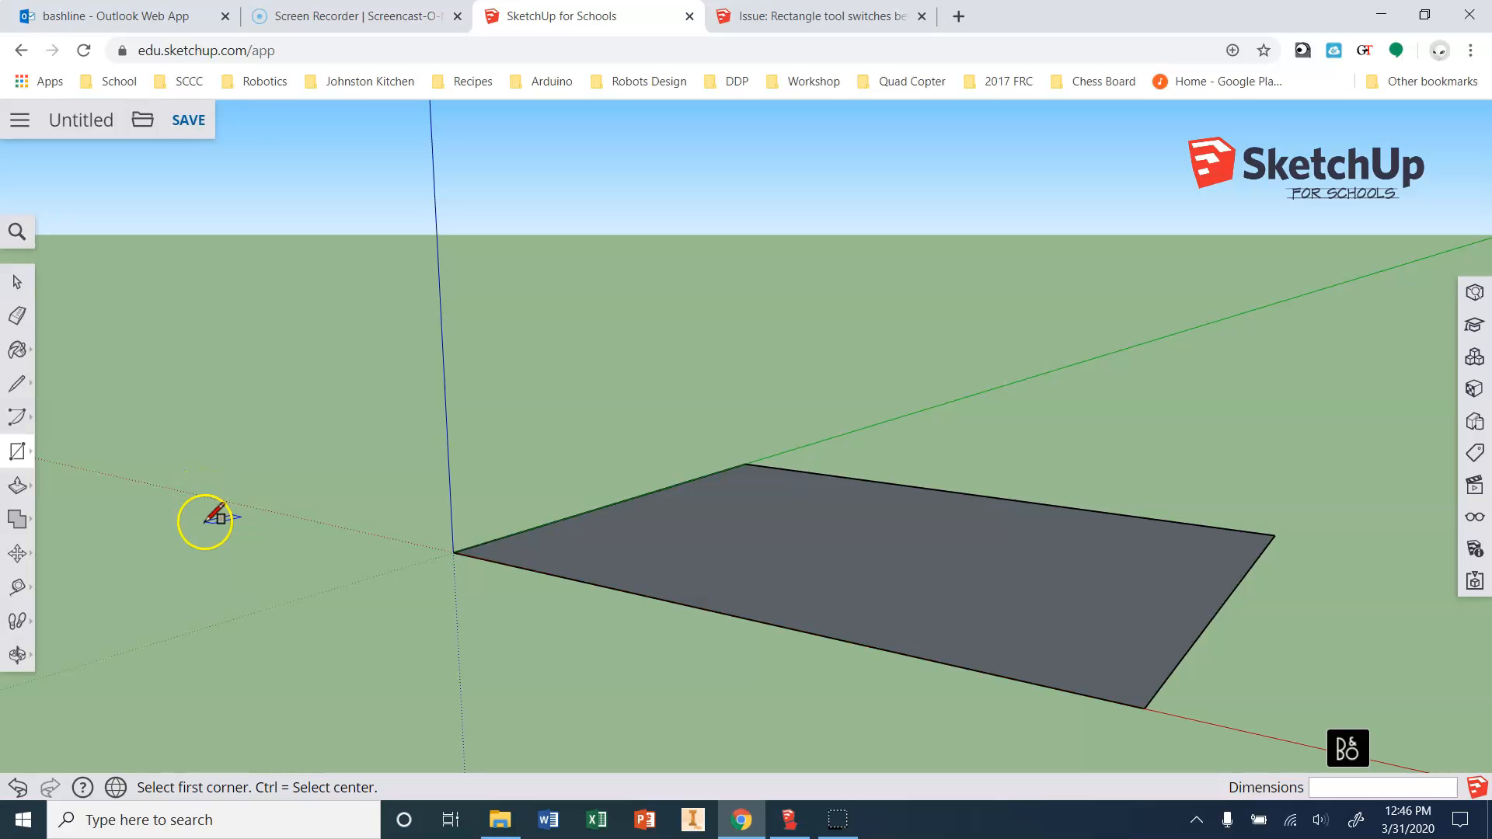
Push/pull the rectangle face up 8' into a solid box.
click(19, 487)
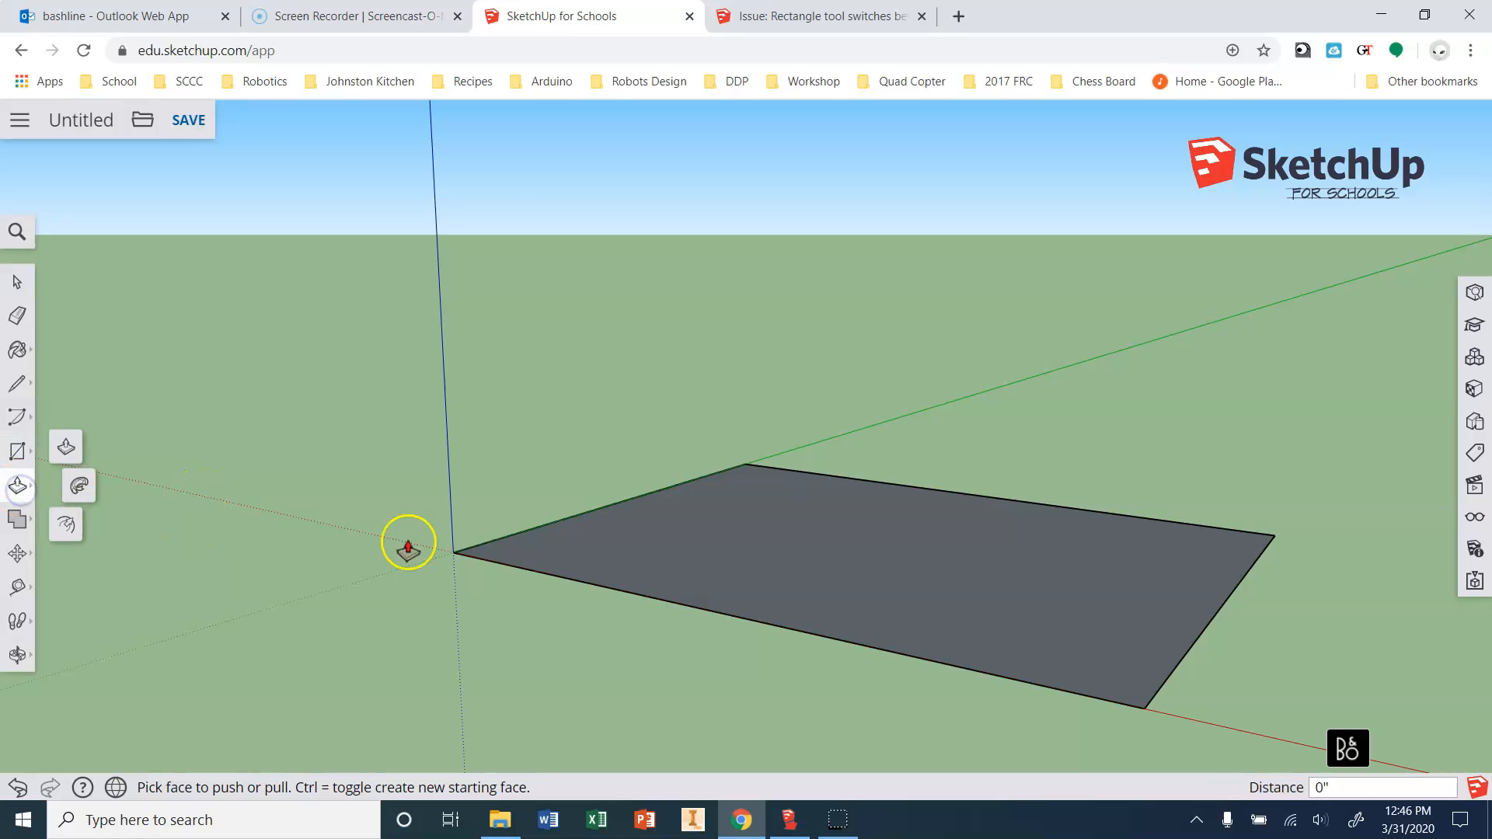
click(665, 555)
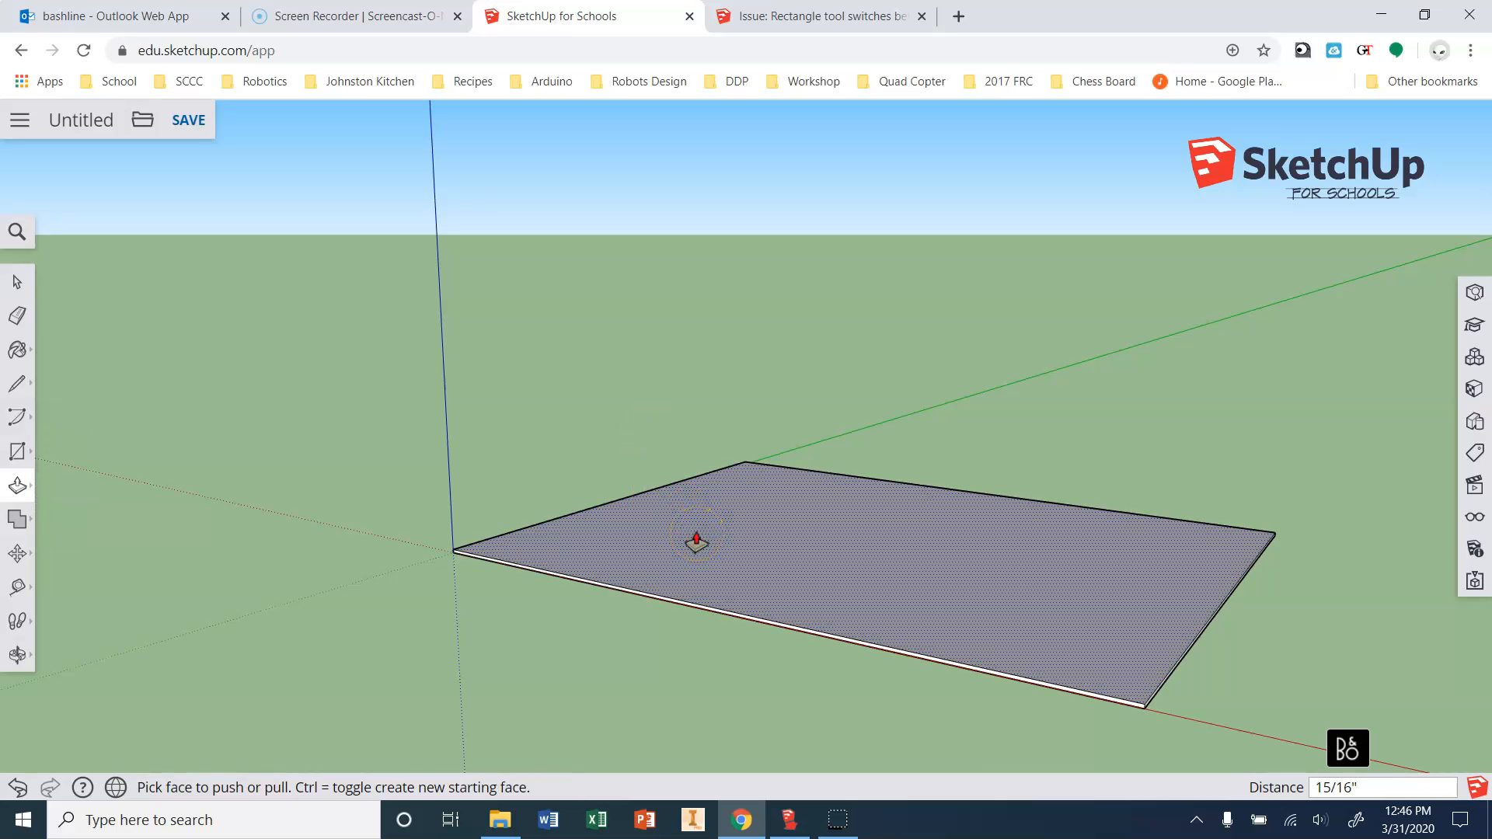
key(Escape)
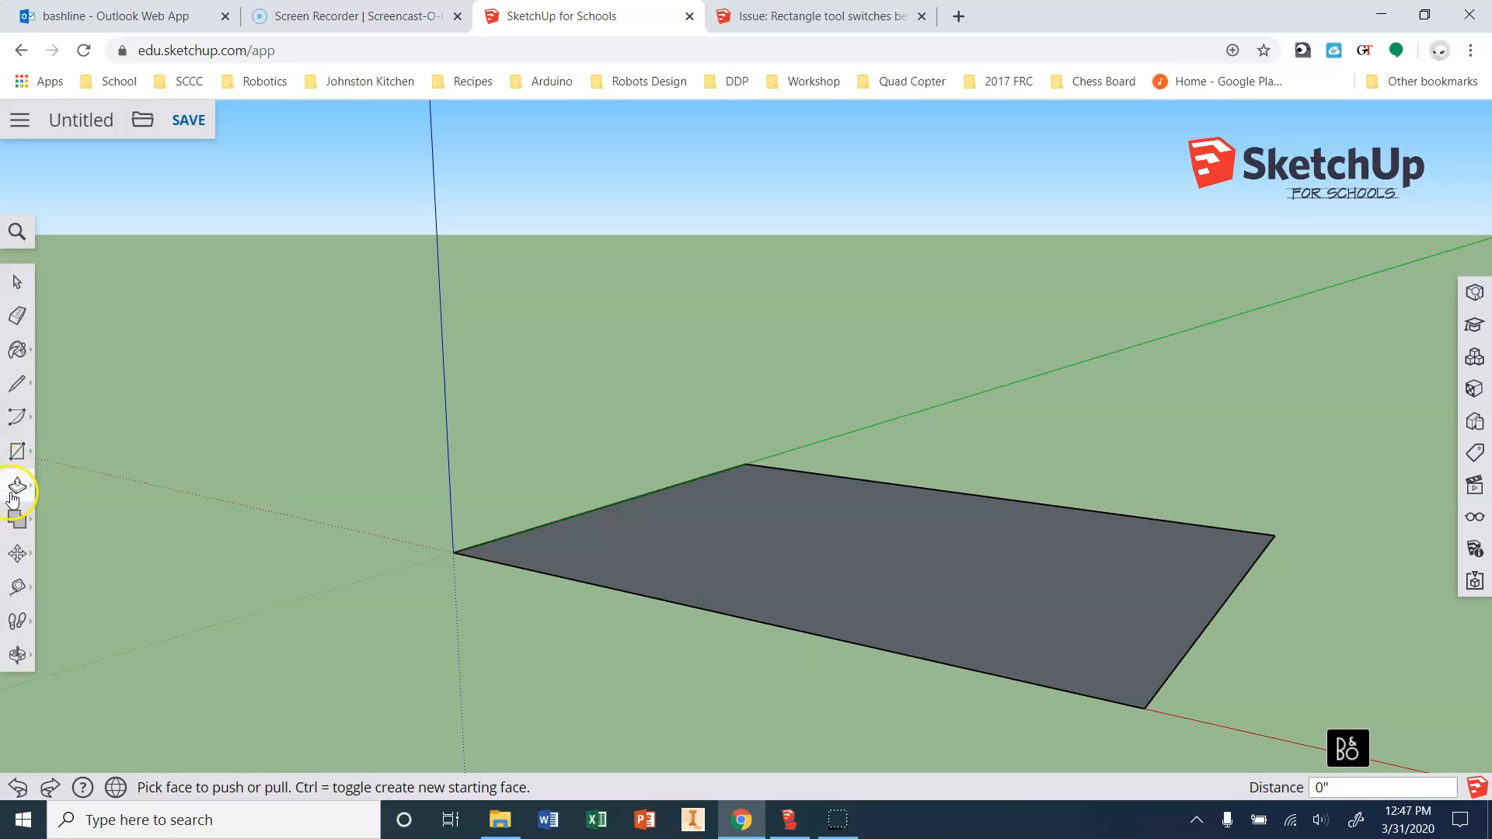
click(773, 555)
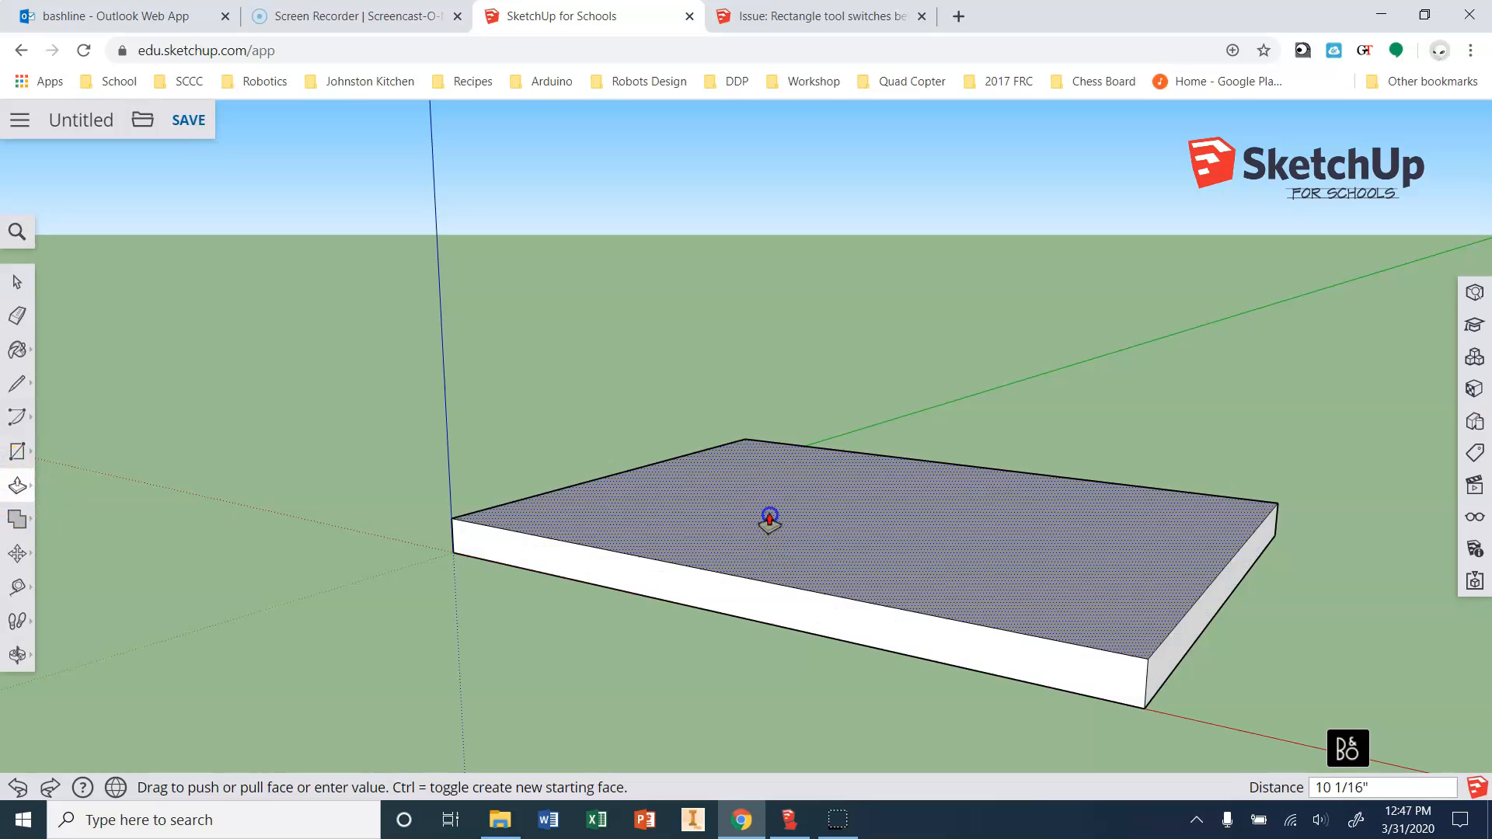
click(759, 451)
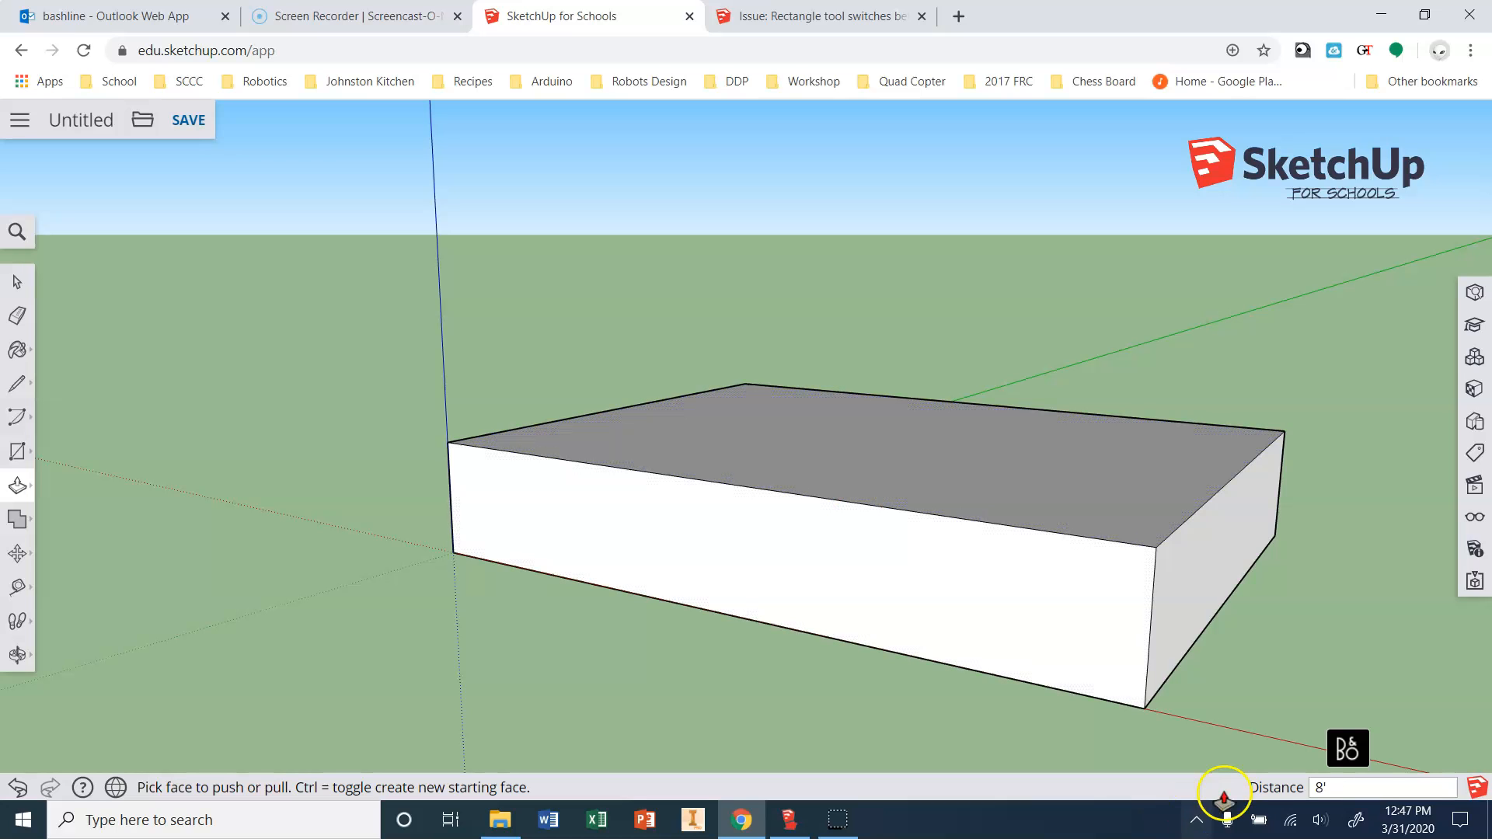
click(1231, 593)
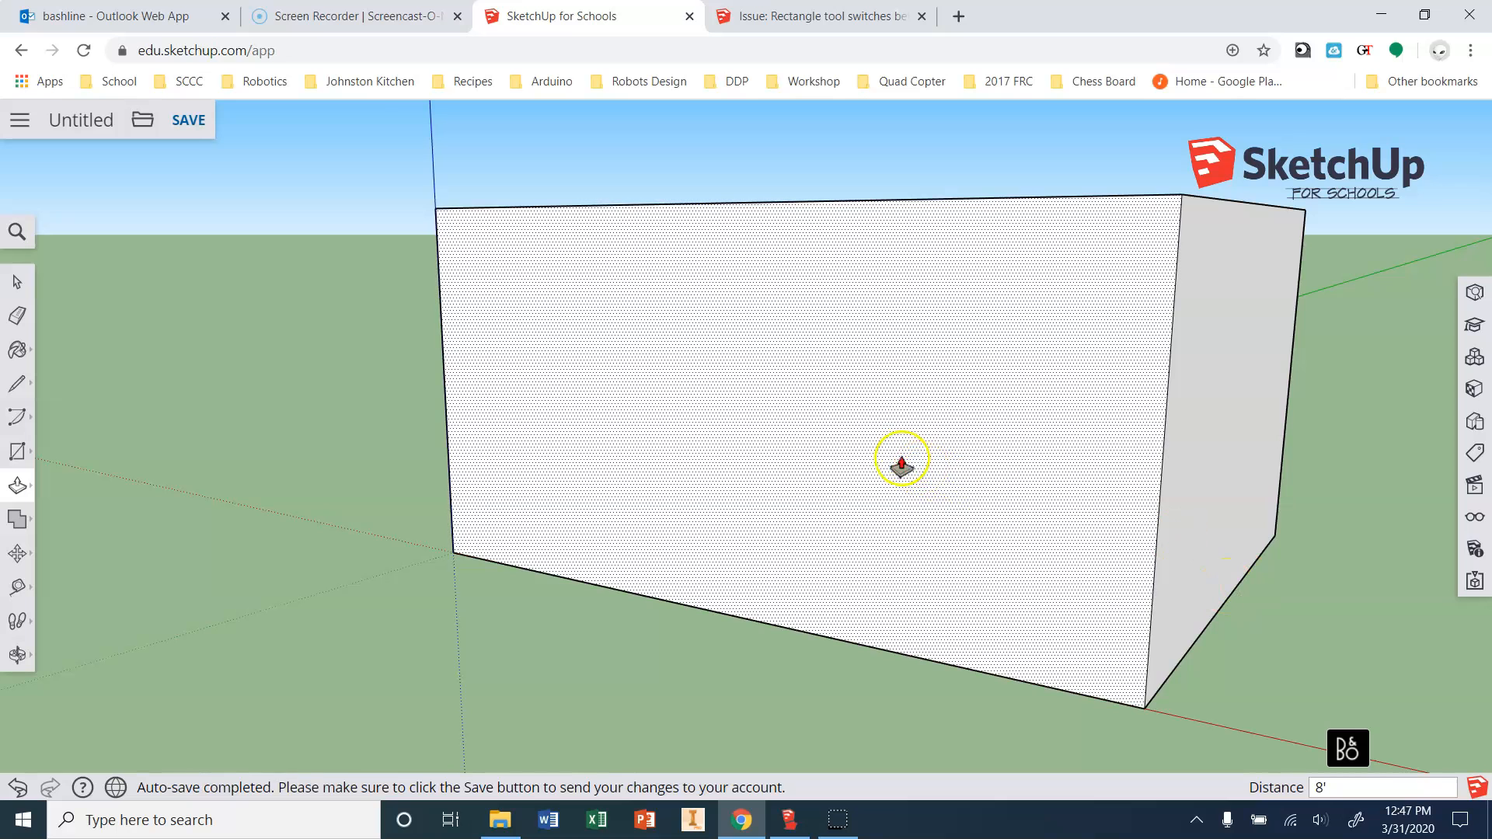
scroll(350, 542, down, 4)
scroll(856, 559, down, 1)
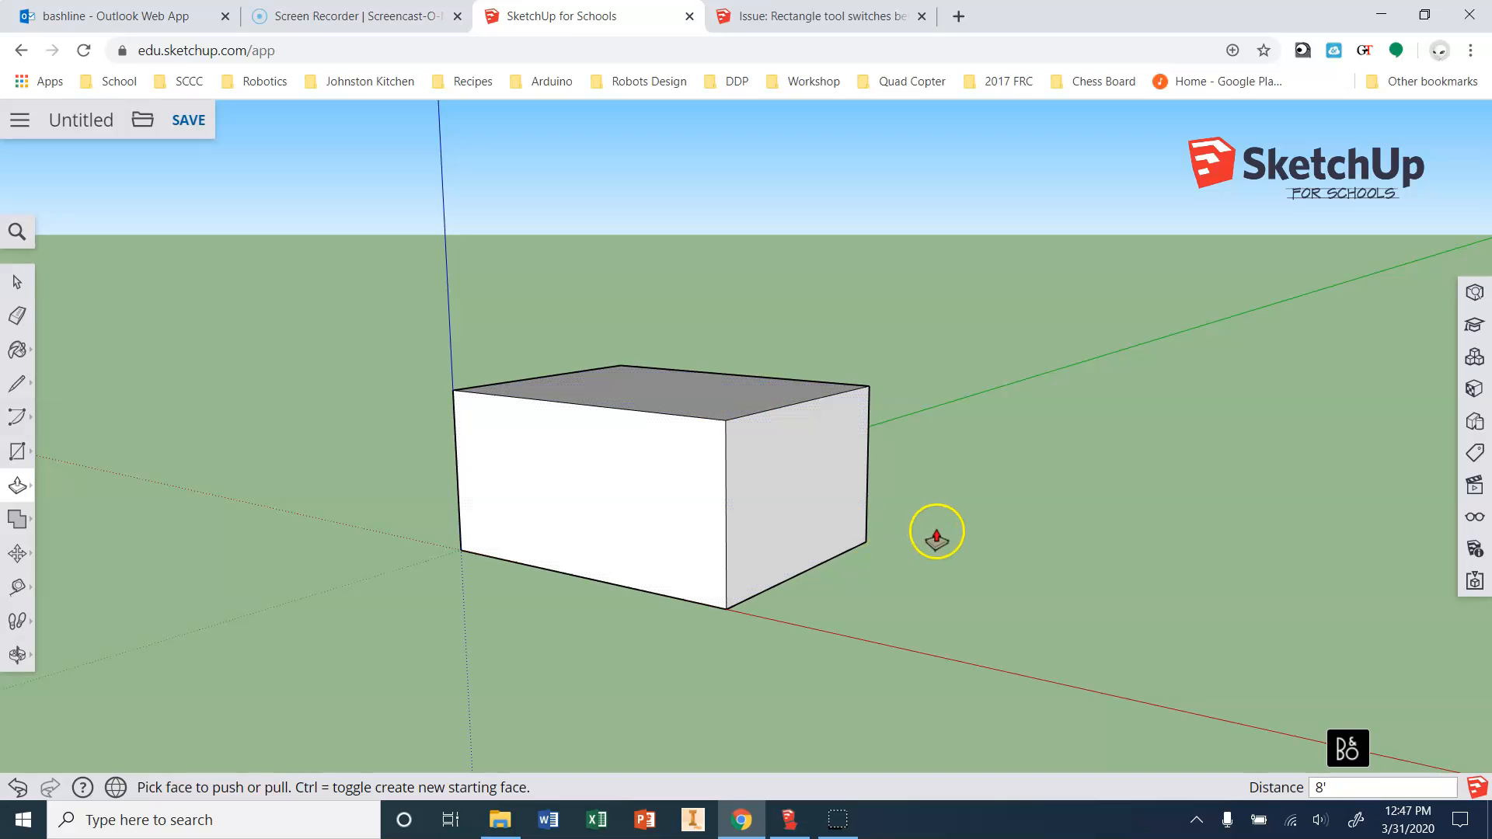
Orbit to a higher corner view of the box and show the standard Views panel.
click(16, 657)
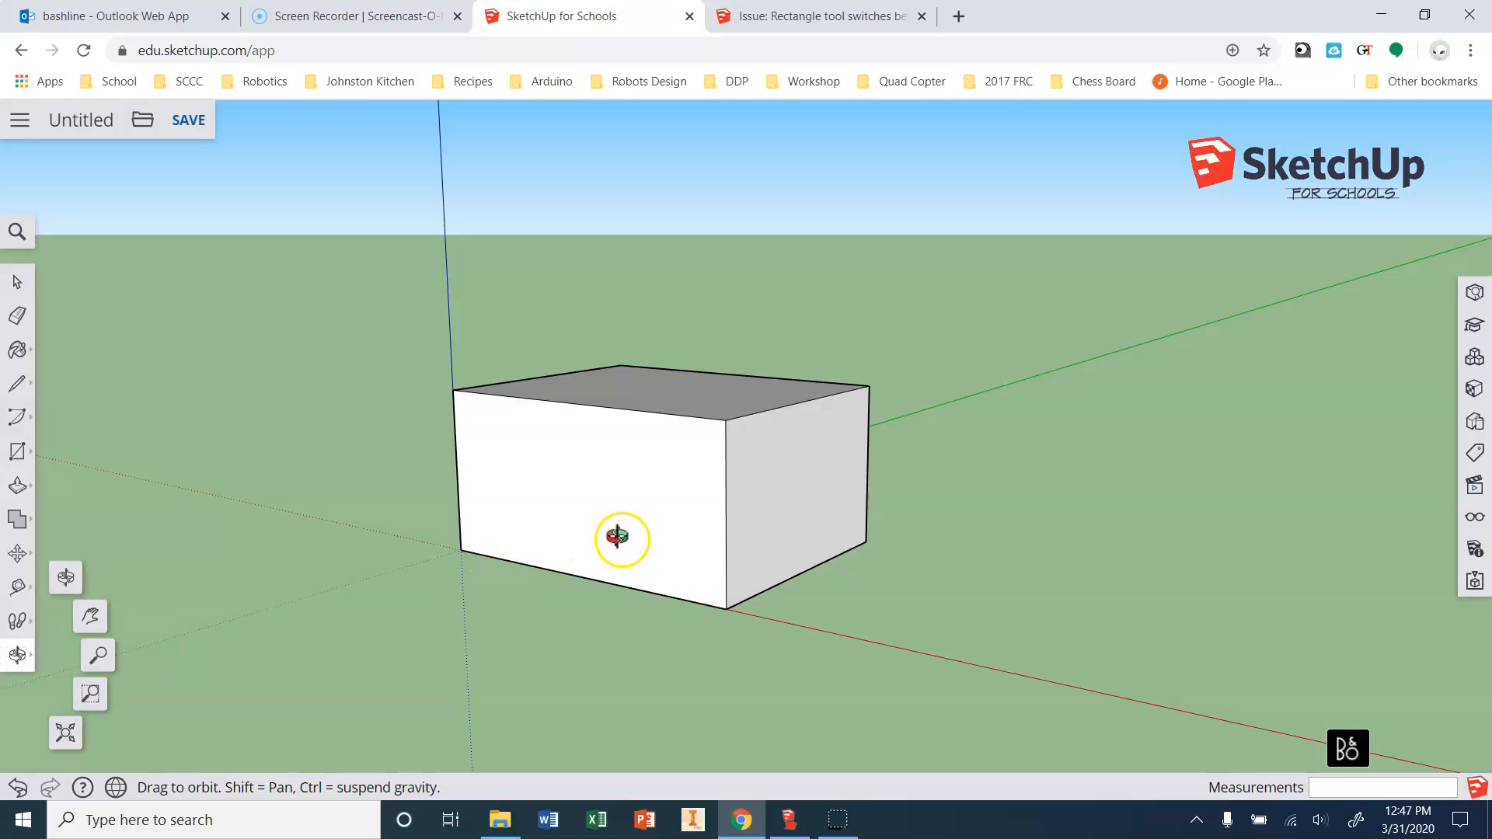
drag(619, 543, 749, 536)
click(17, 281)
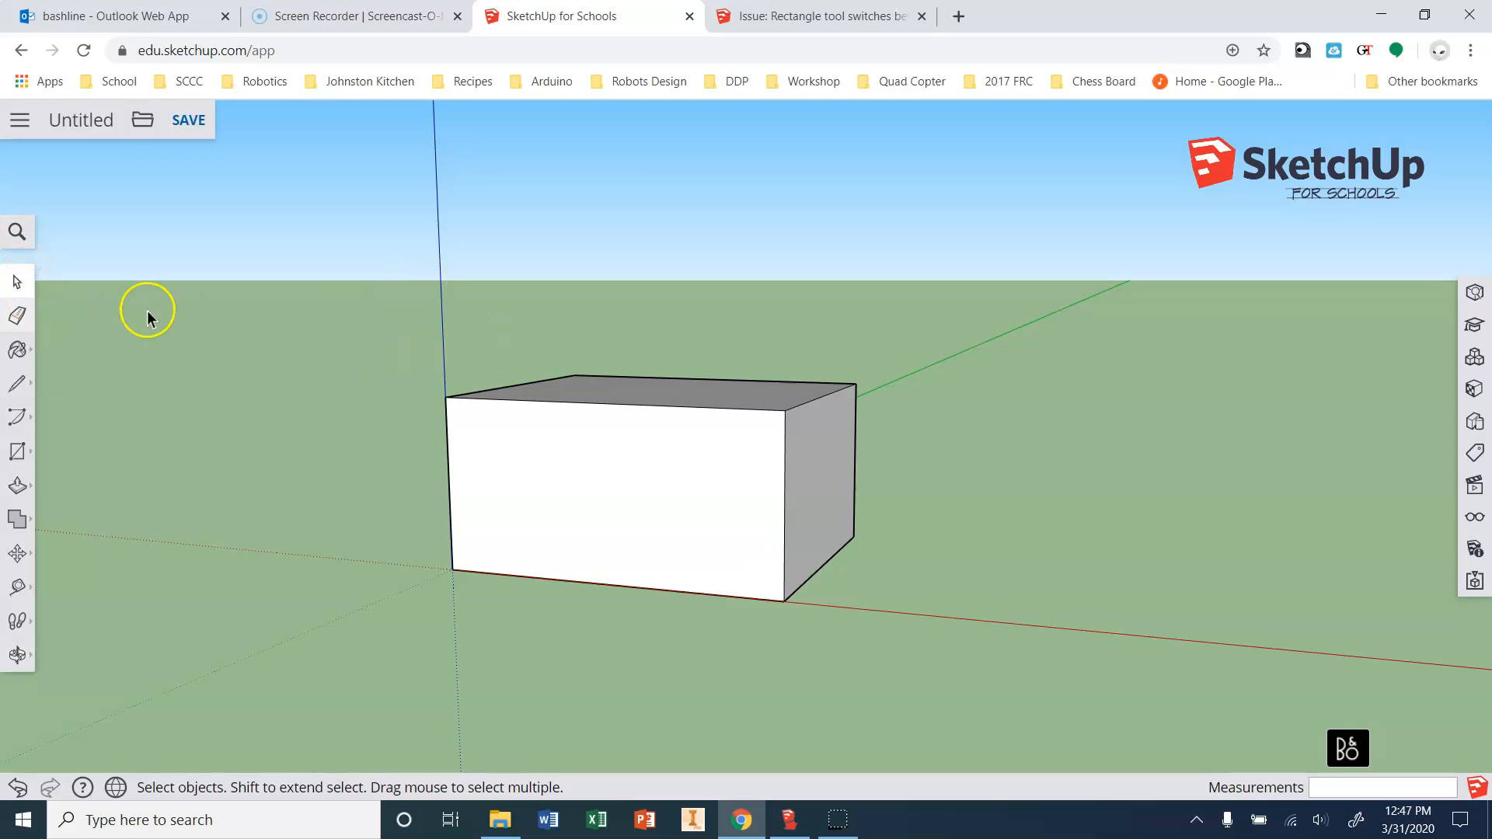
middle_drag(950, 464, 789, 544)
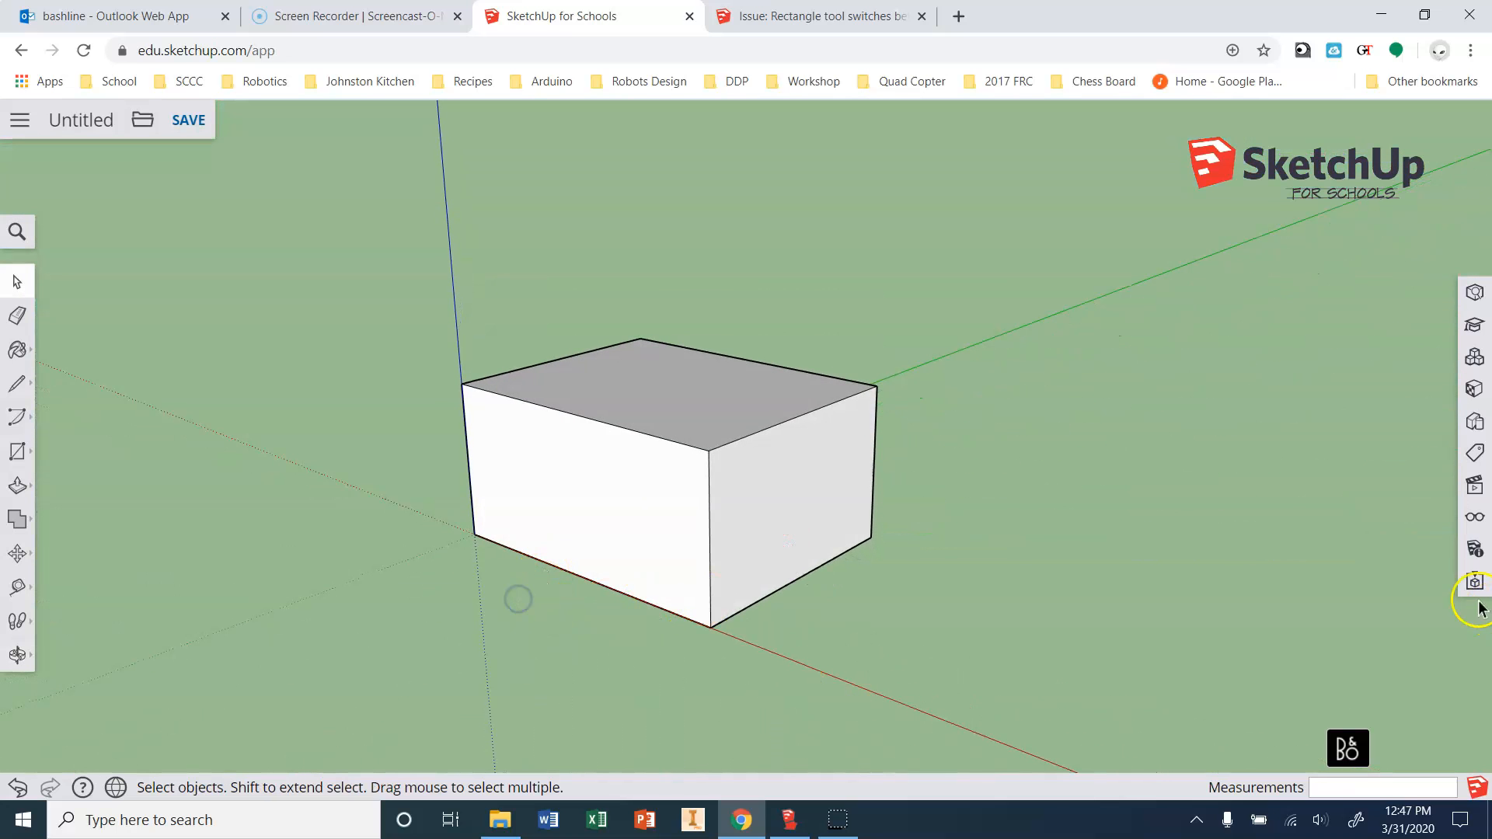
click(1476, 485)
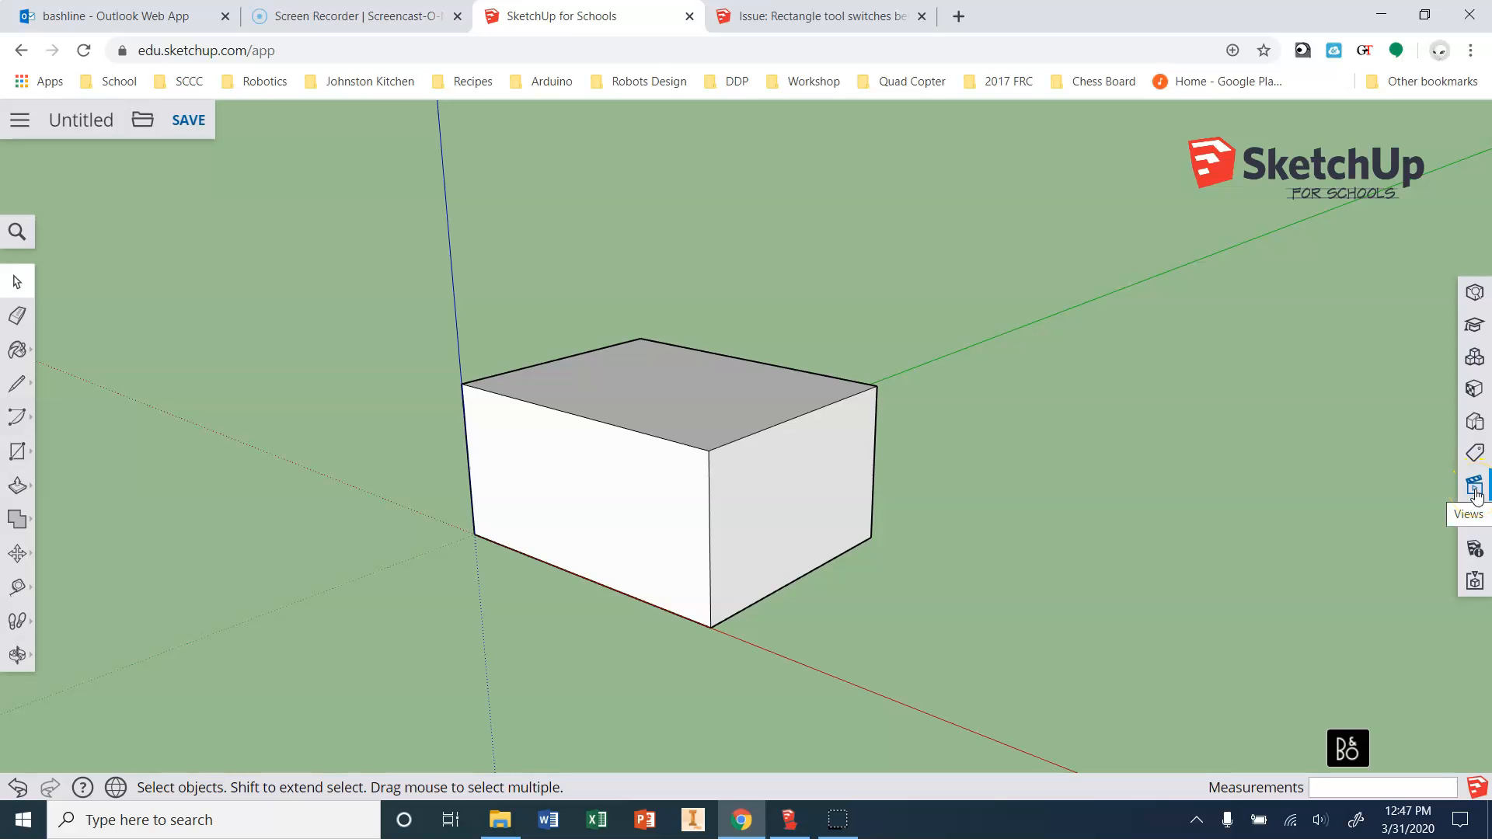
click(1476, 488)
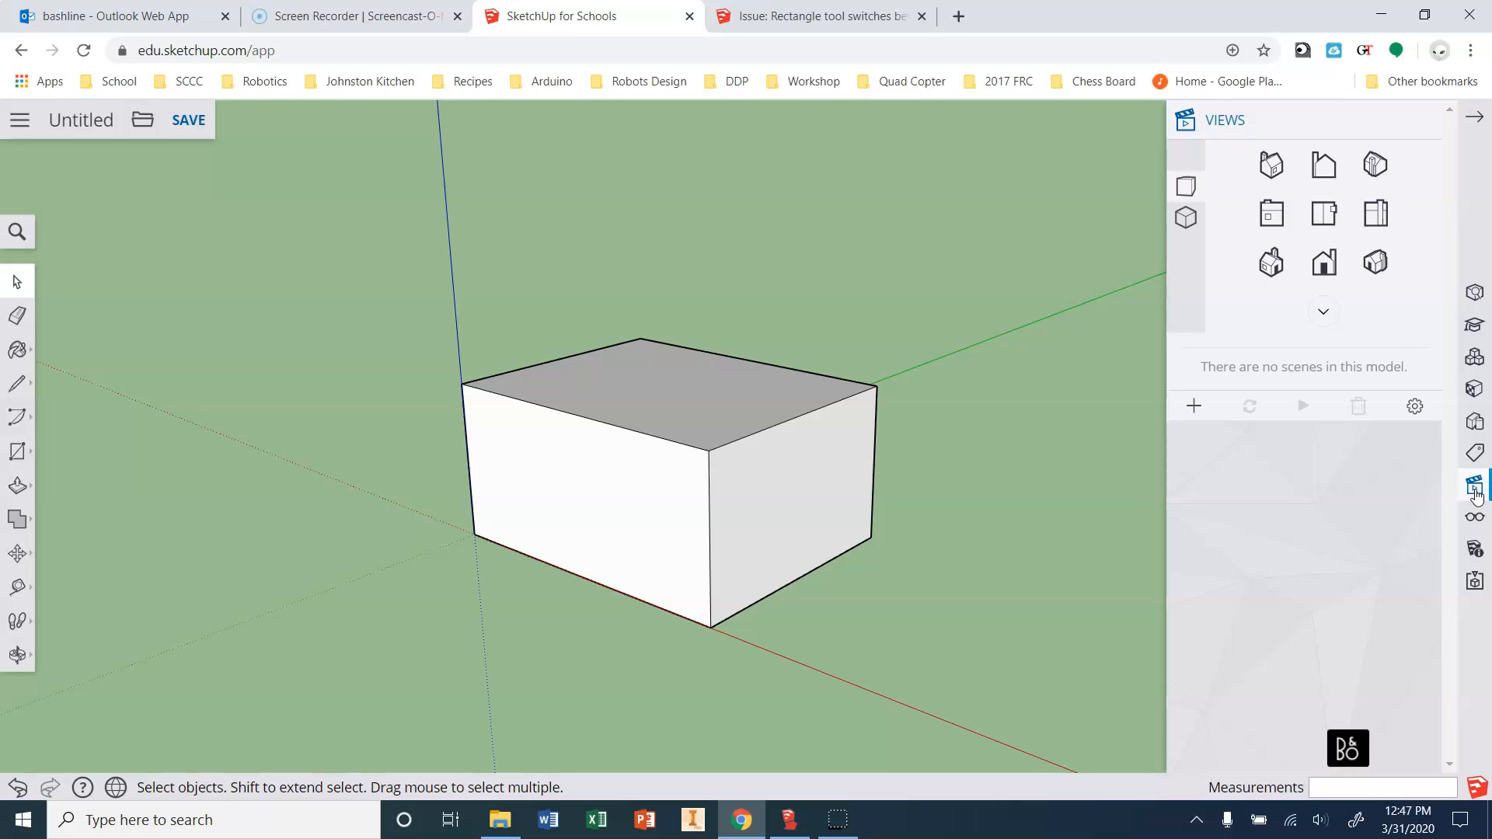
click(1185, 216)
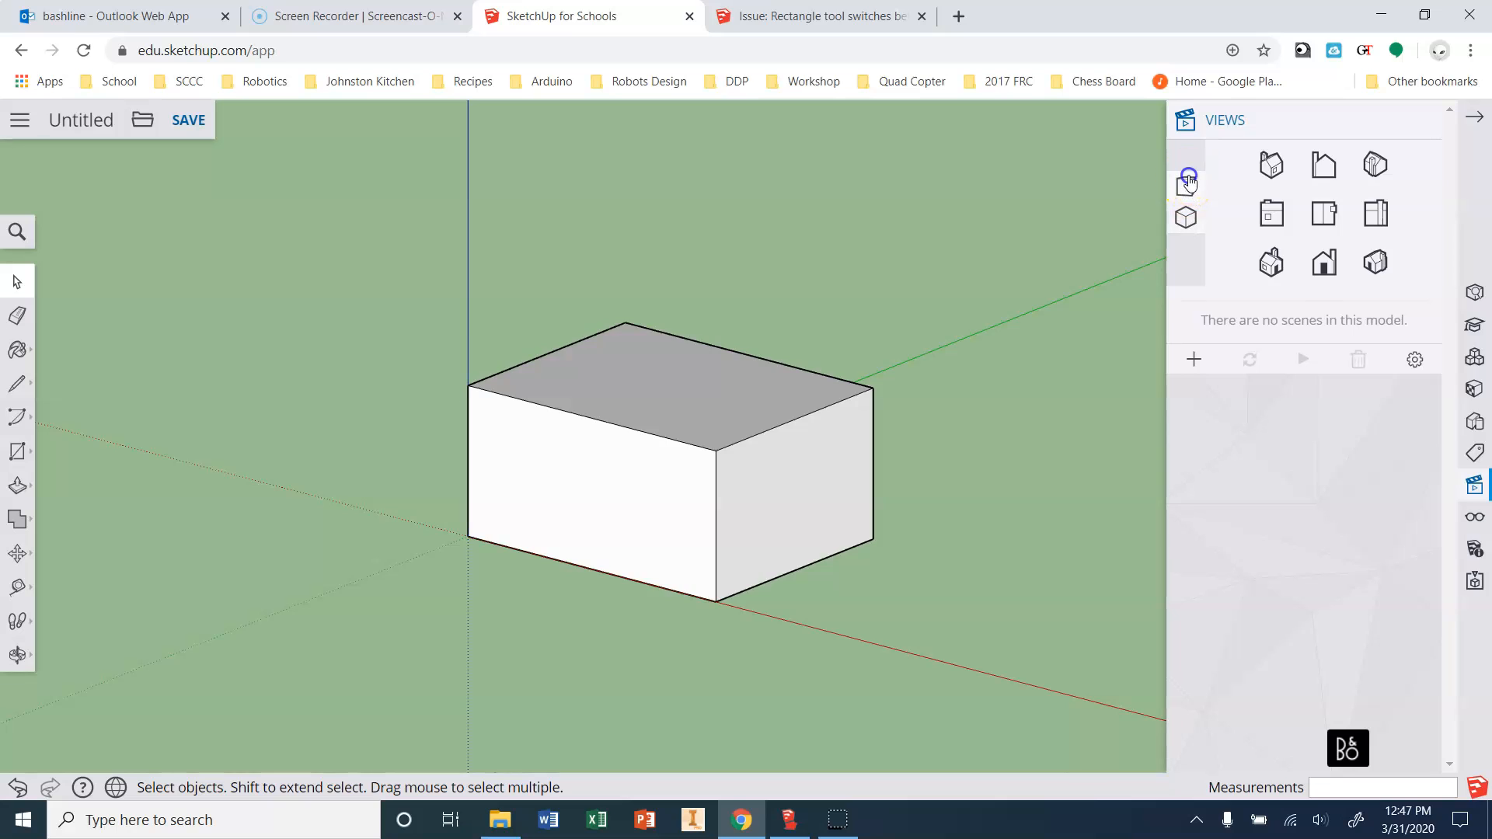
click(1192, 213)
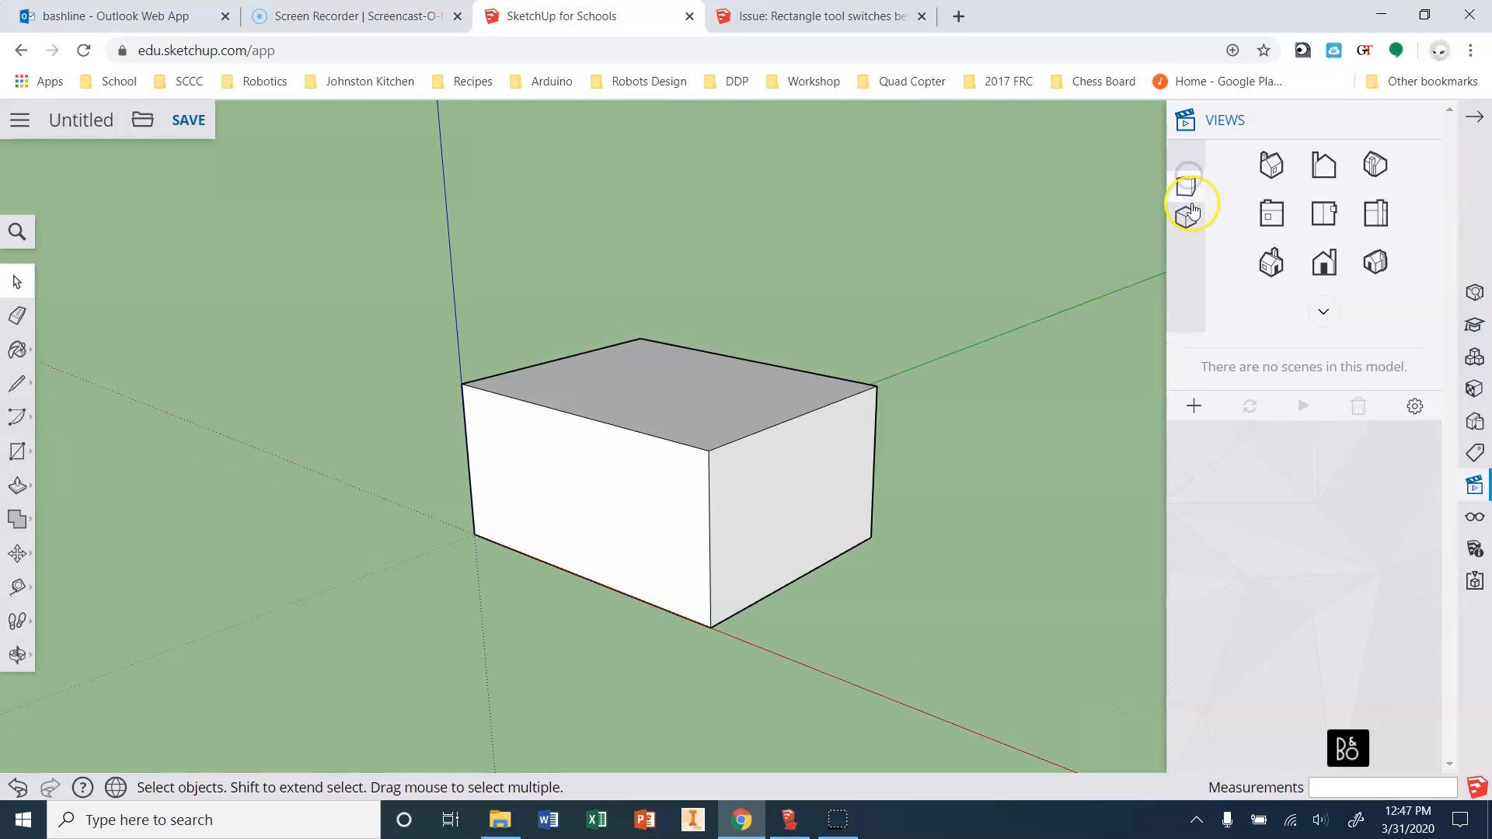
click(1335, 266)
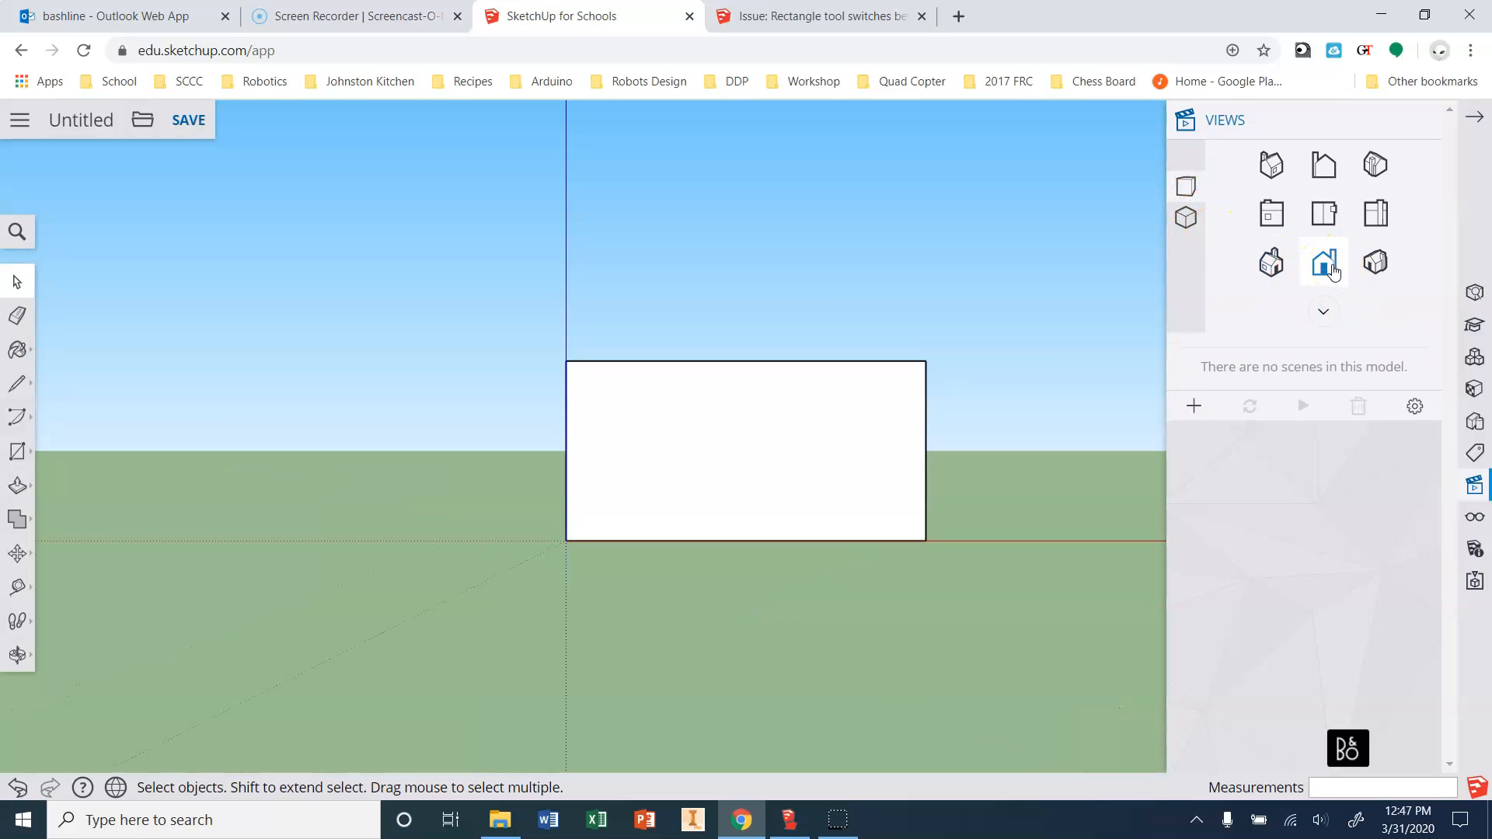
click(1272, 268)
click(1275, 222)
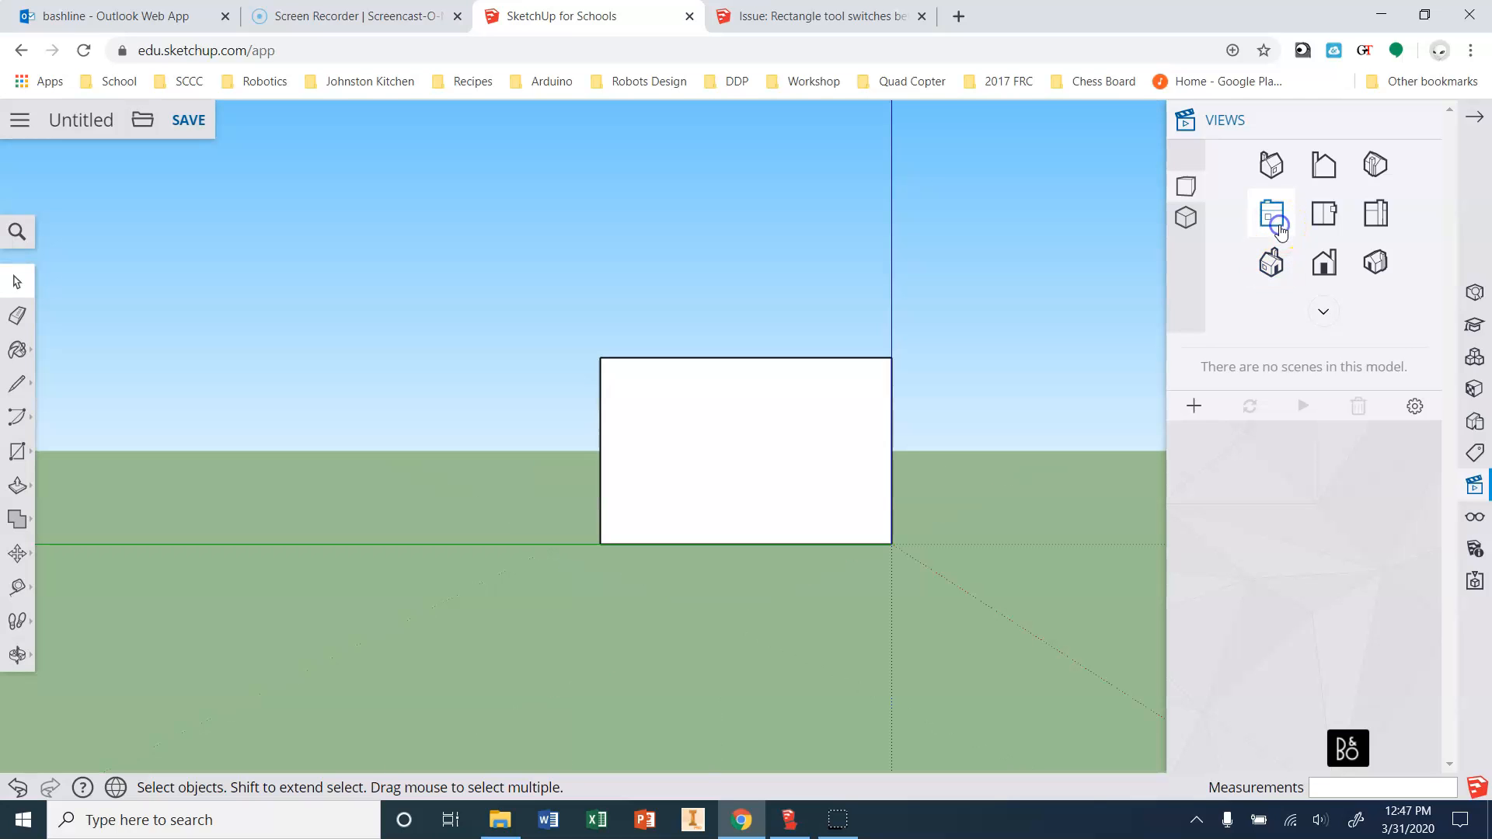
click(1324, 213)
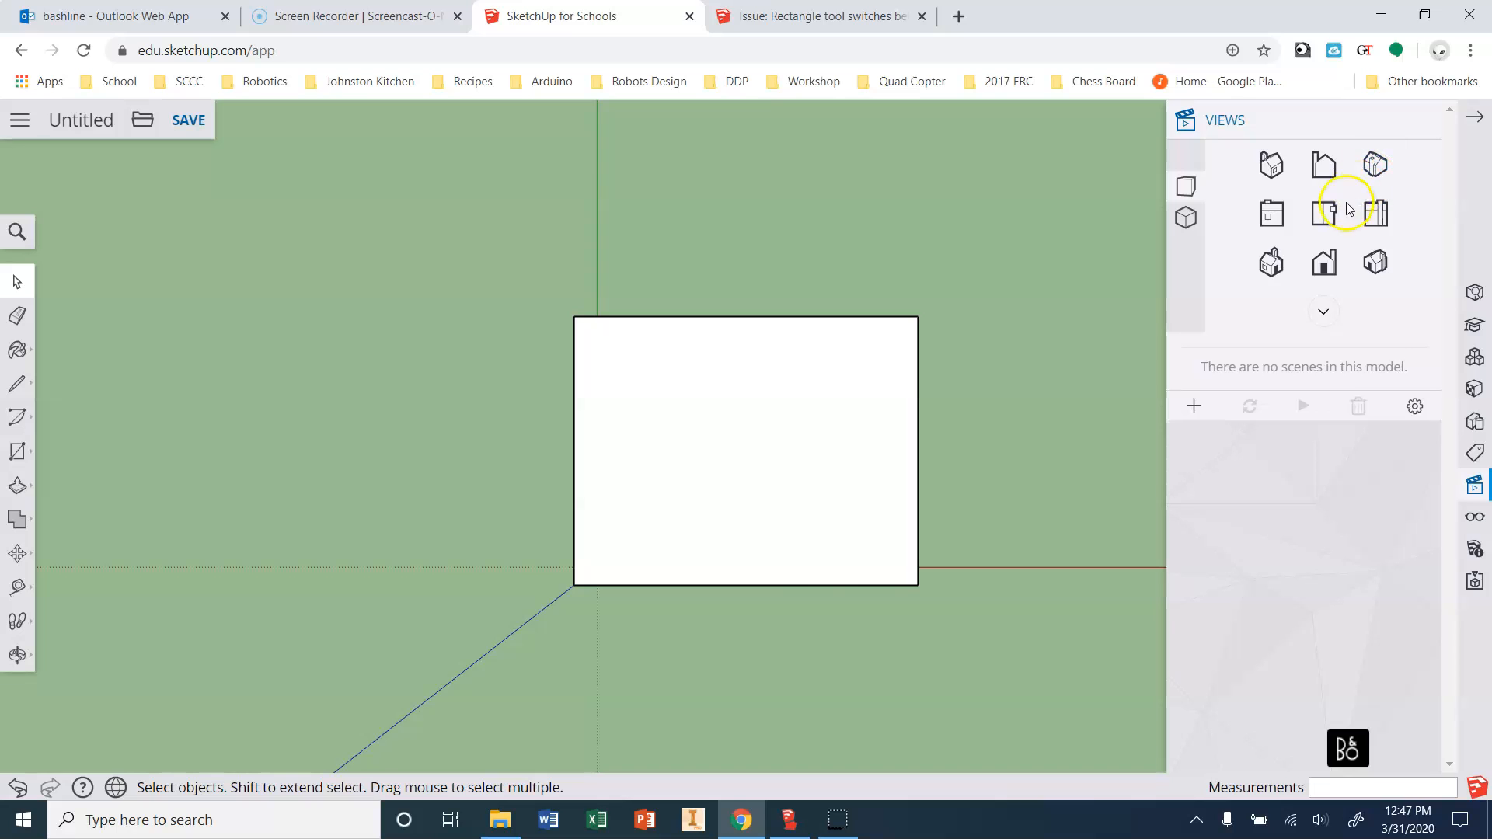
click(1370, 161)
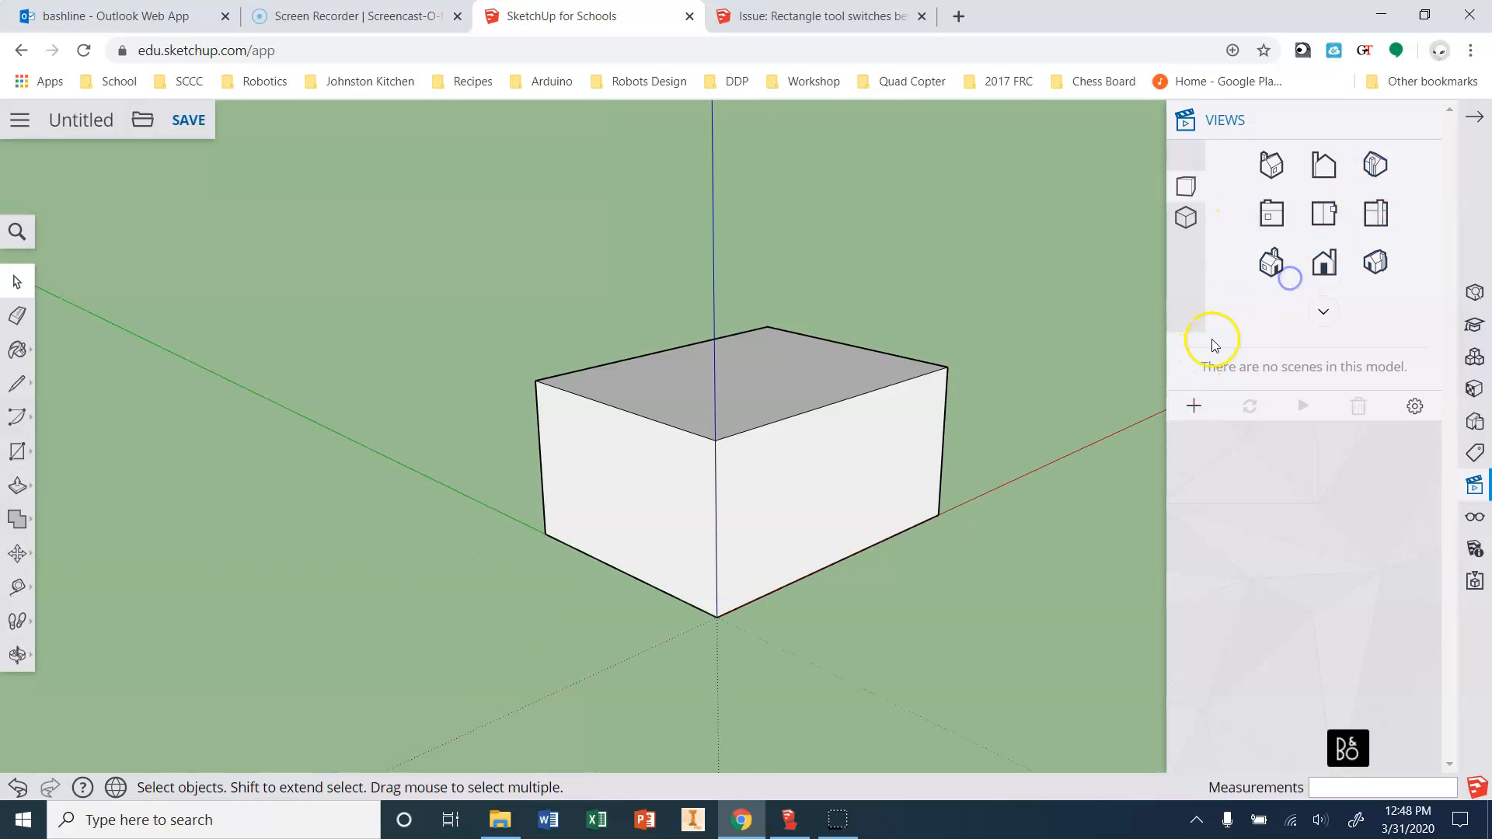
click(1376, 263)
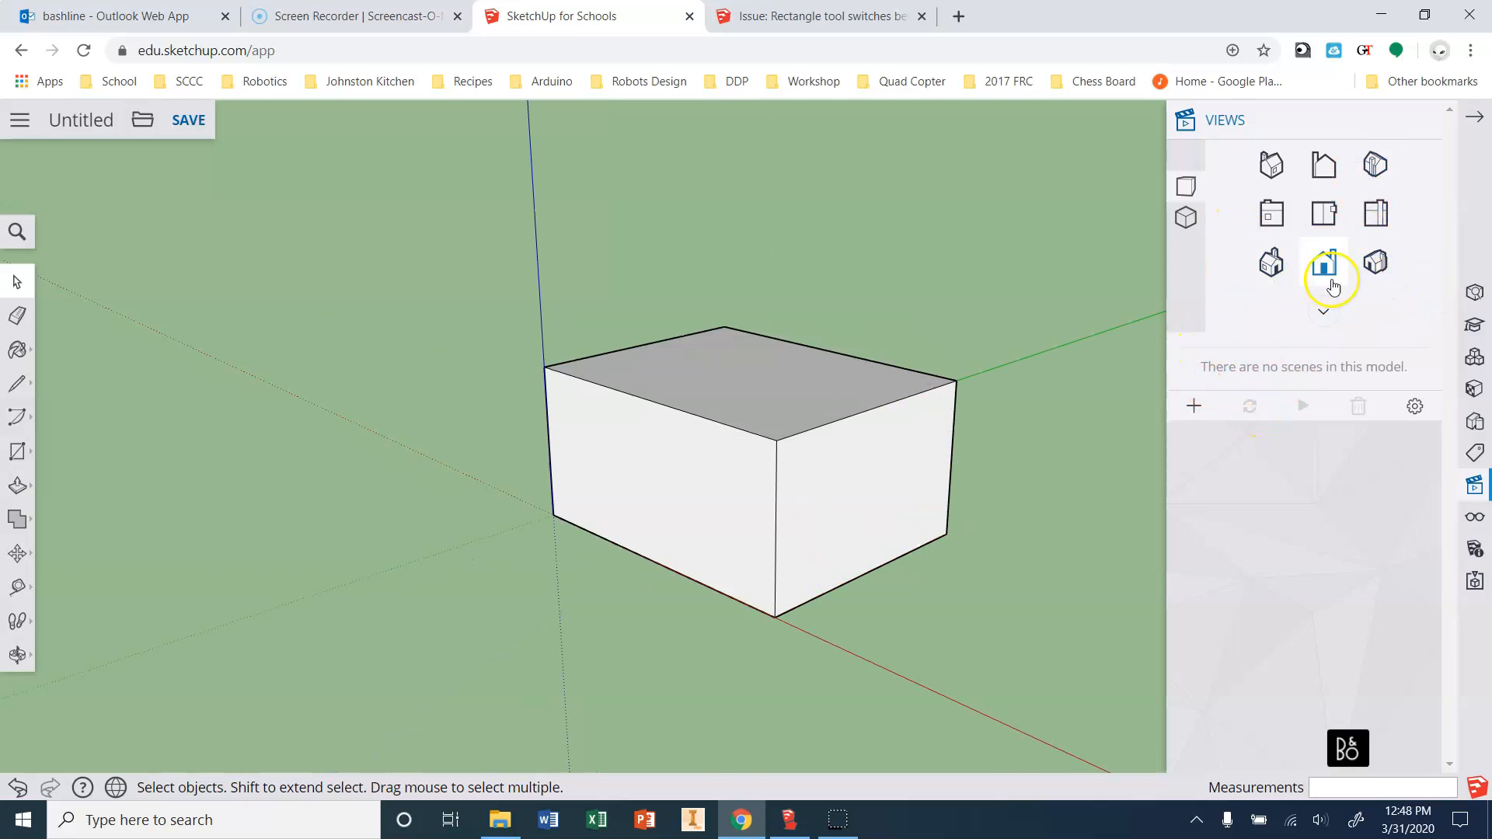
click(1270, 221)
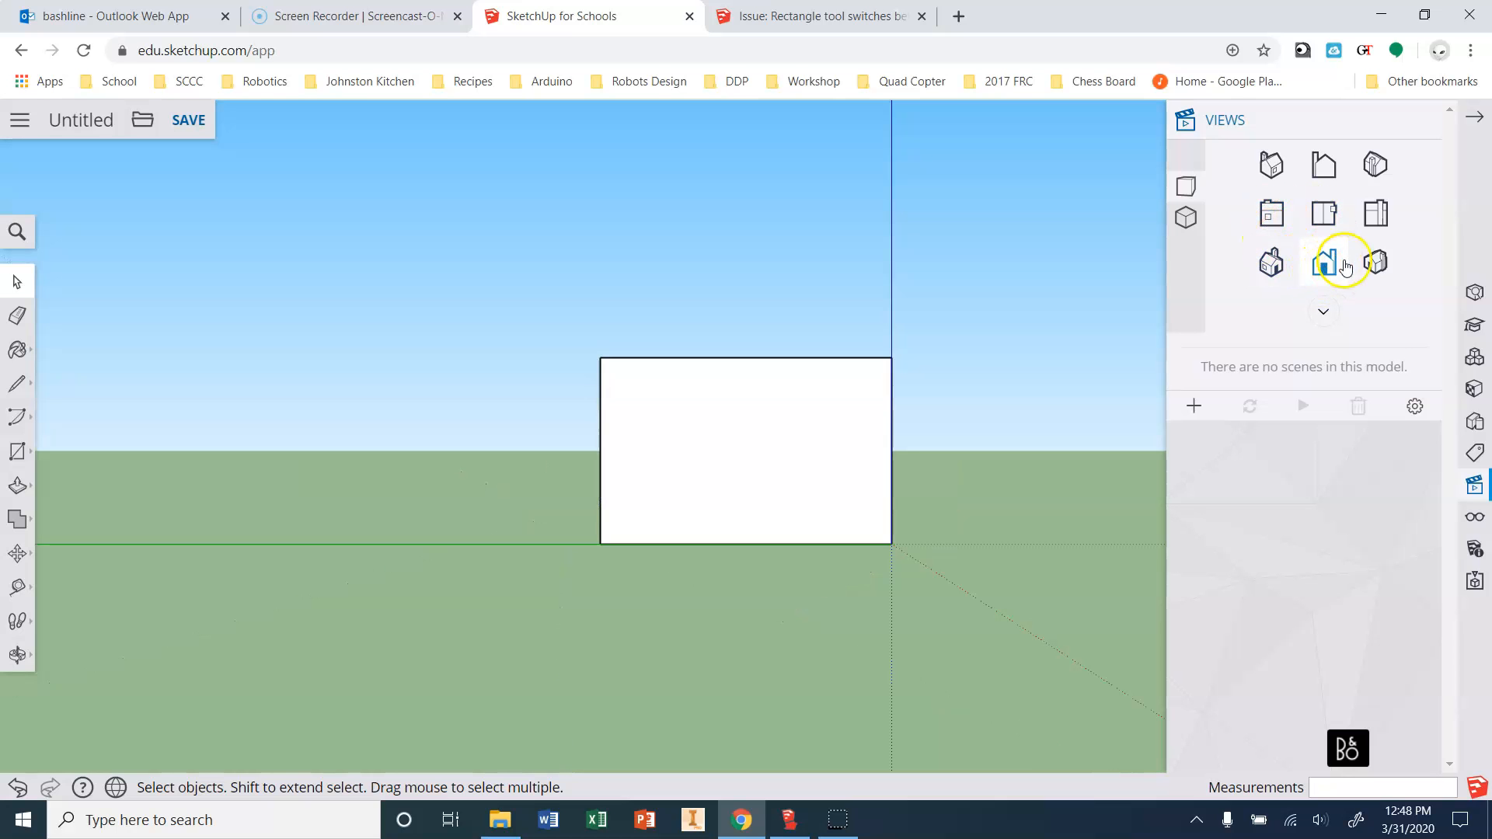
click(1376, 262)
scroll(814, 552, up, 3)
key(m)
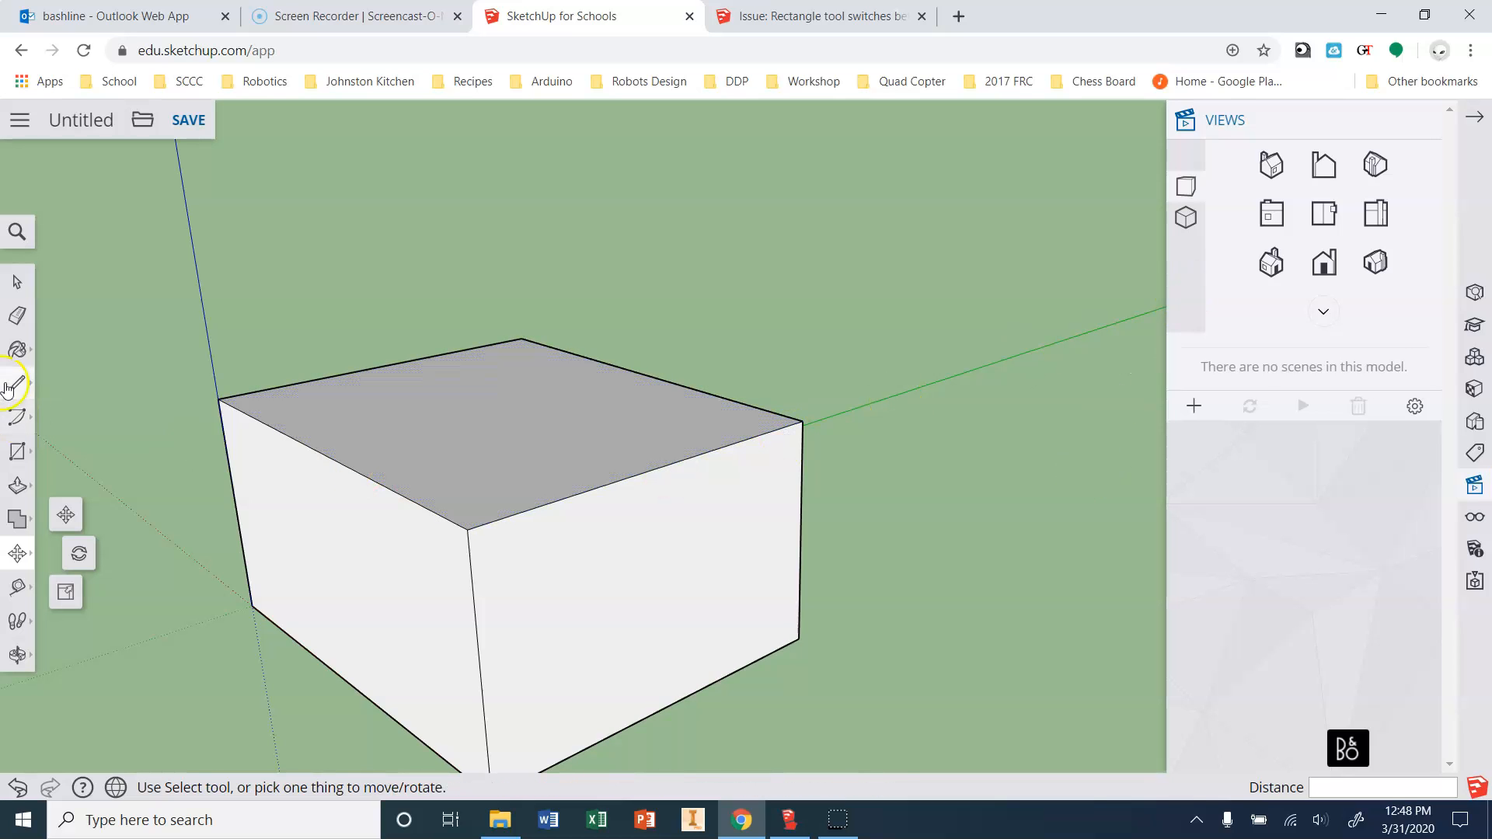
click(9, 384)
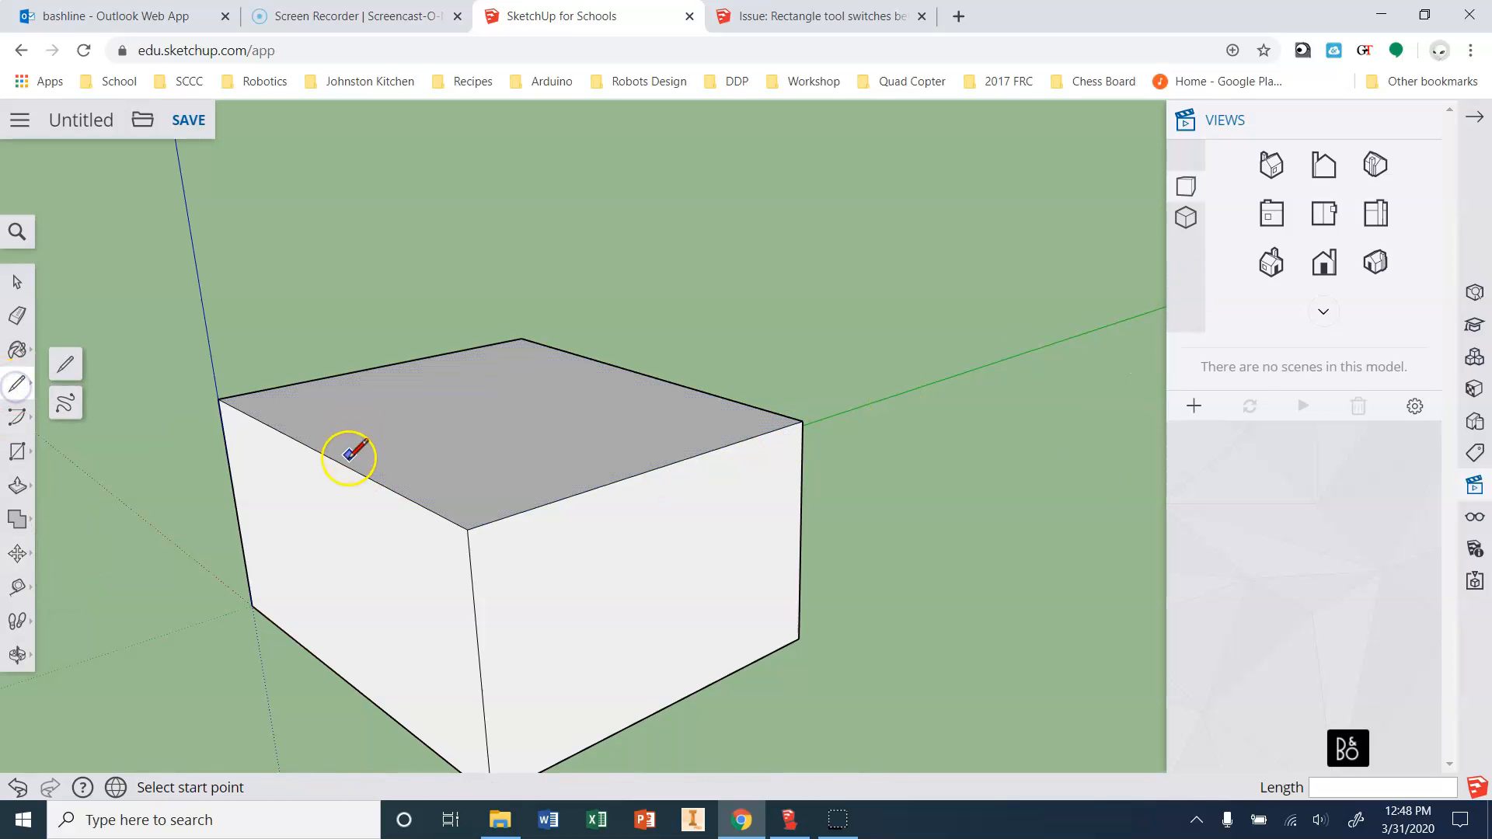
click(322, 453)
click(643, 376)
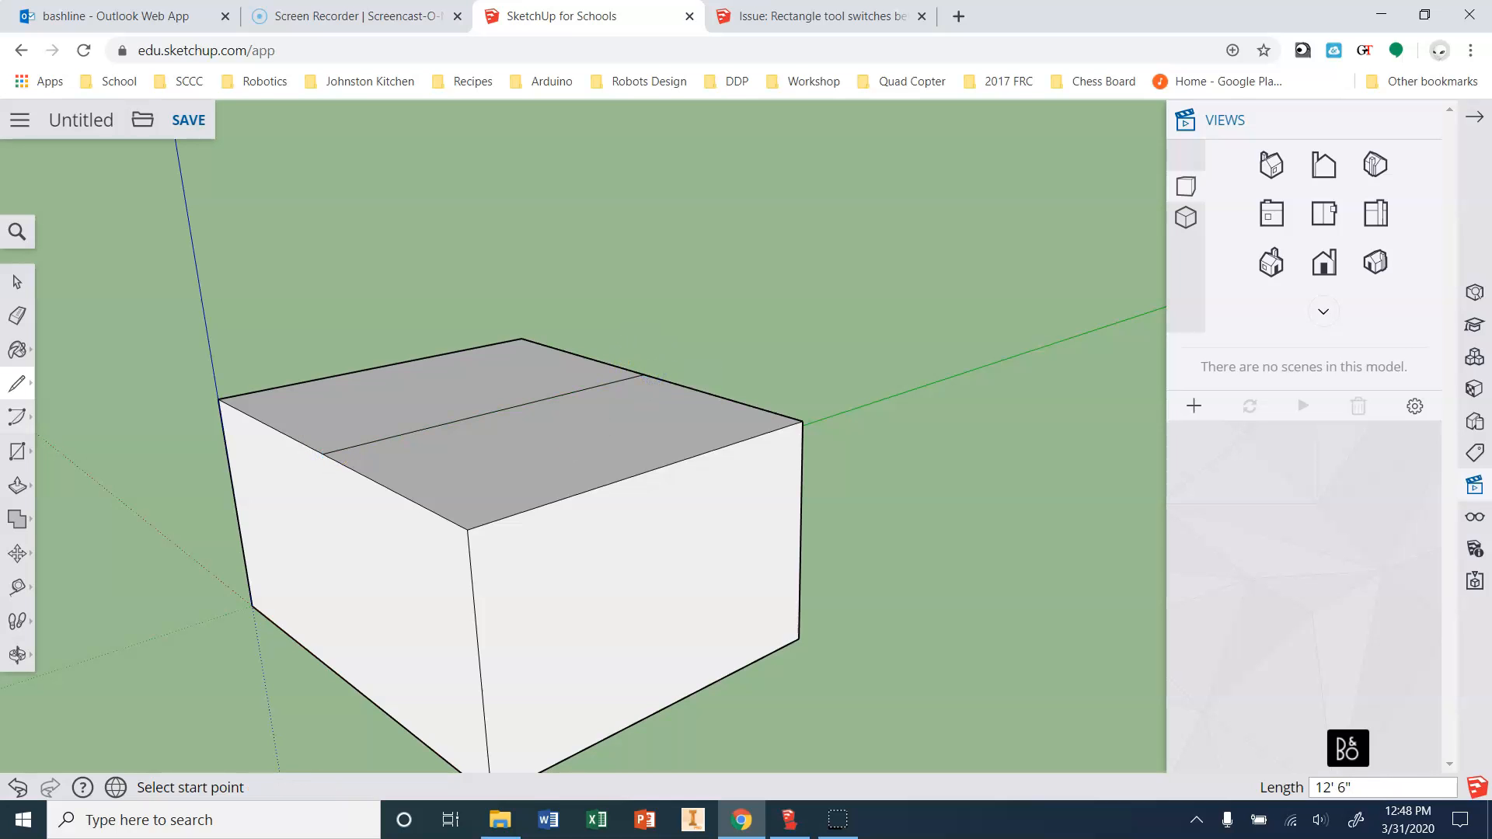
click(17, 554)
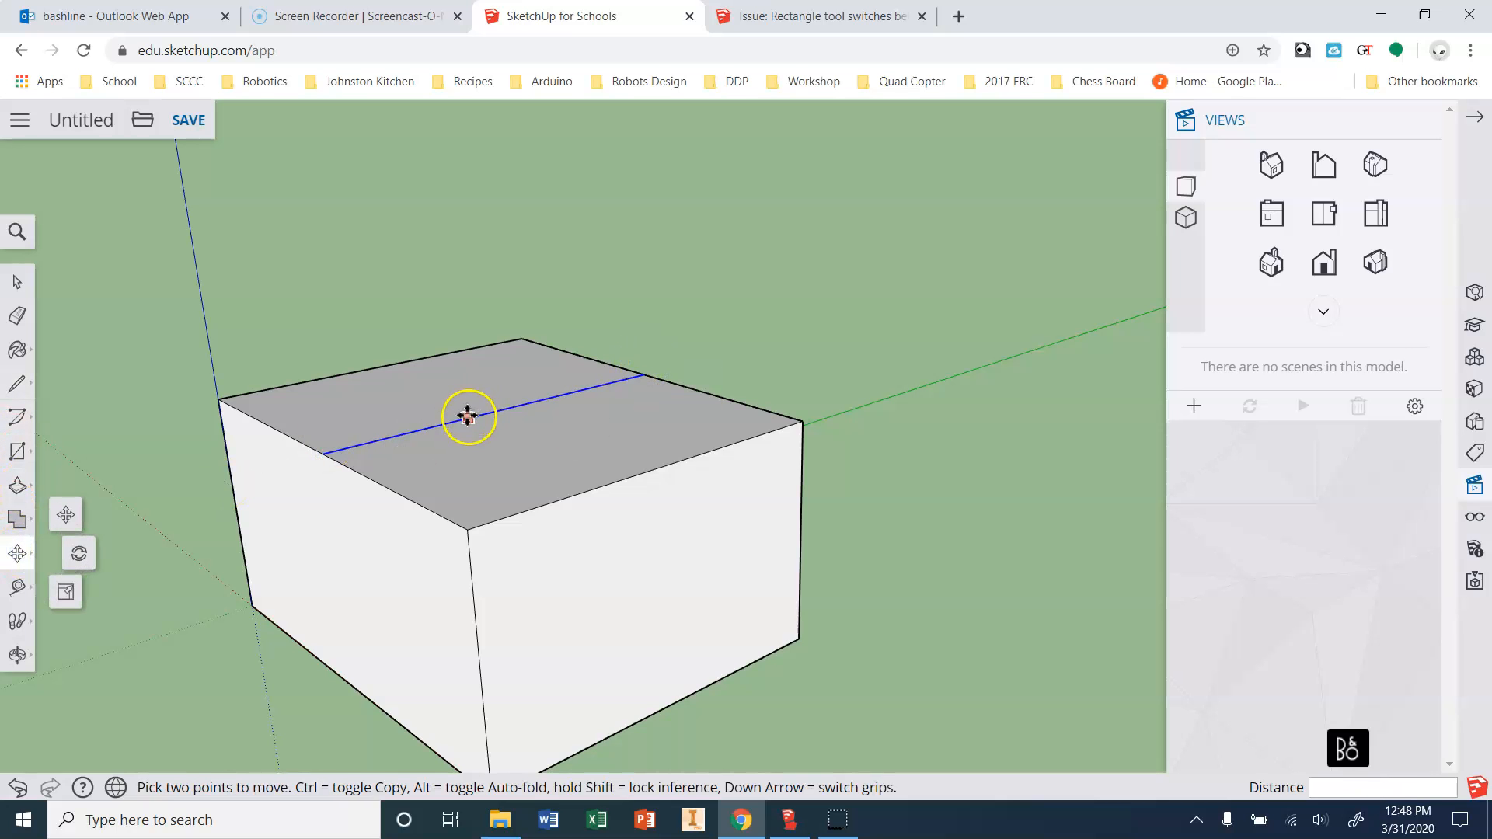
click(468, 418)
click(454, 258)
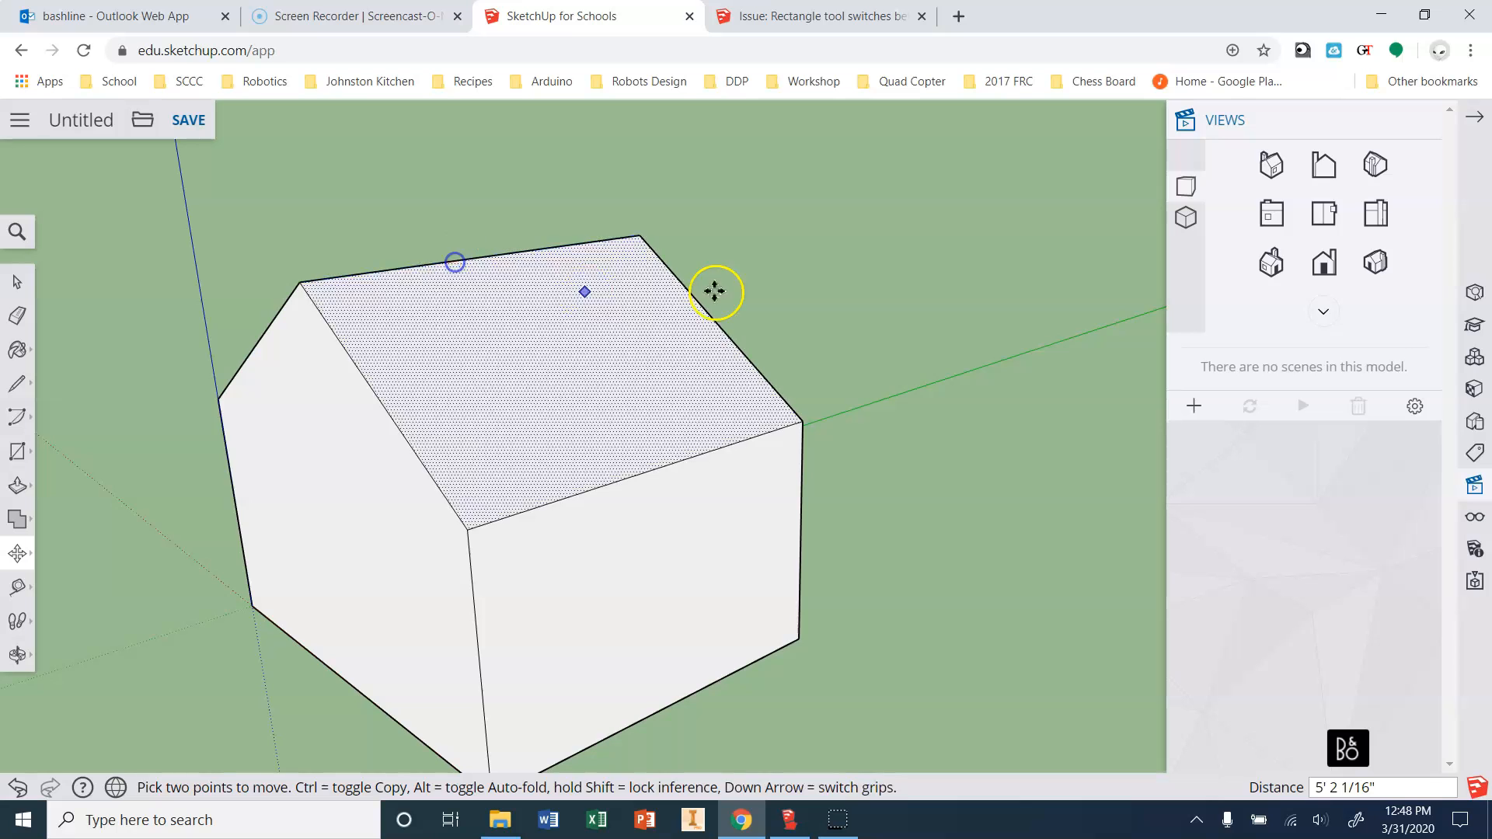
click(1326, 272)
click(1374, 263)
key(ctrl+z)
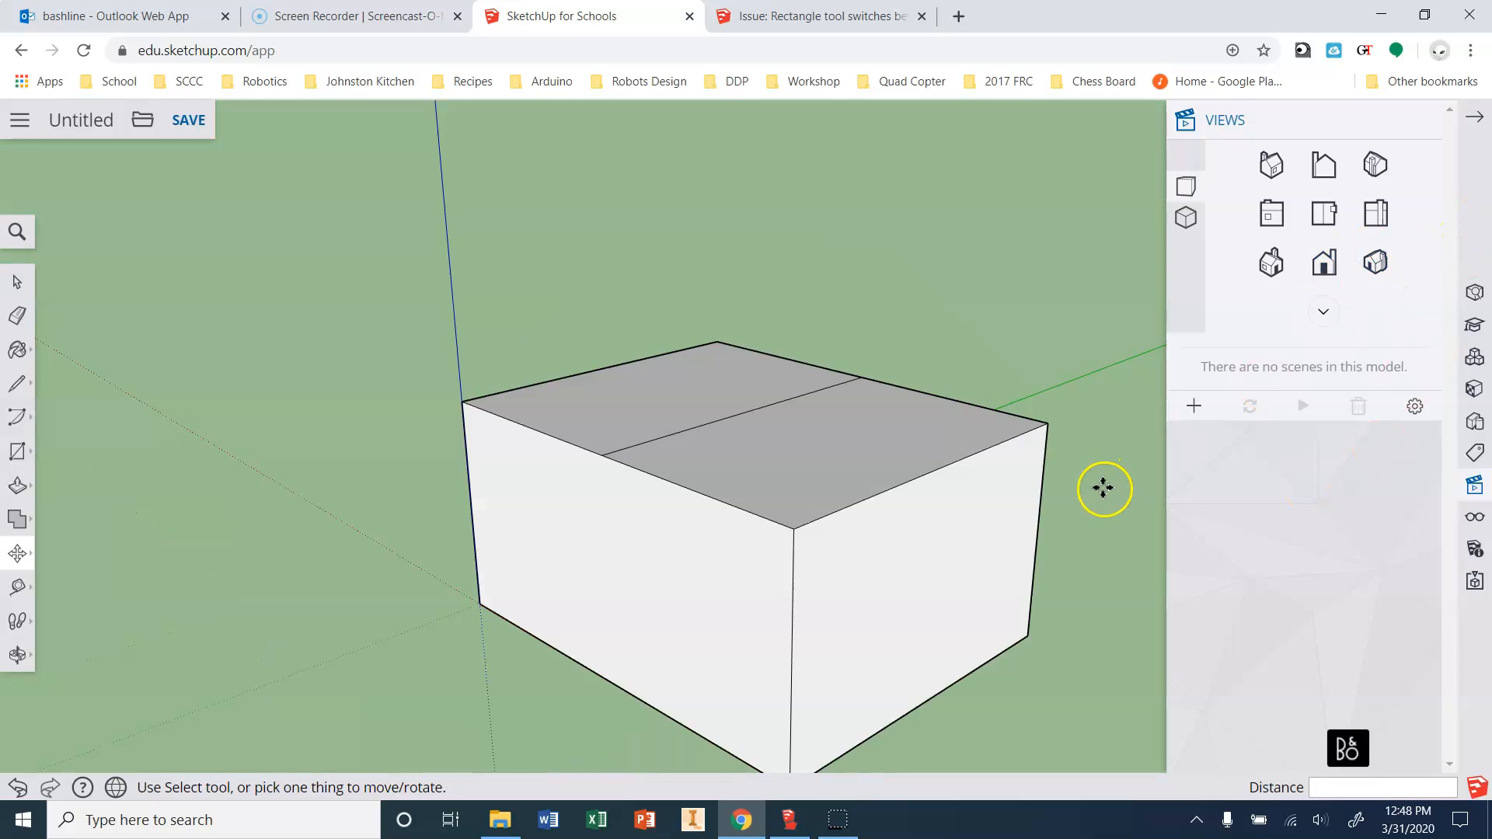
key(m)
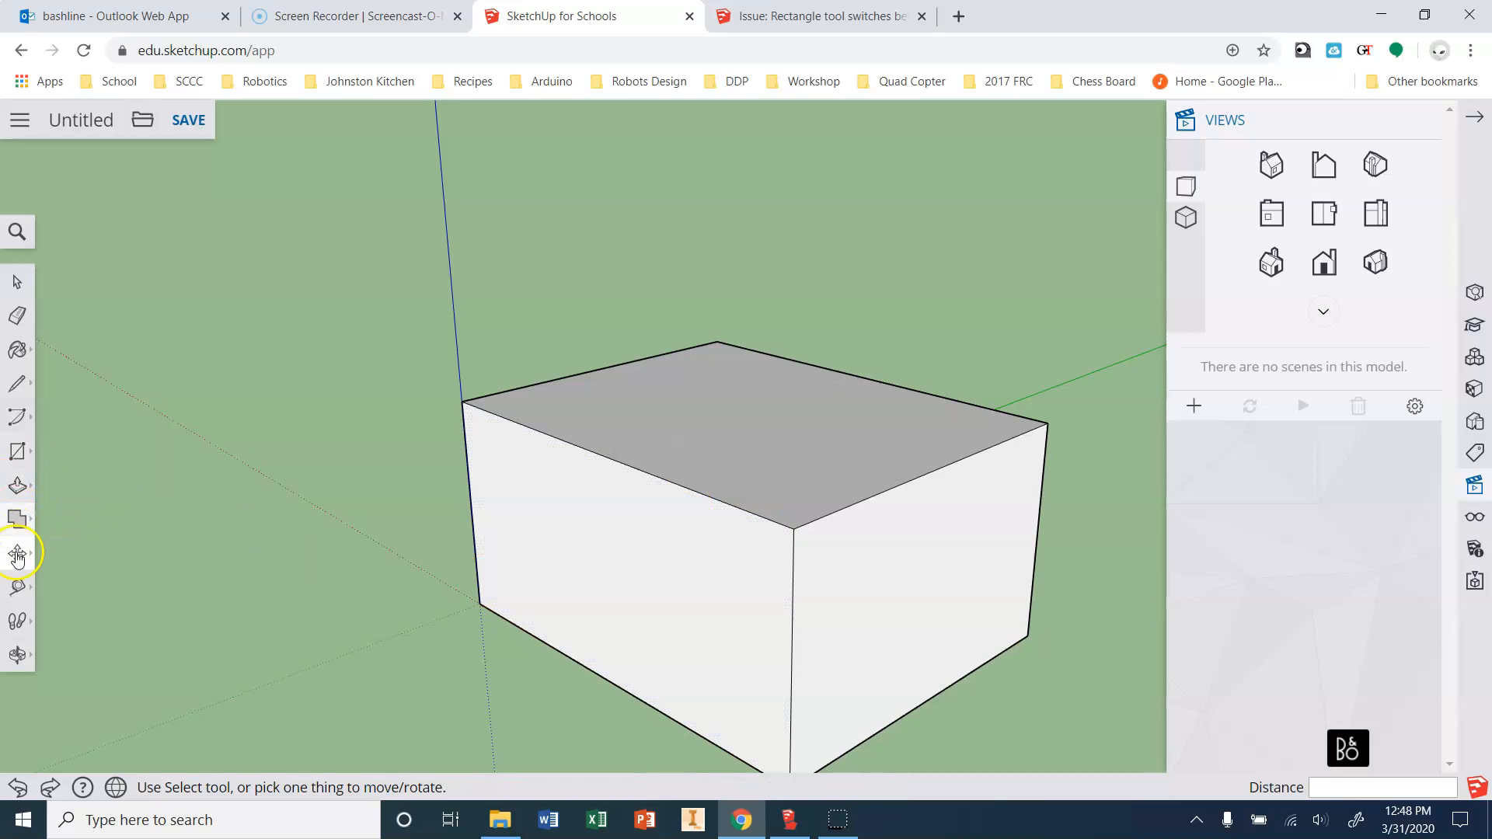
Move the box's top front edge up 4' so the top slopes toward the back.
click(17, 553)
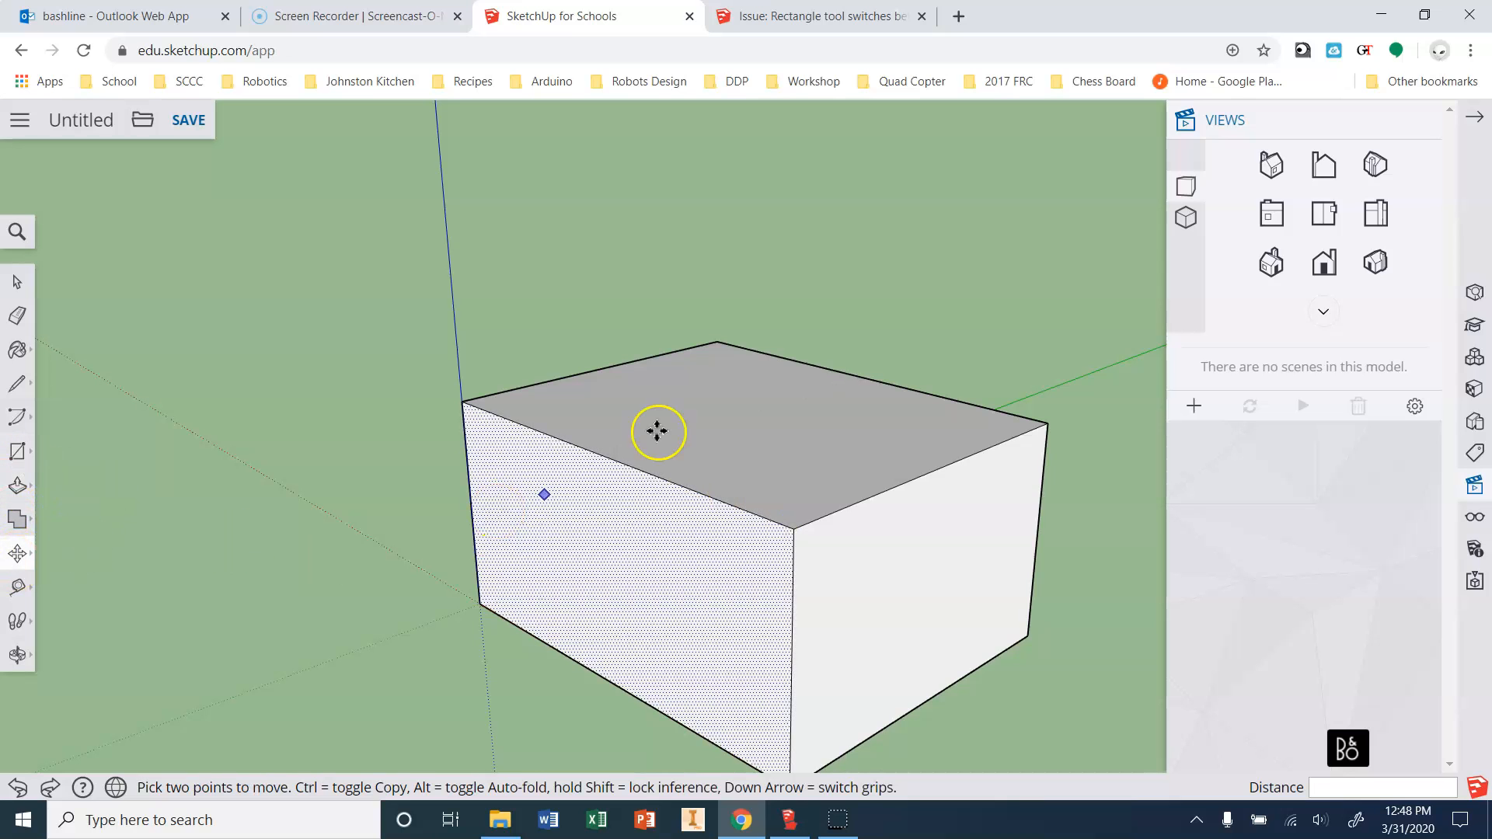
click(626, 465)
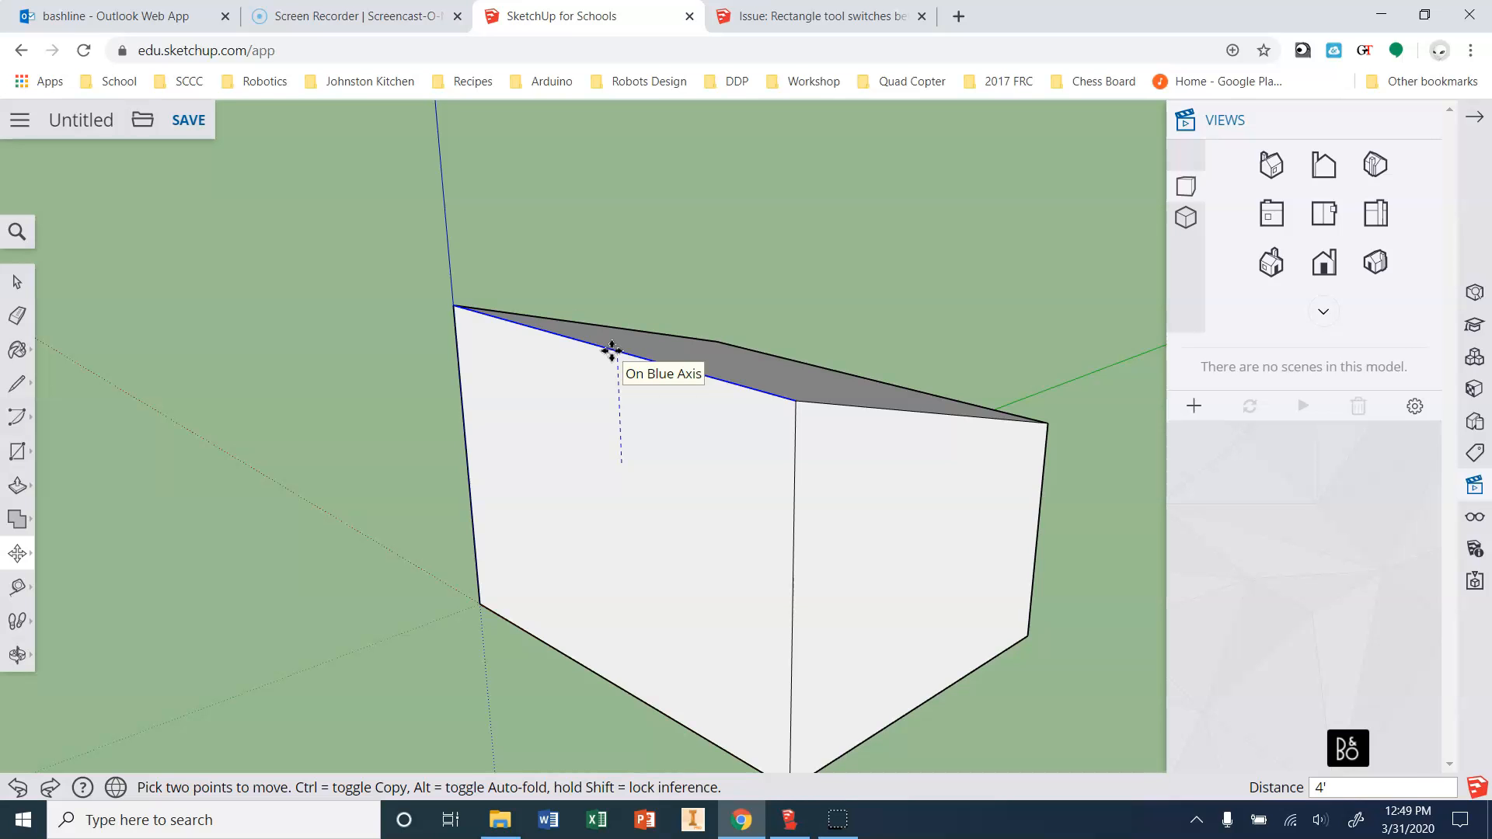
click(493, 334)
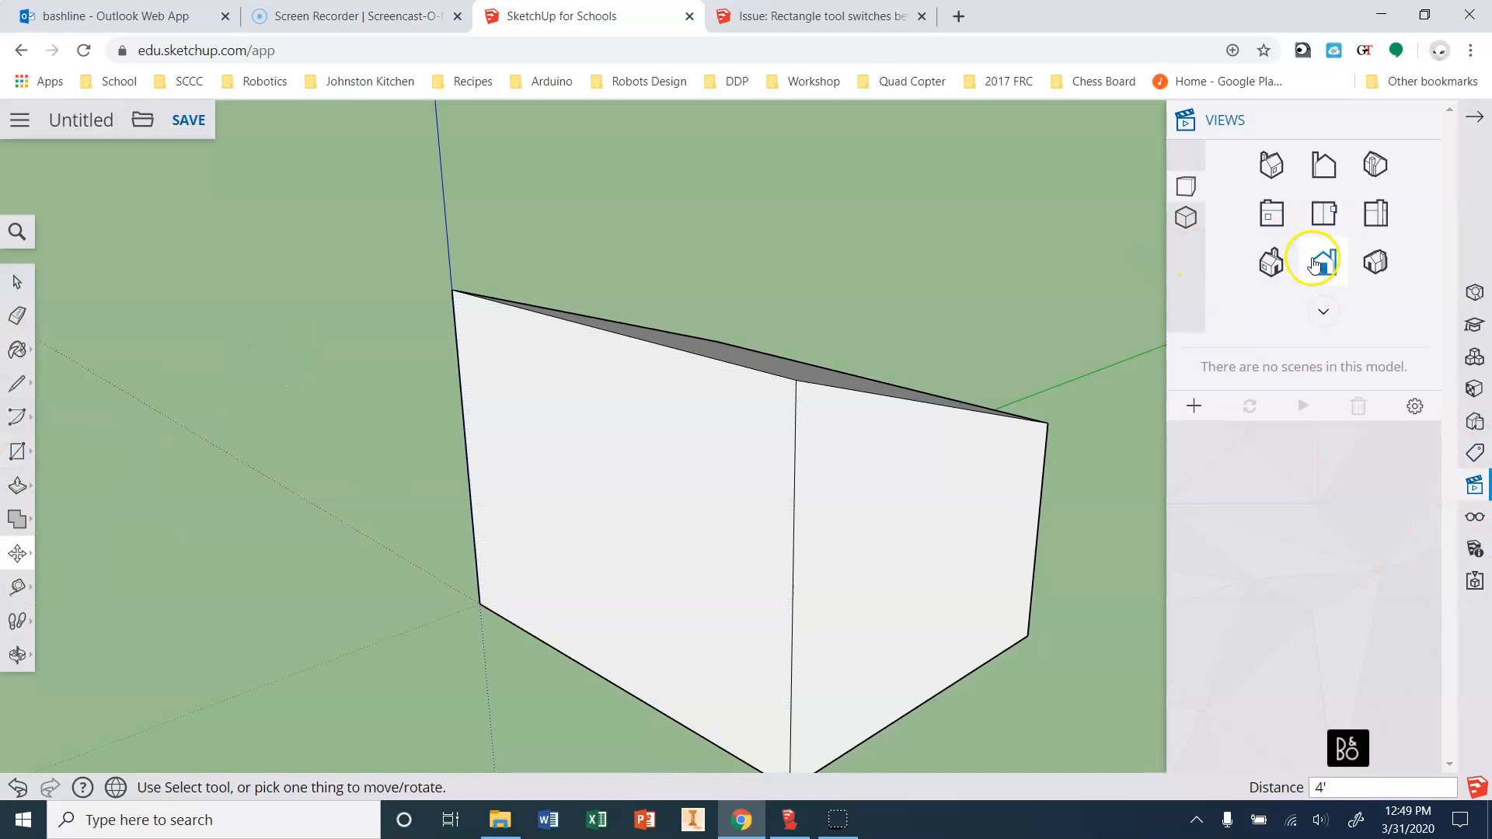
Extend the wall's sloped top edge 1.5' past the left corner and draw a 1' vertical up.
click(1375, 263)
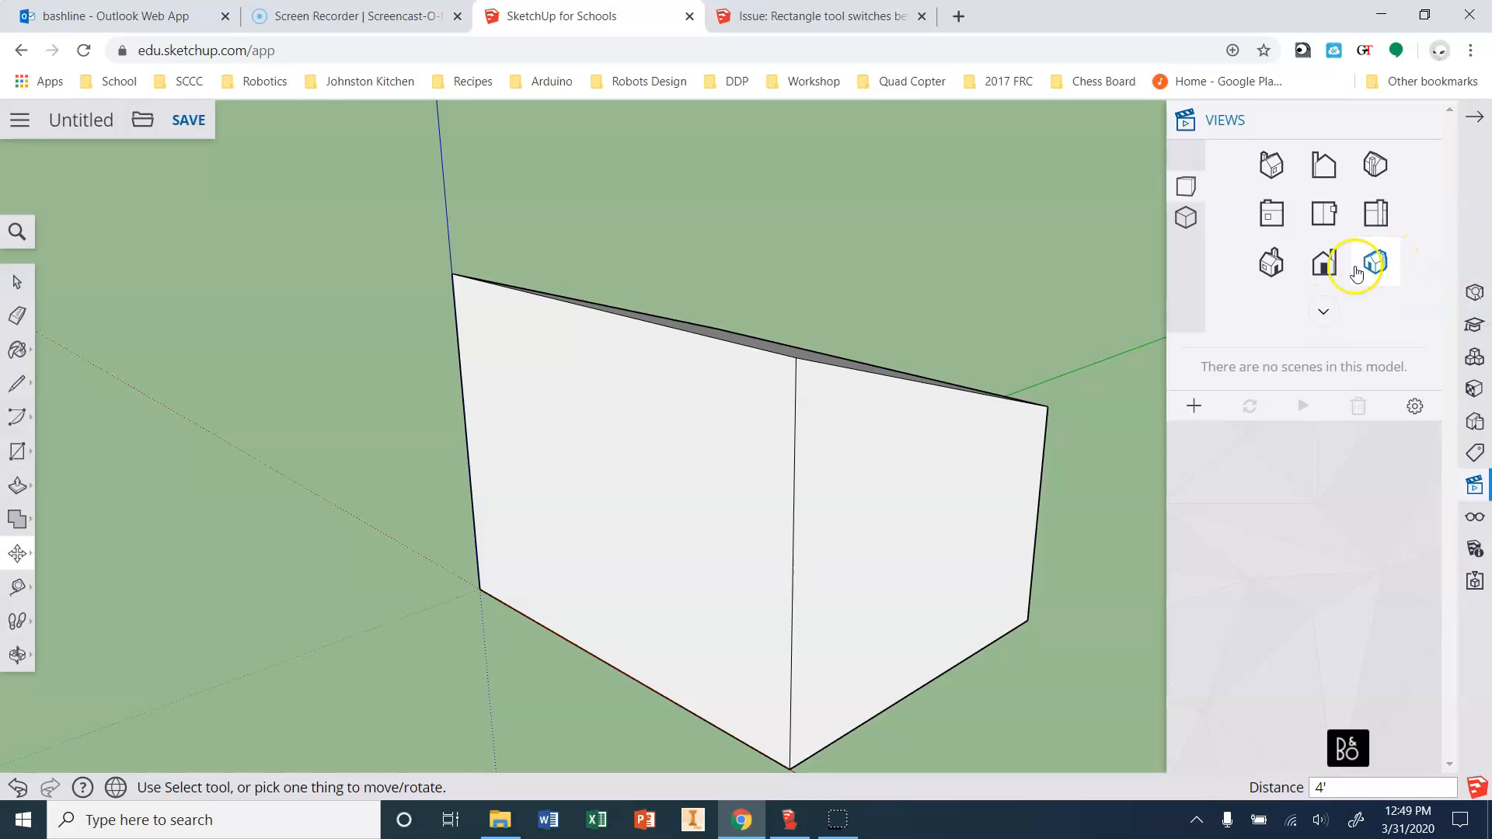
click(1324, 262)
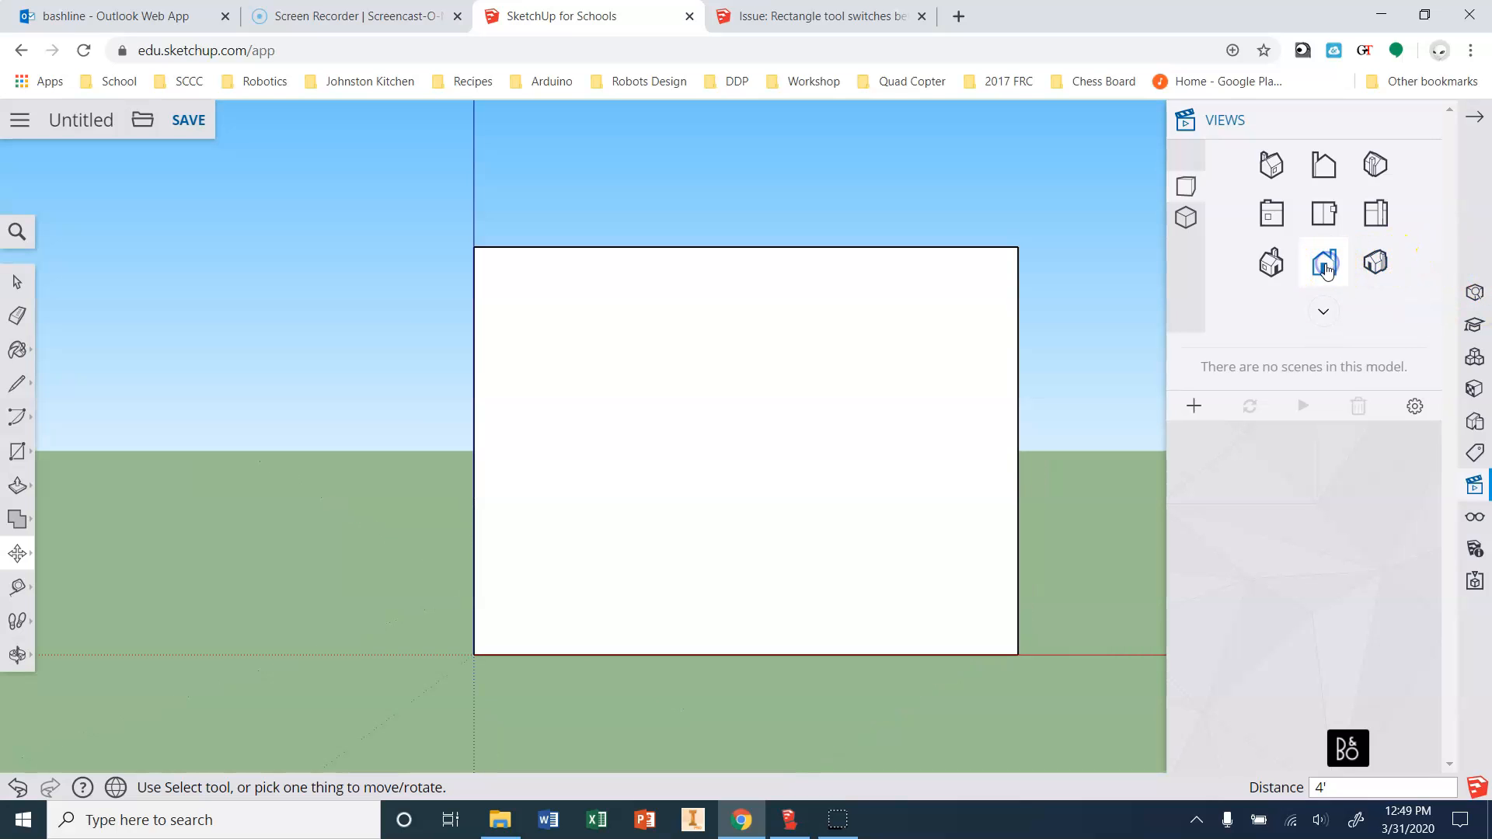
click(1369, 224)
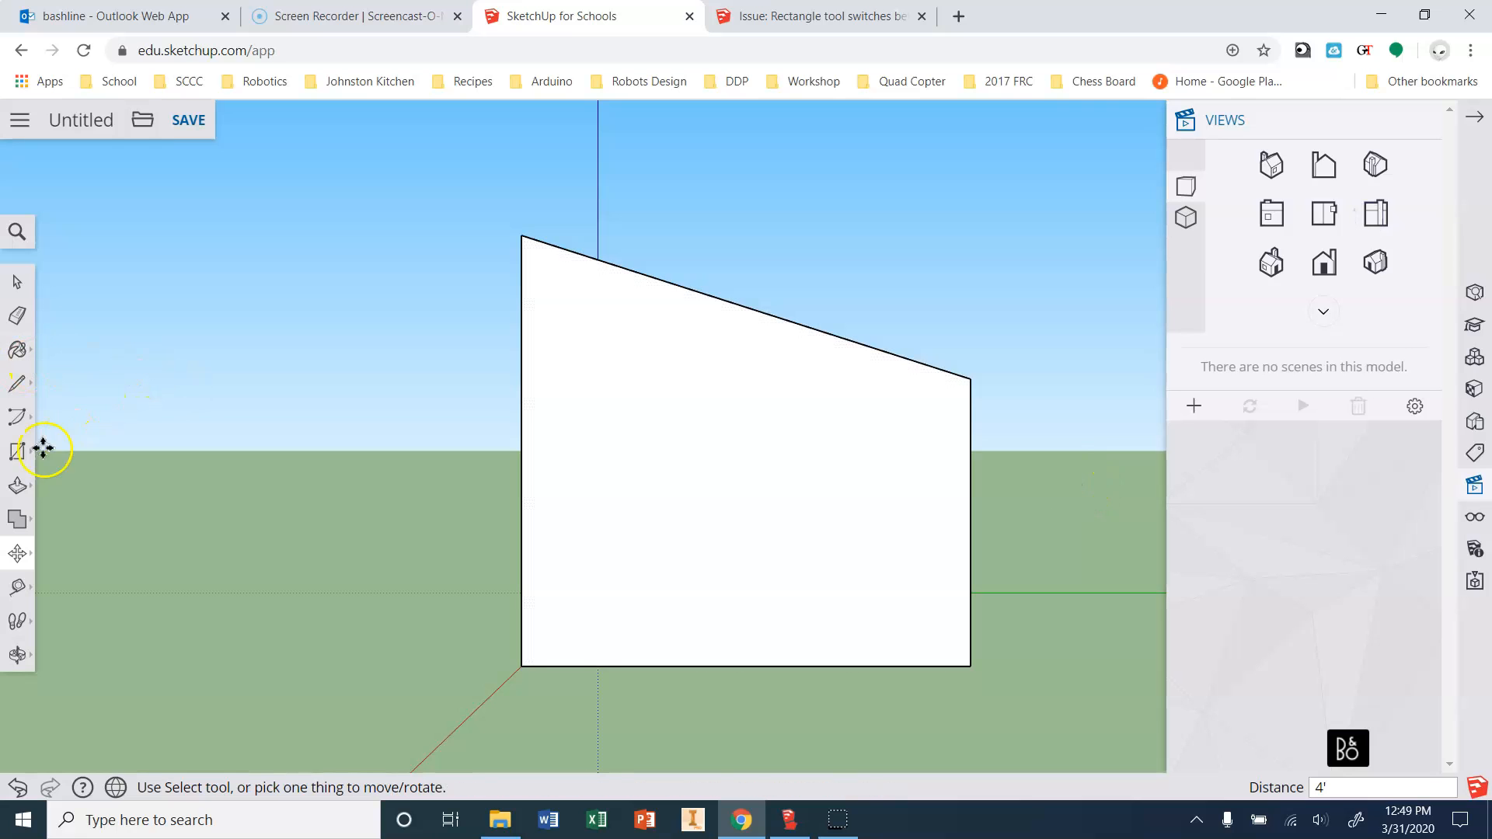
click(21, 389)
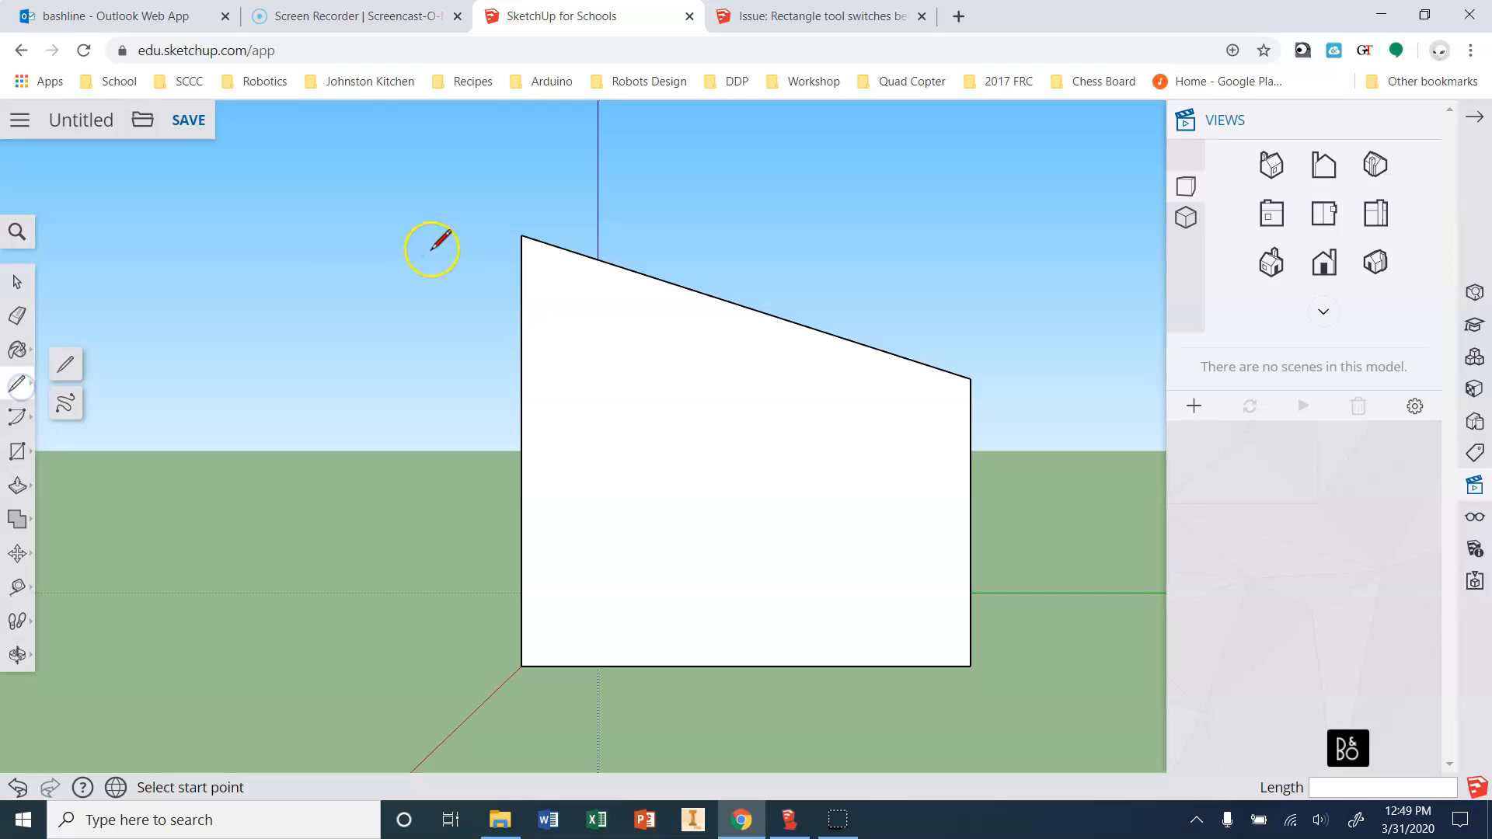
click(521, 235)
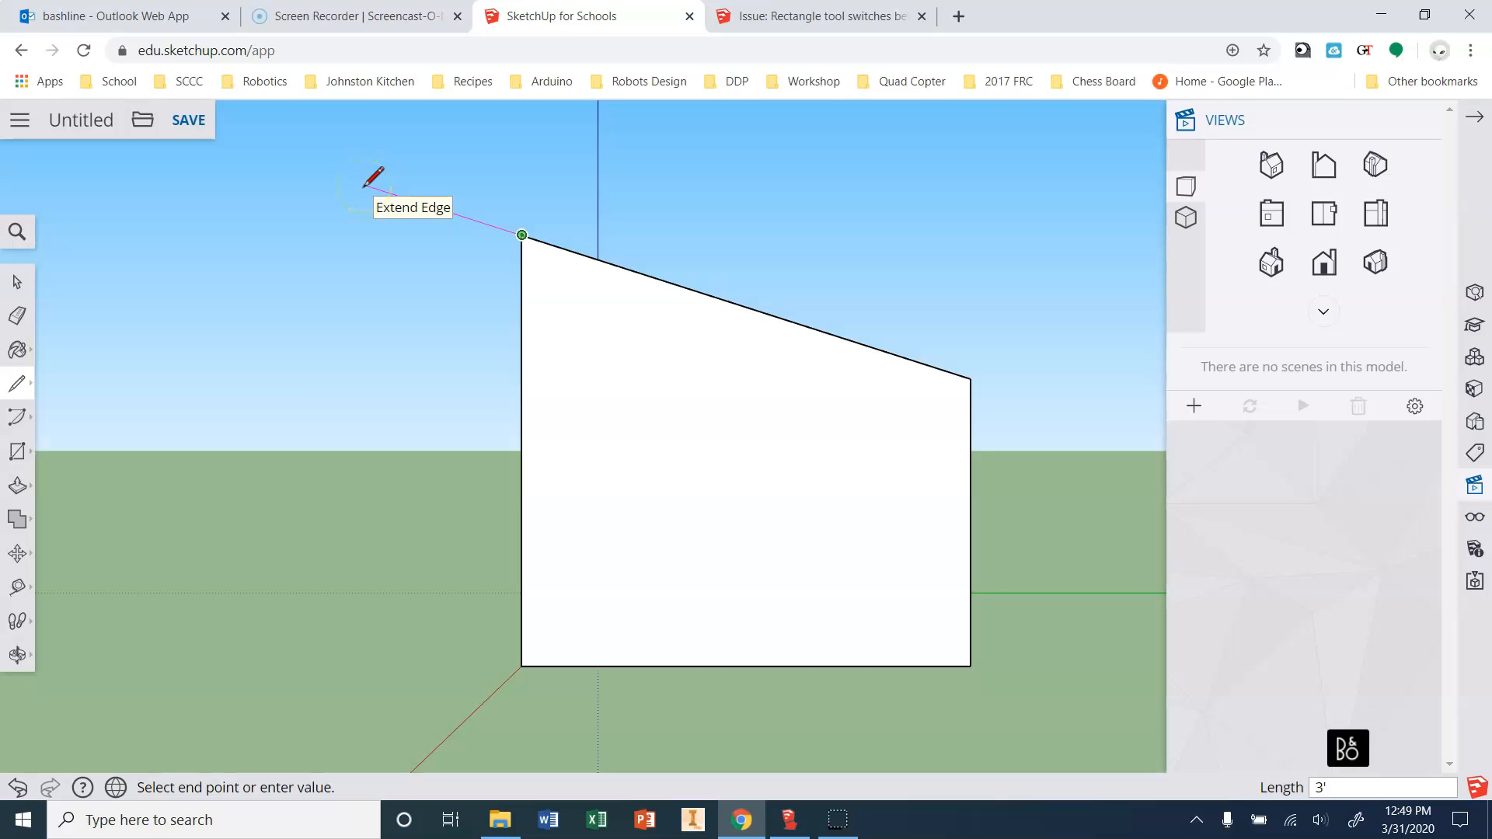
click(418, 201)
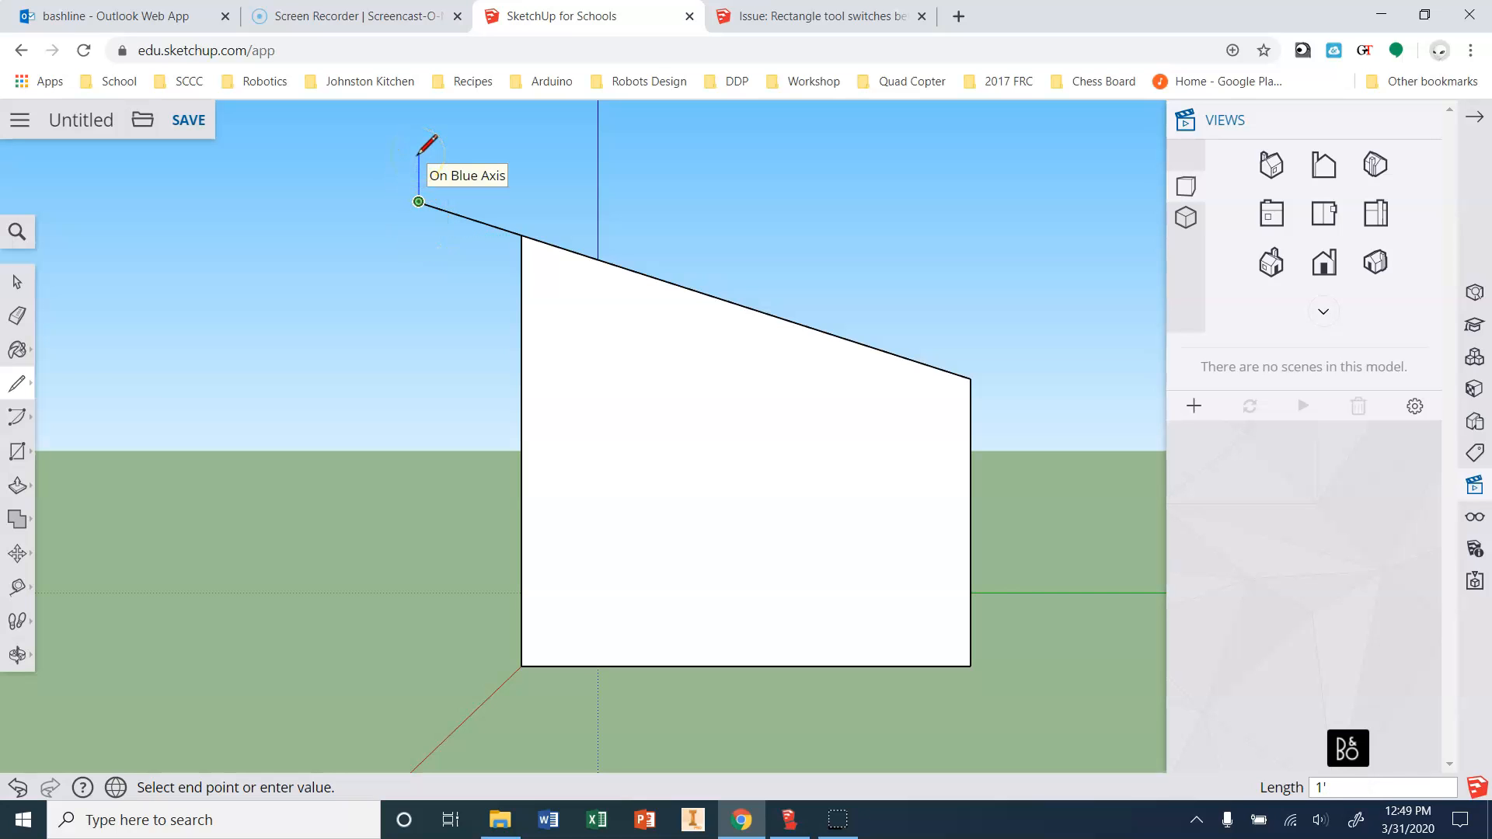
click(419, 165)
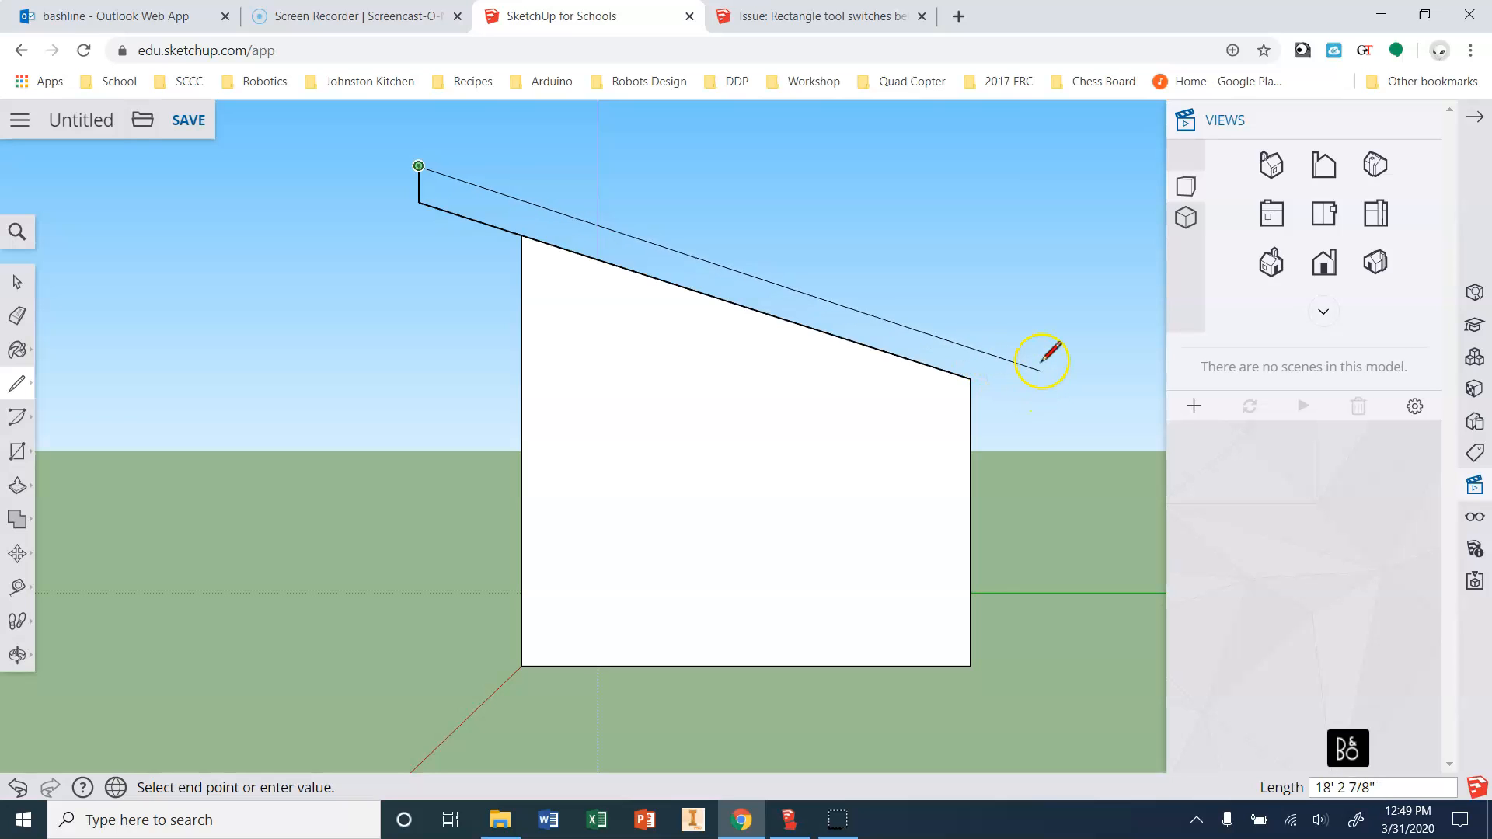
key(Escape)
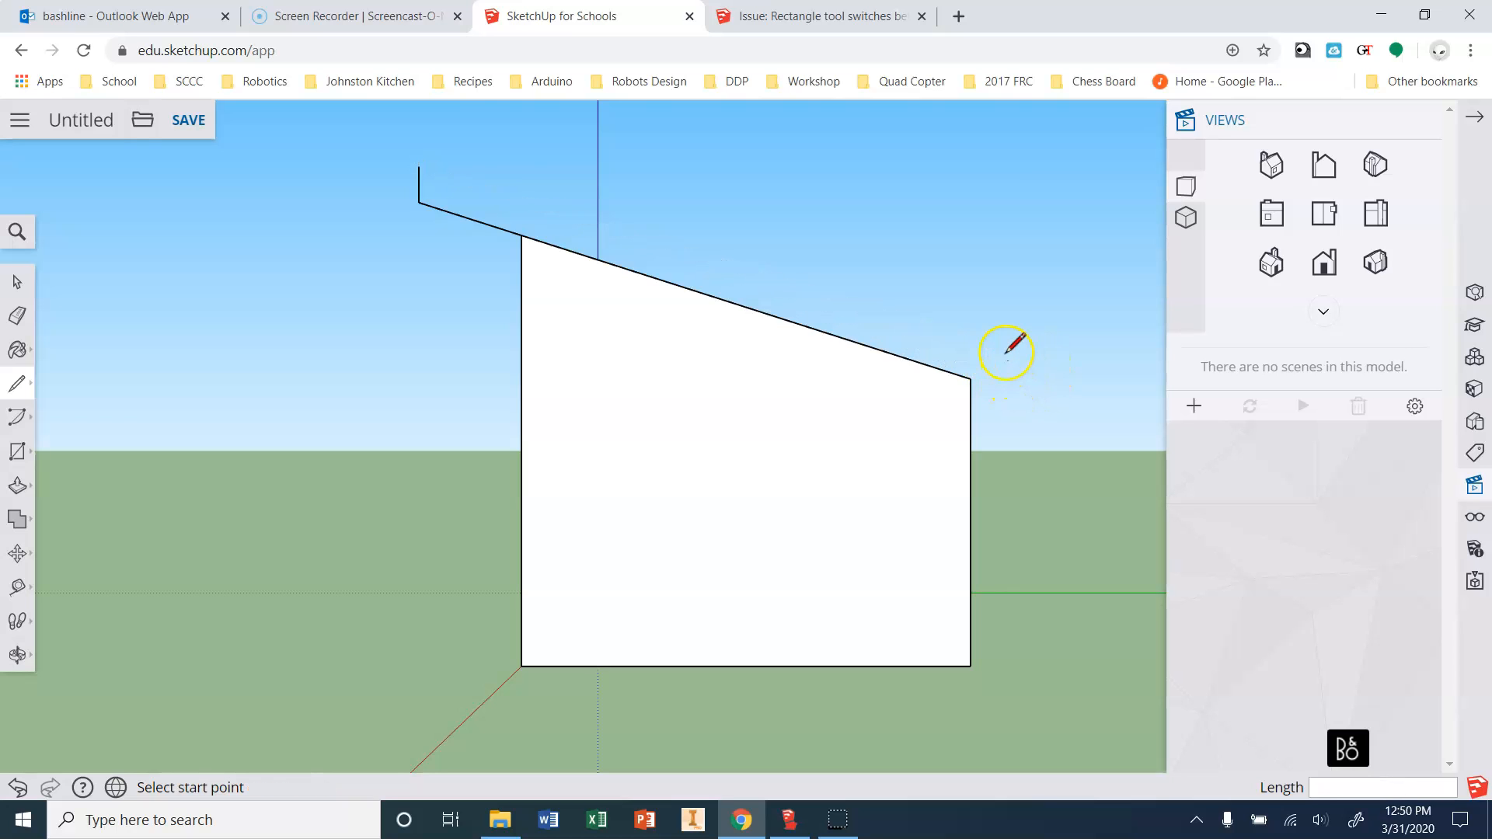
Extend the slope 1.5' past the right corner, add its 1' vertical, and close the roof face.
click(971, 379)
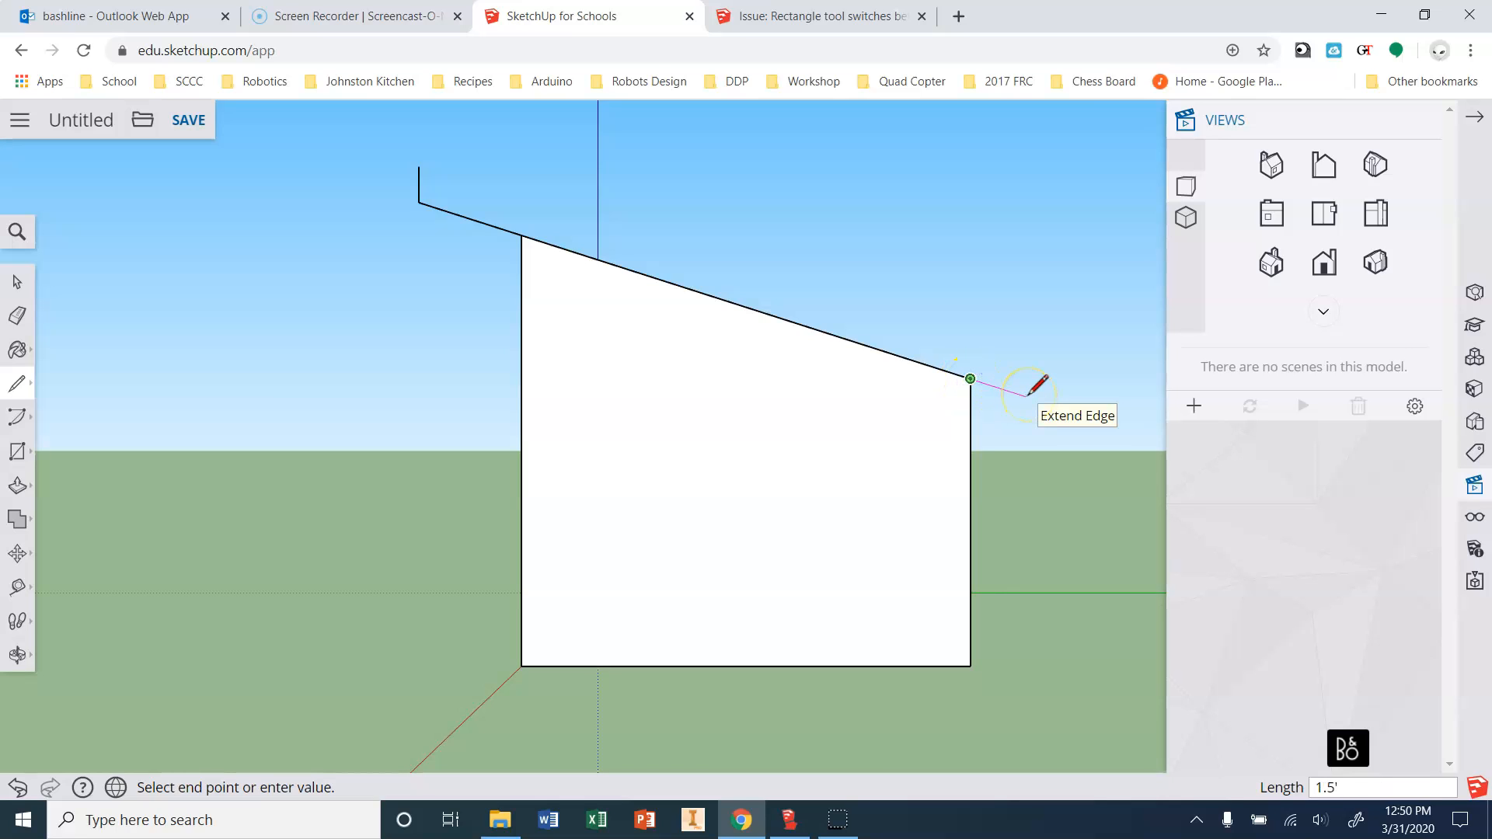
click(1023, 394)
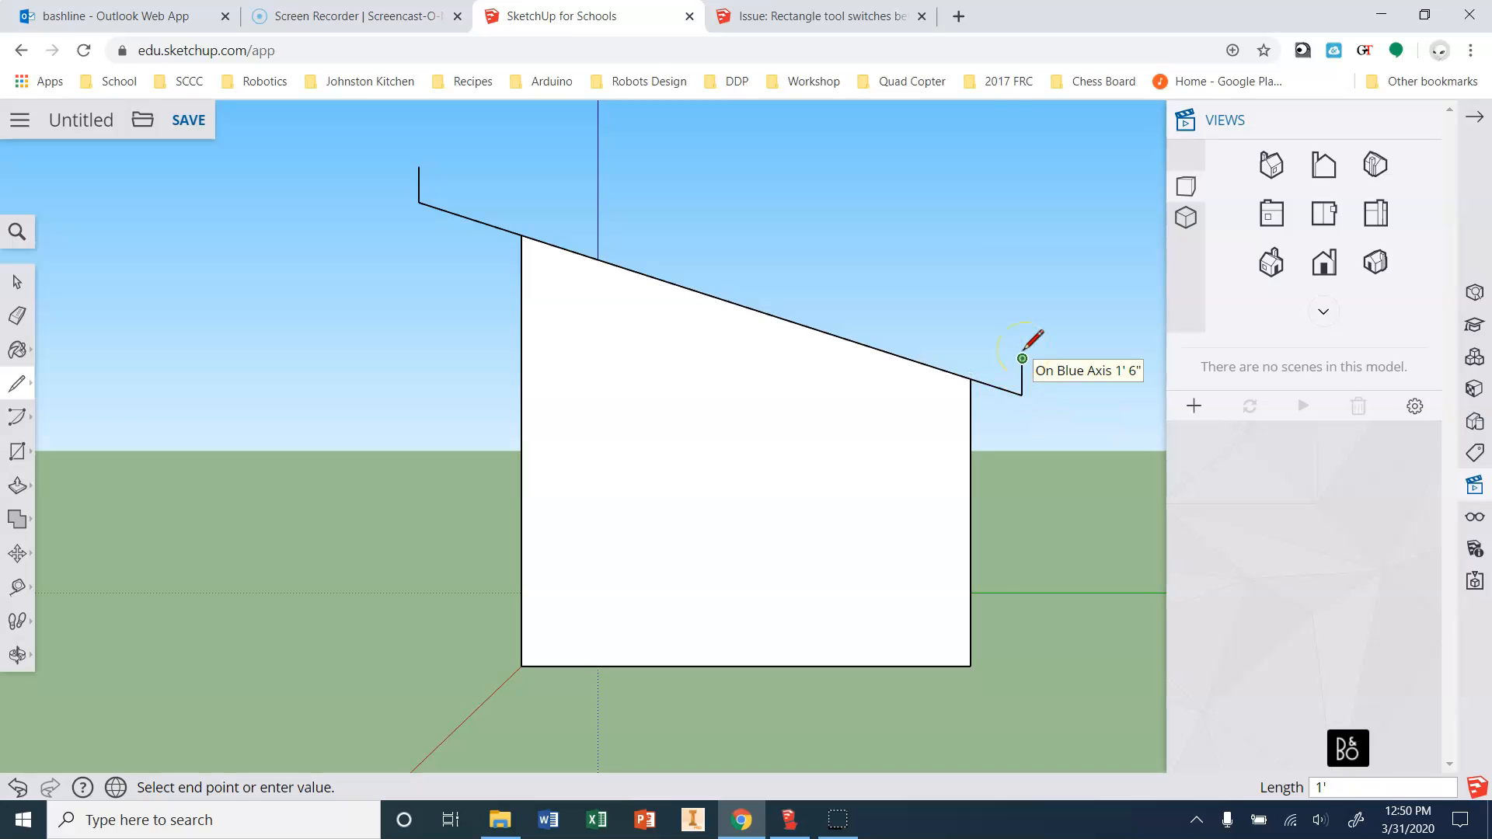
click(1023, 358)
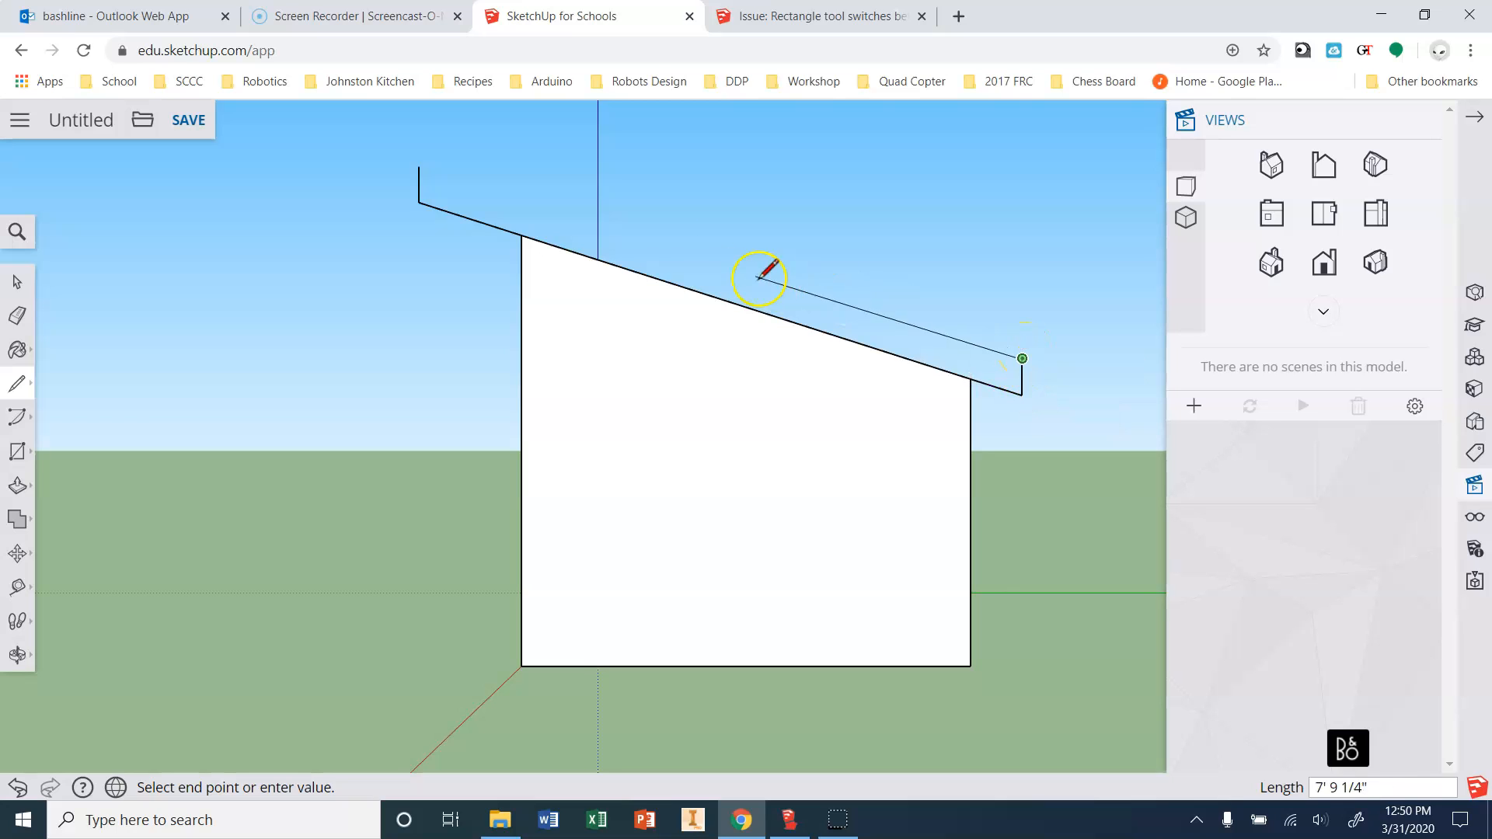
click(419, 165)
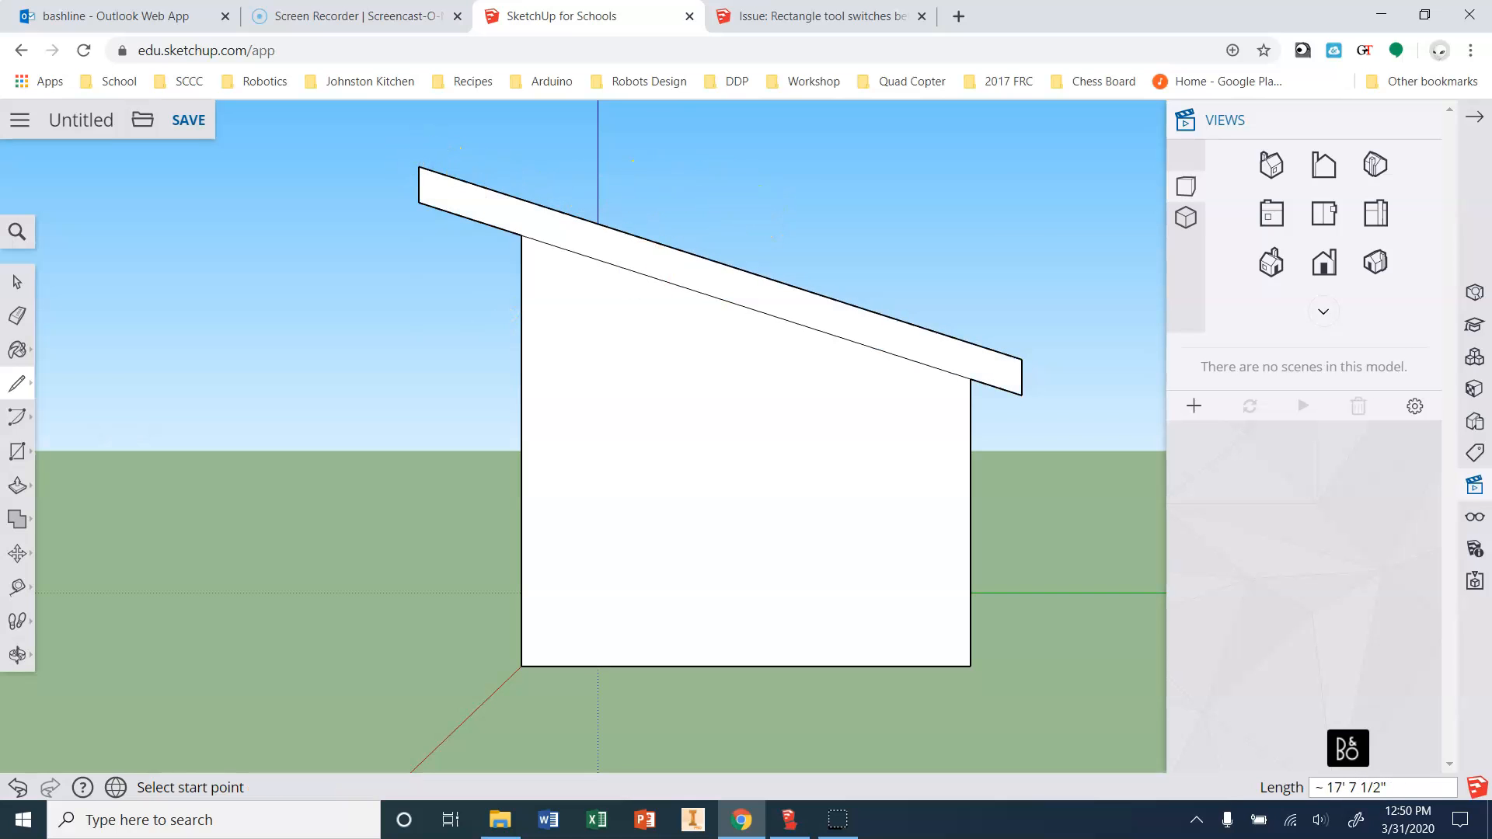
click(1271, 262)
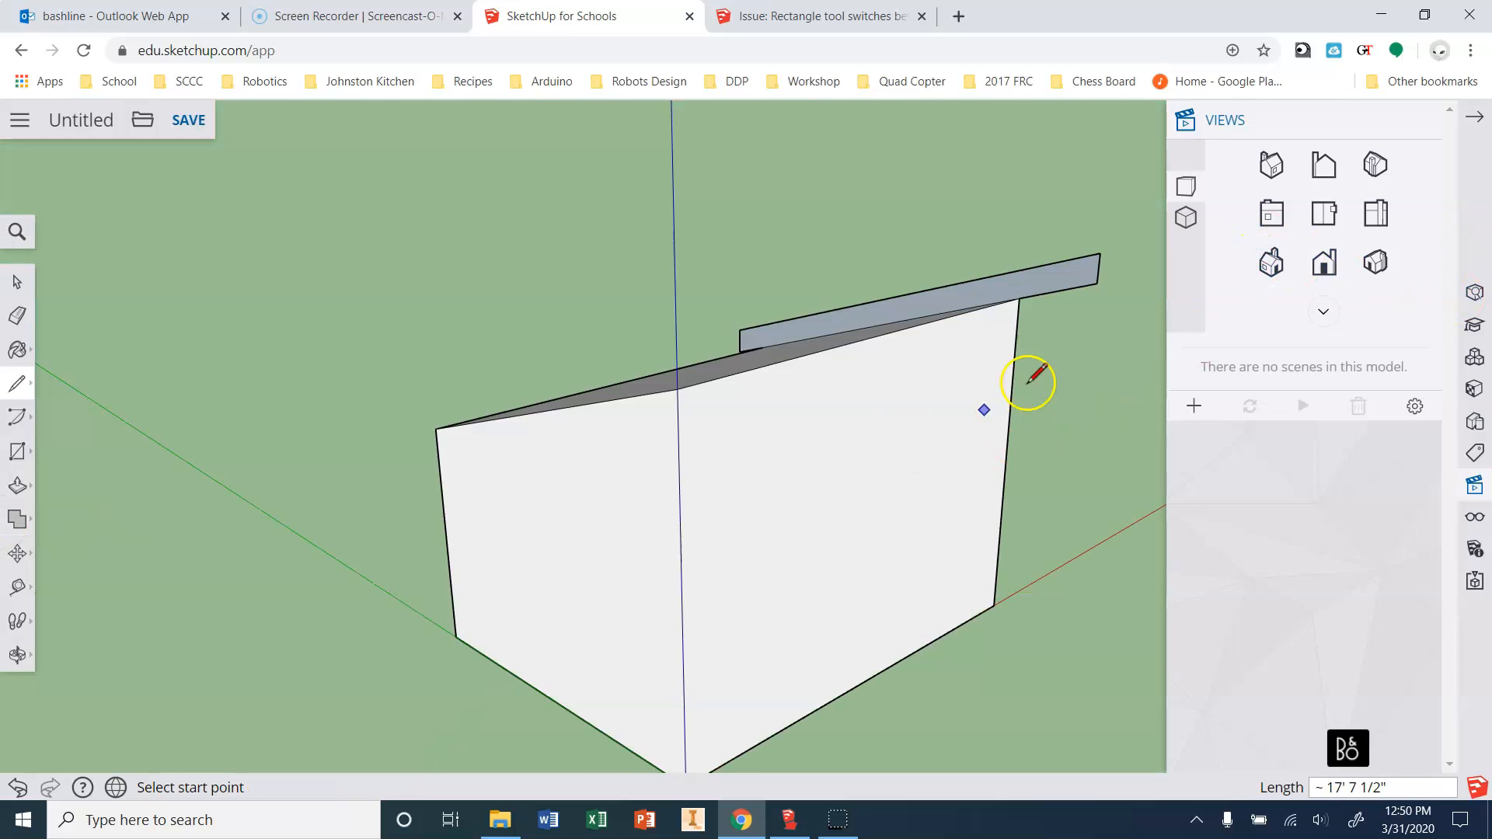
Push/pull the roof profile face 16' across the shed's length.
click(18, 486)
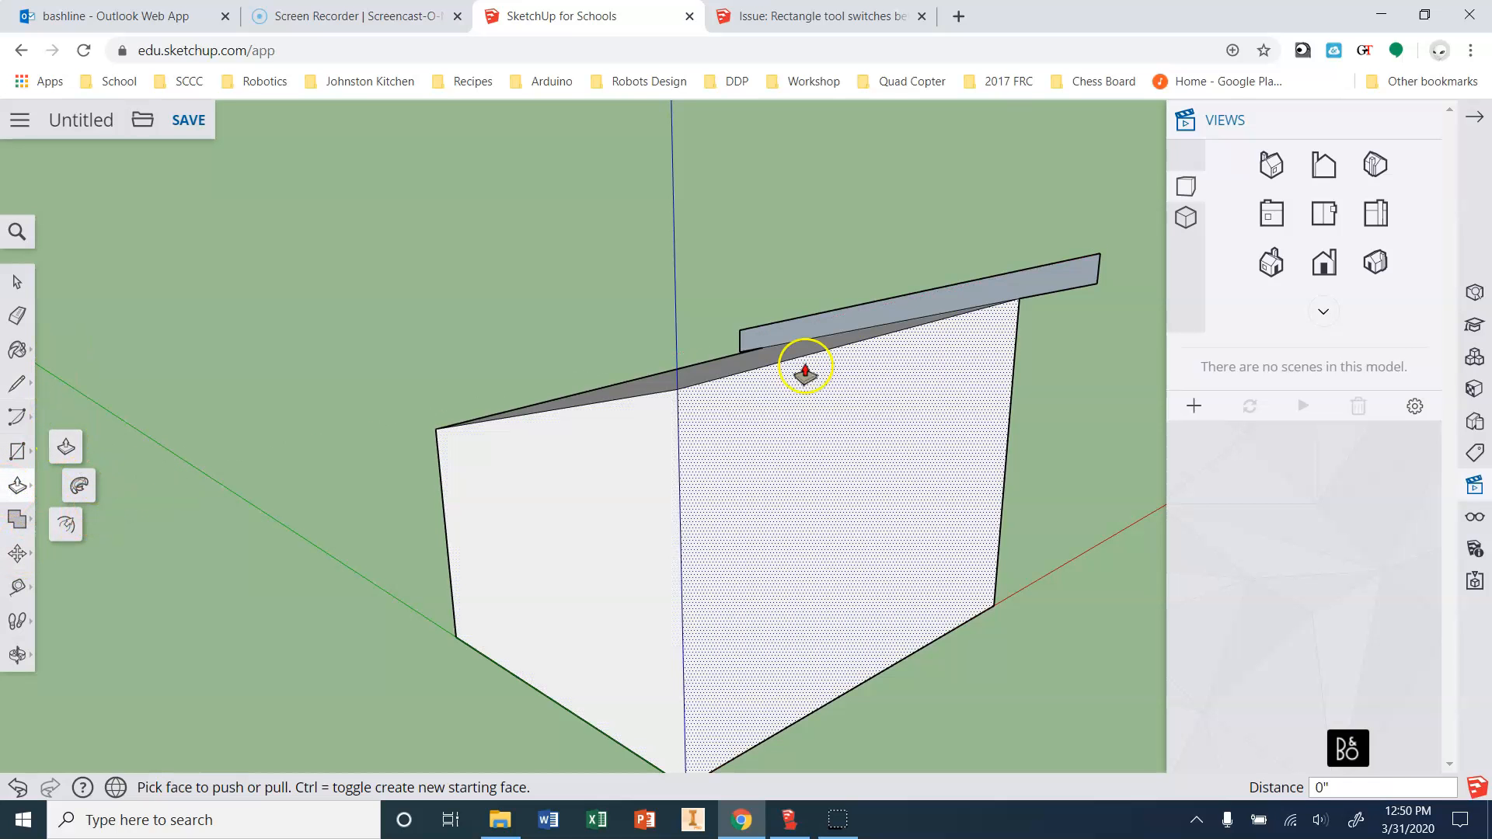
click(1030, 291)
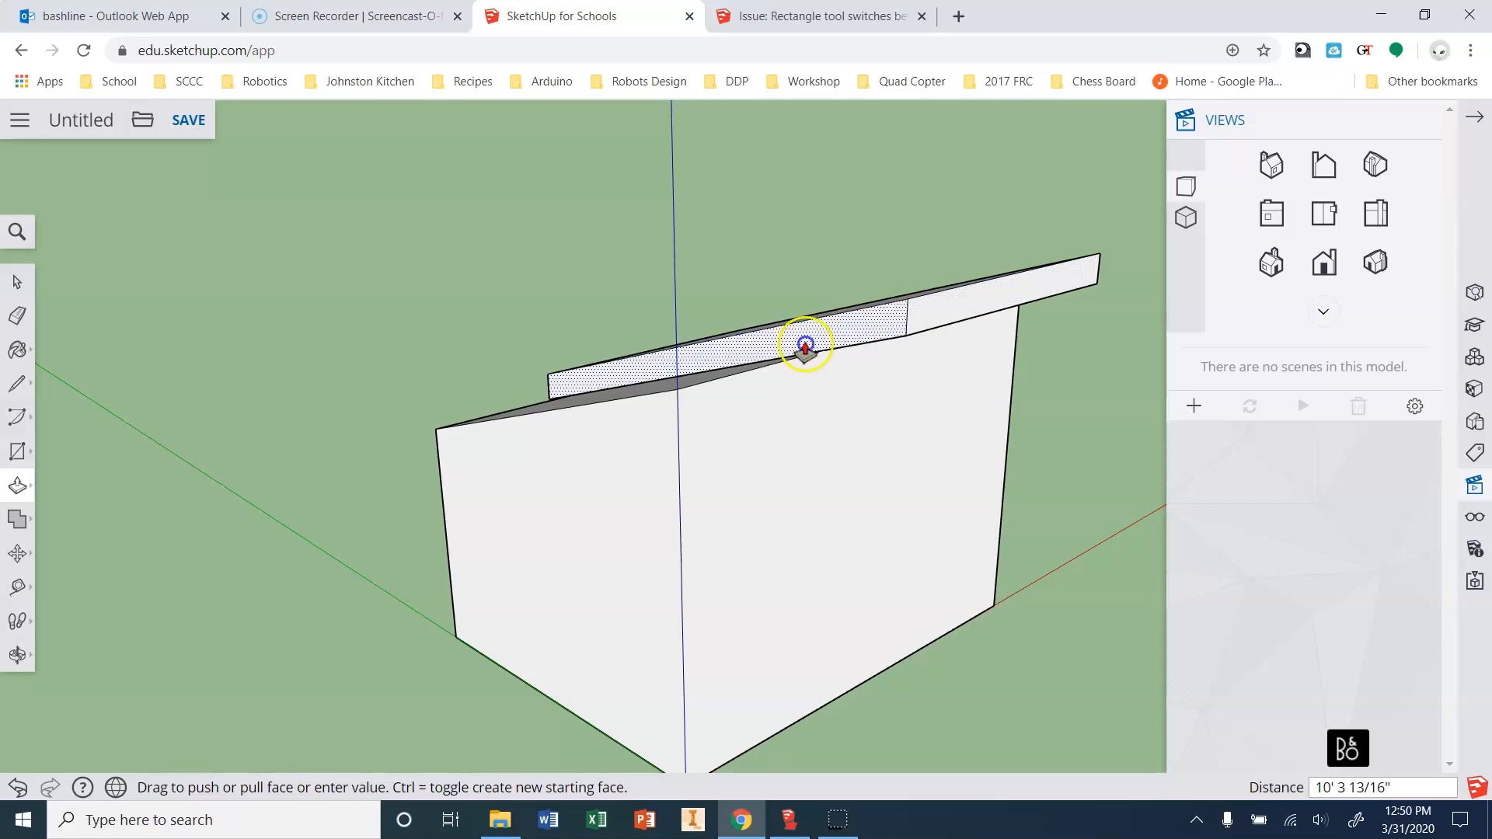
click(676, 414)
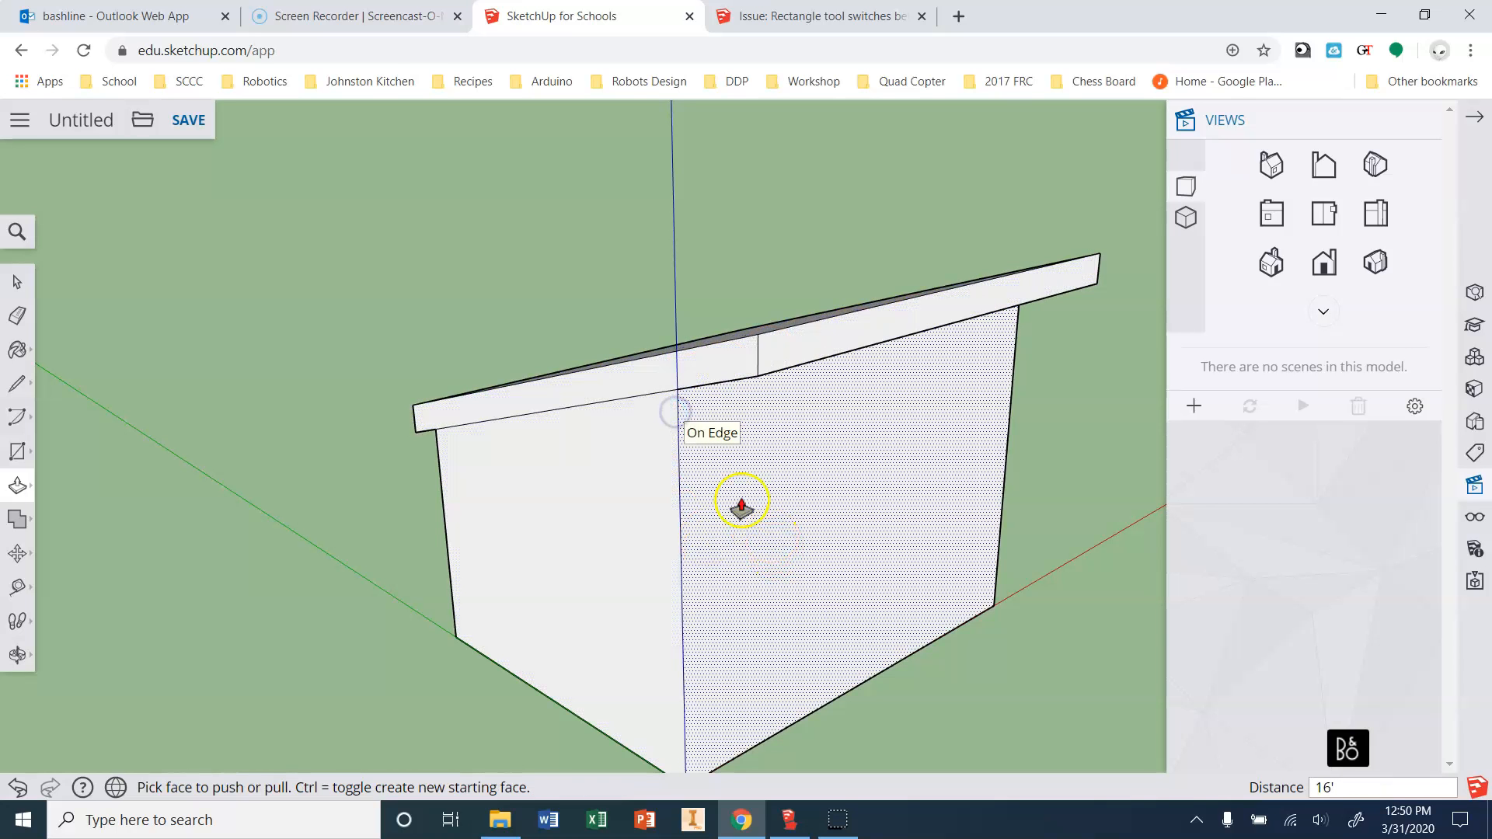
Try a 1.5 pull on the slab's end face, undo it, and push the end back toward the wall.
click(720, 362)
click(646, 391)
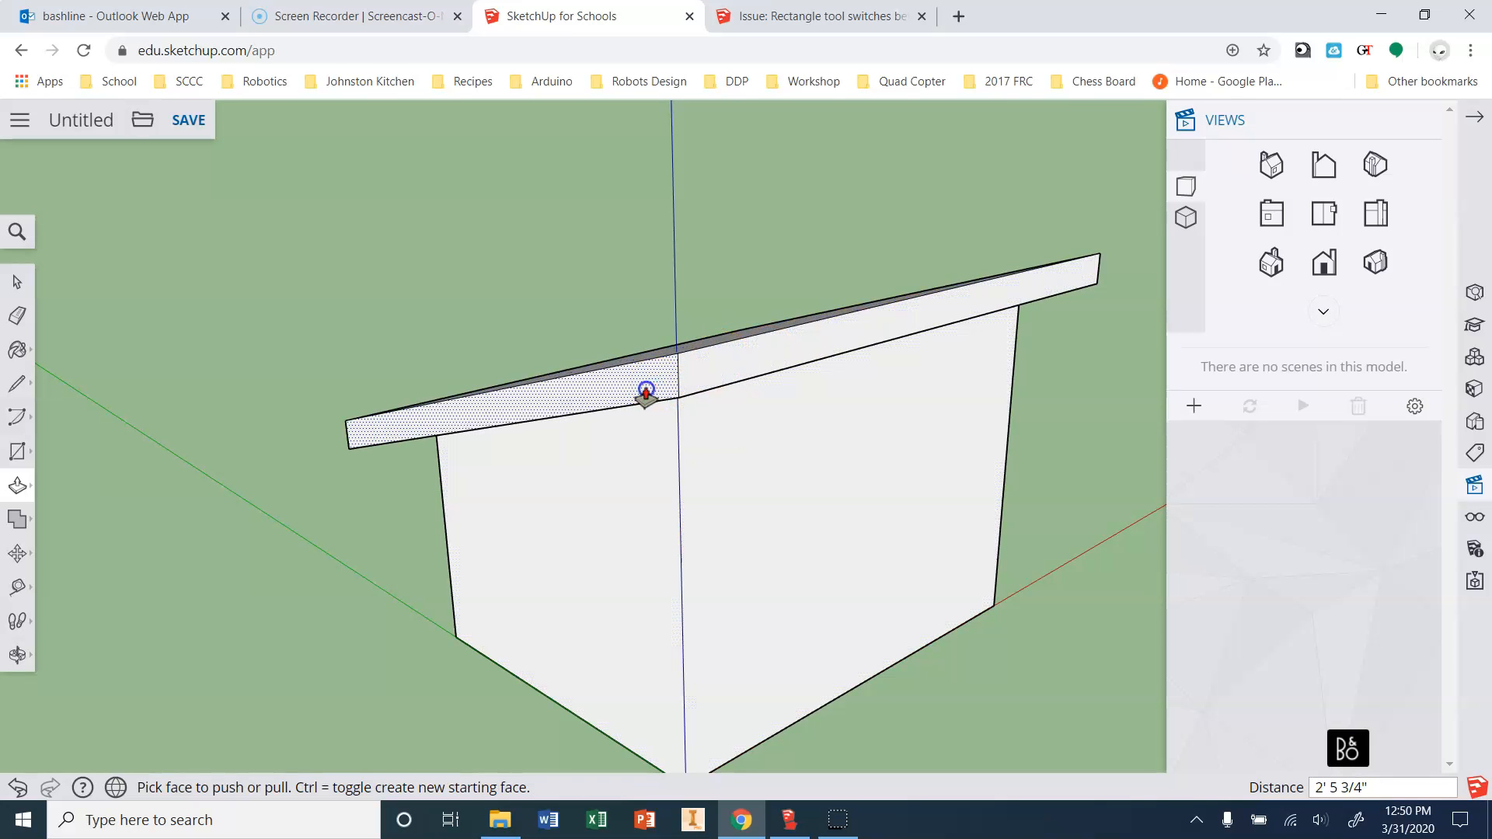
key(Return)
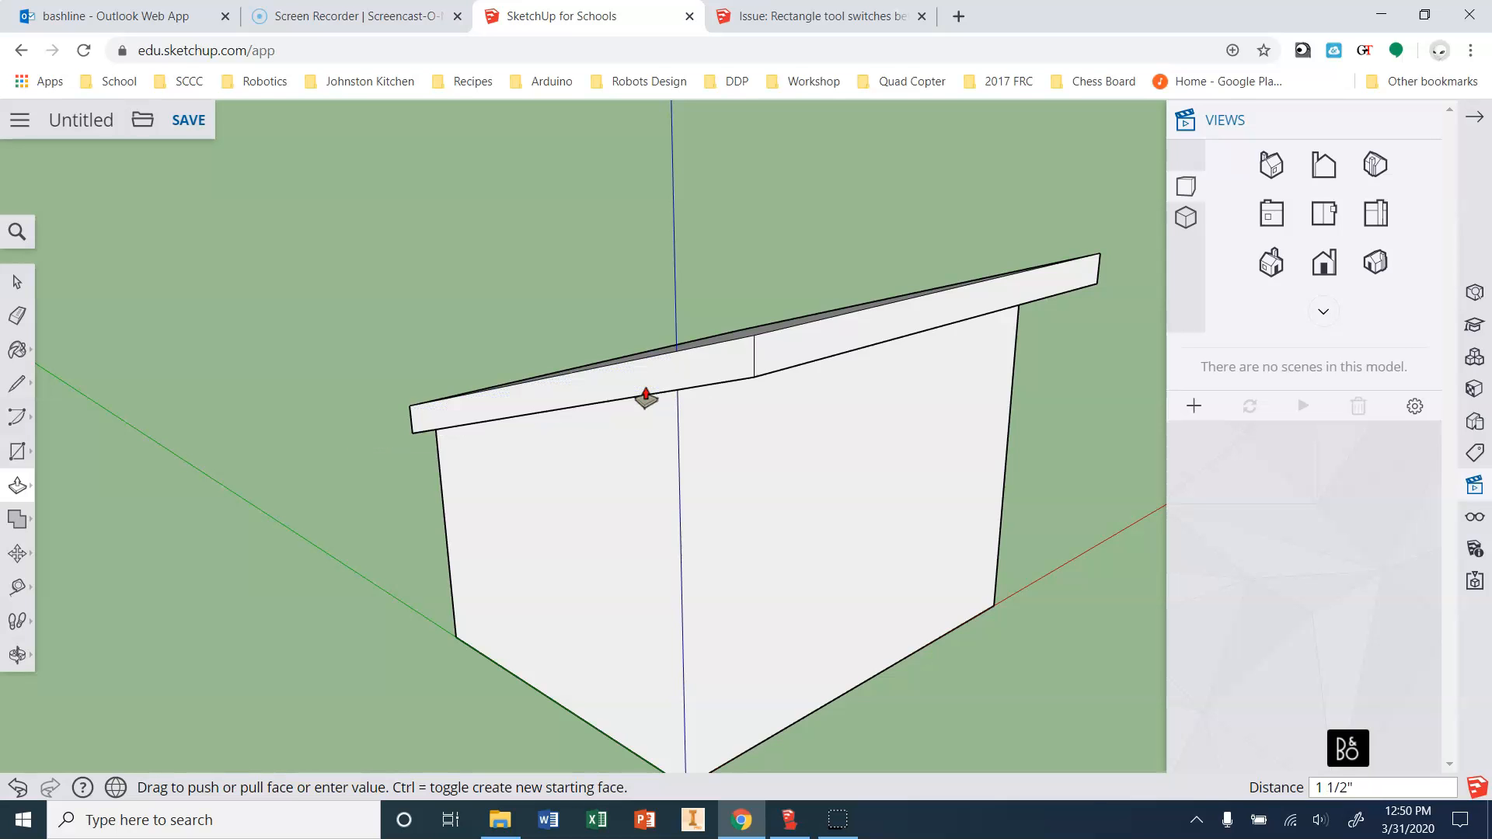
key(ctrl)
key(ctrl+z)
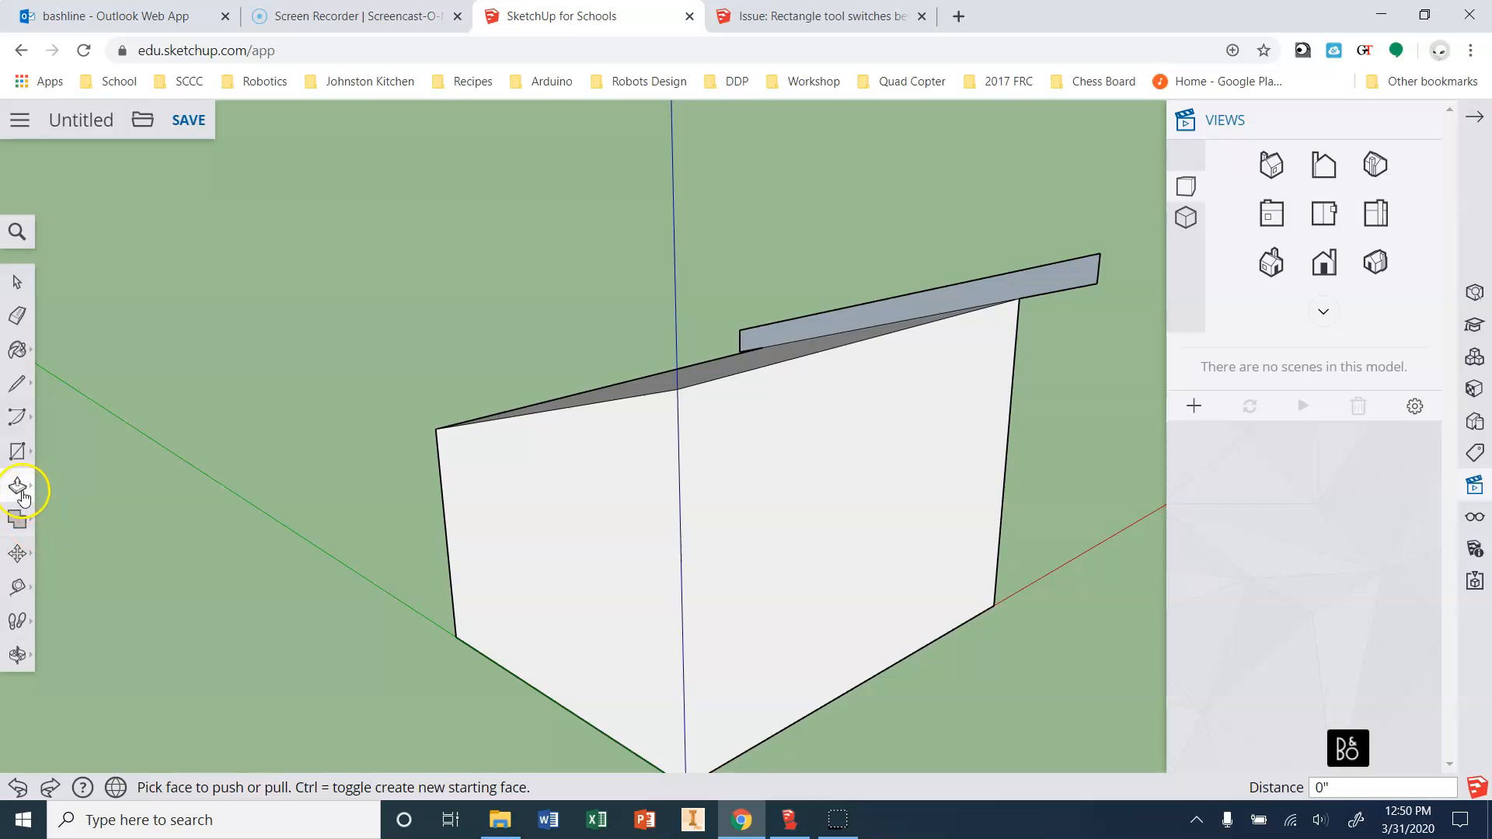
drag(1079, 281, 655, 465)
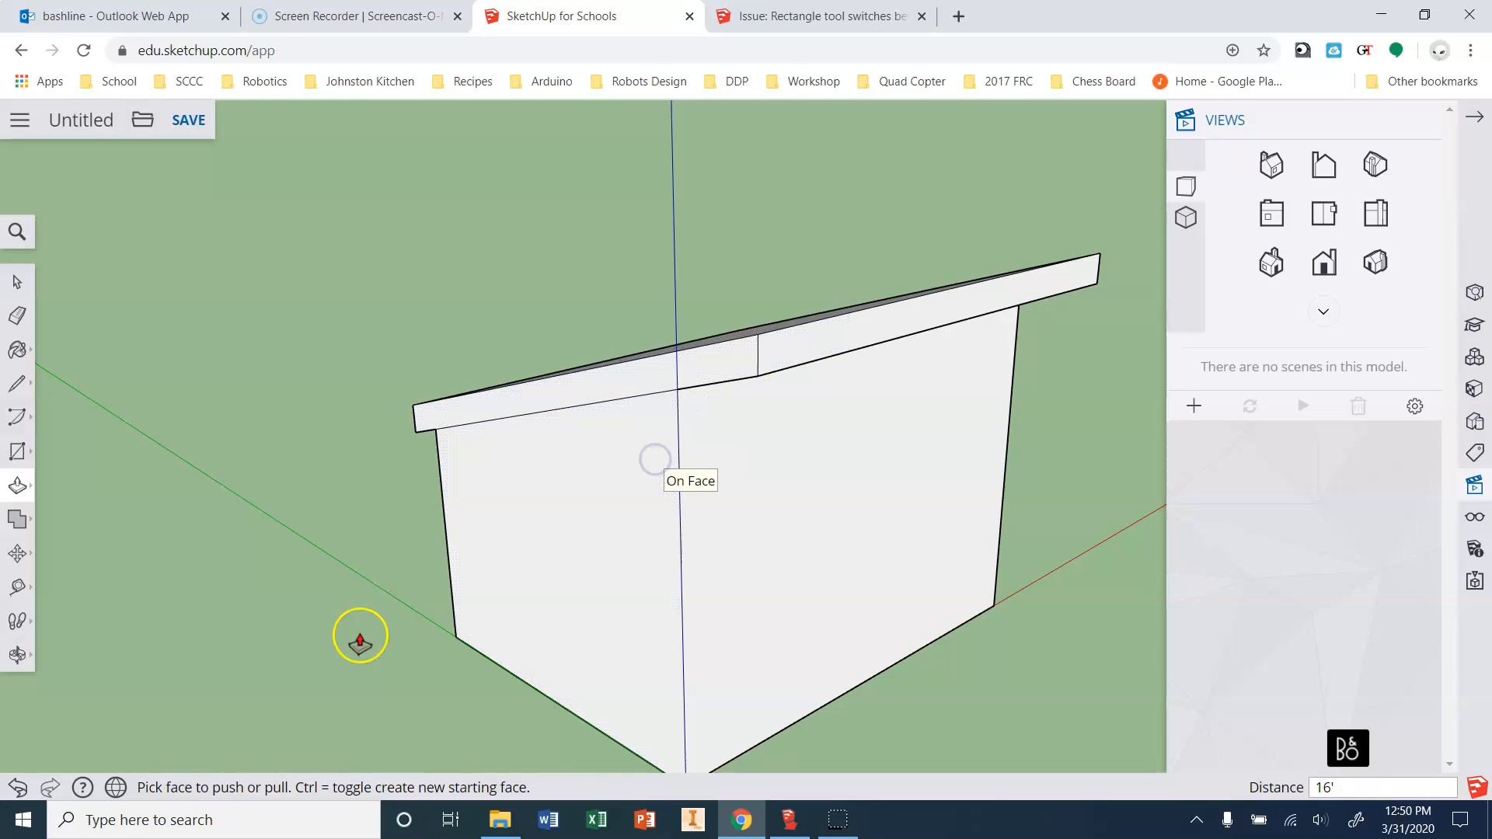
Pull the slab's left end face 1' 6" past the wall, checking it in front view.
click(1321, 273)
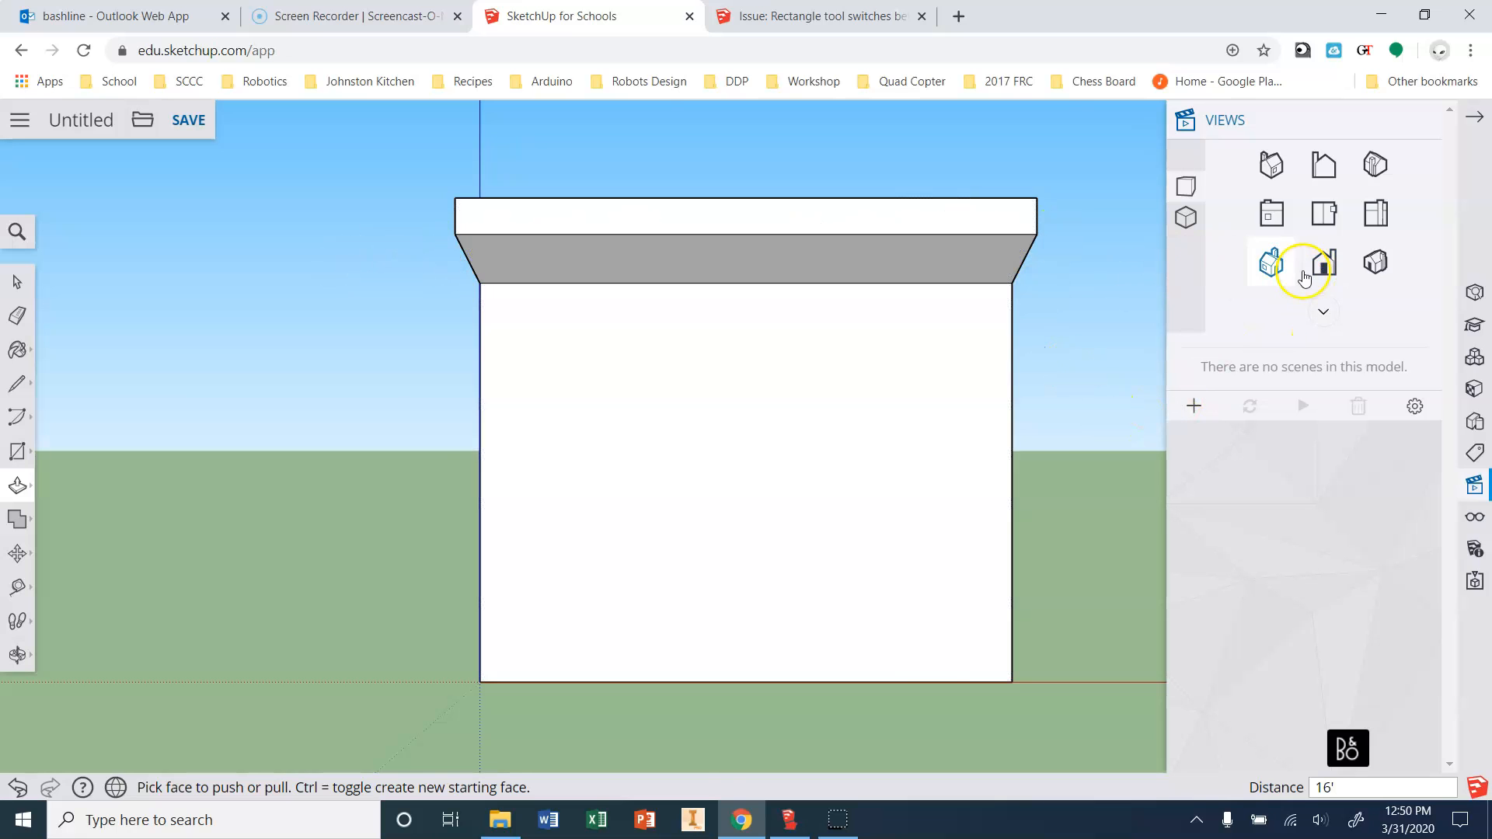
click(1273, 264)
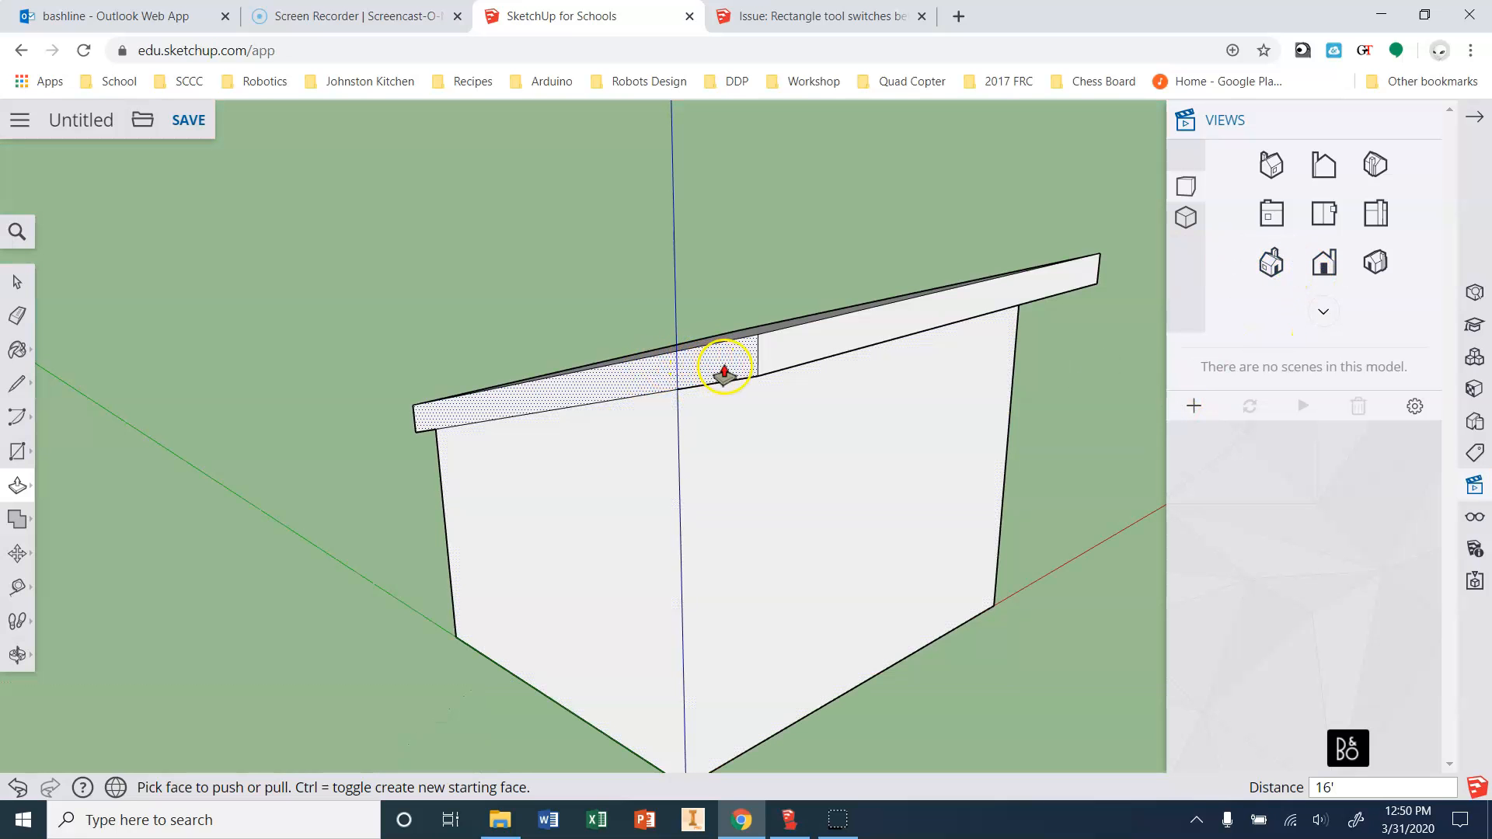
drag(727, 373, 642, 399)
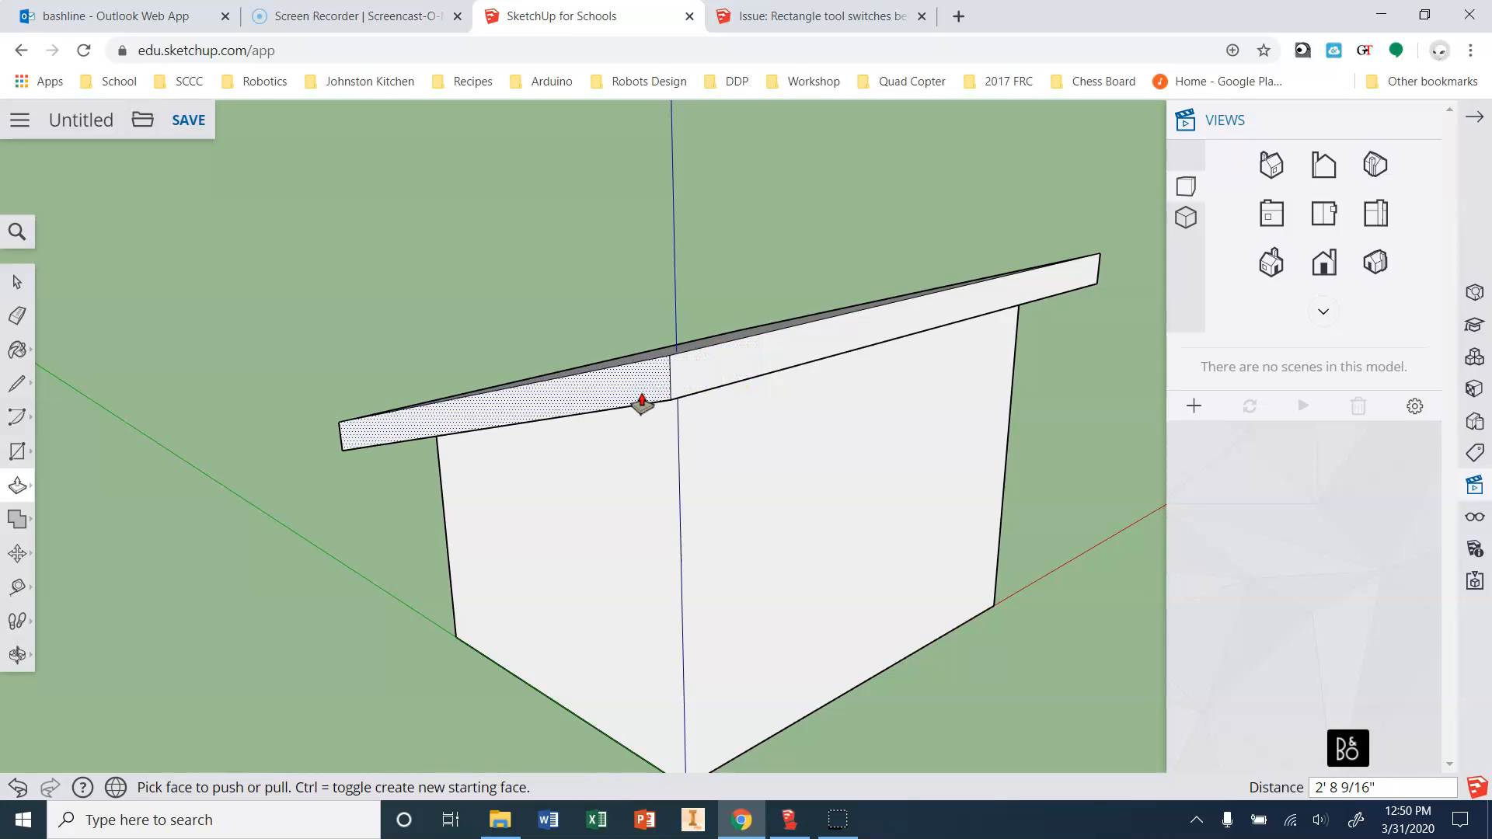
click(642, 399)
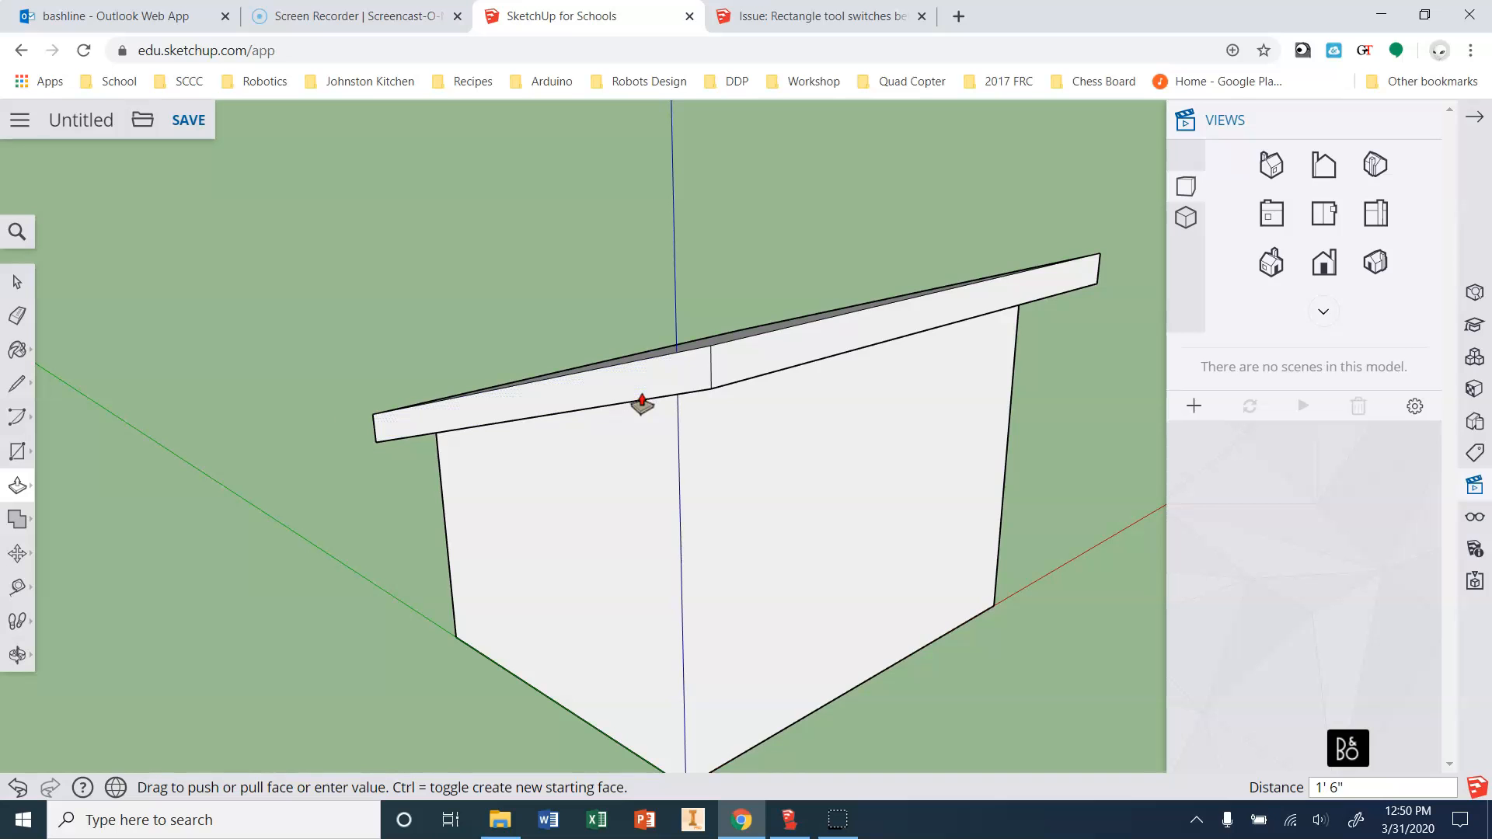
click(1321, 268)
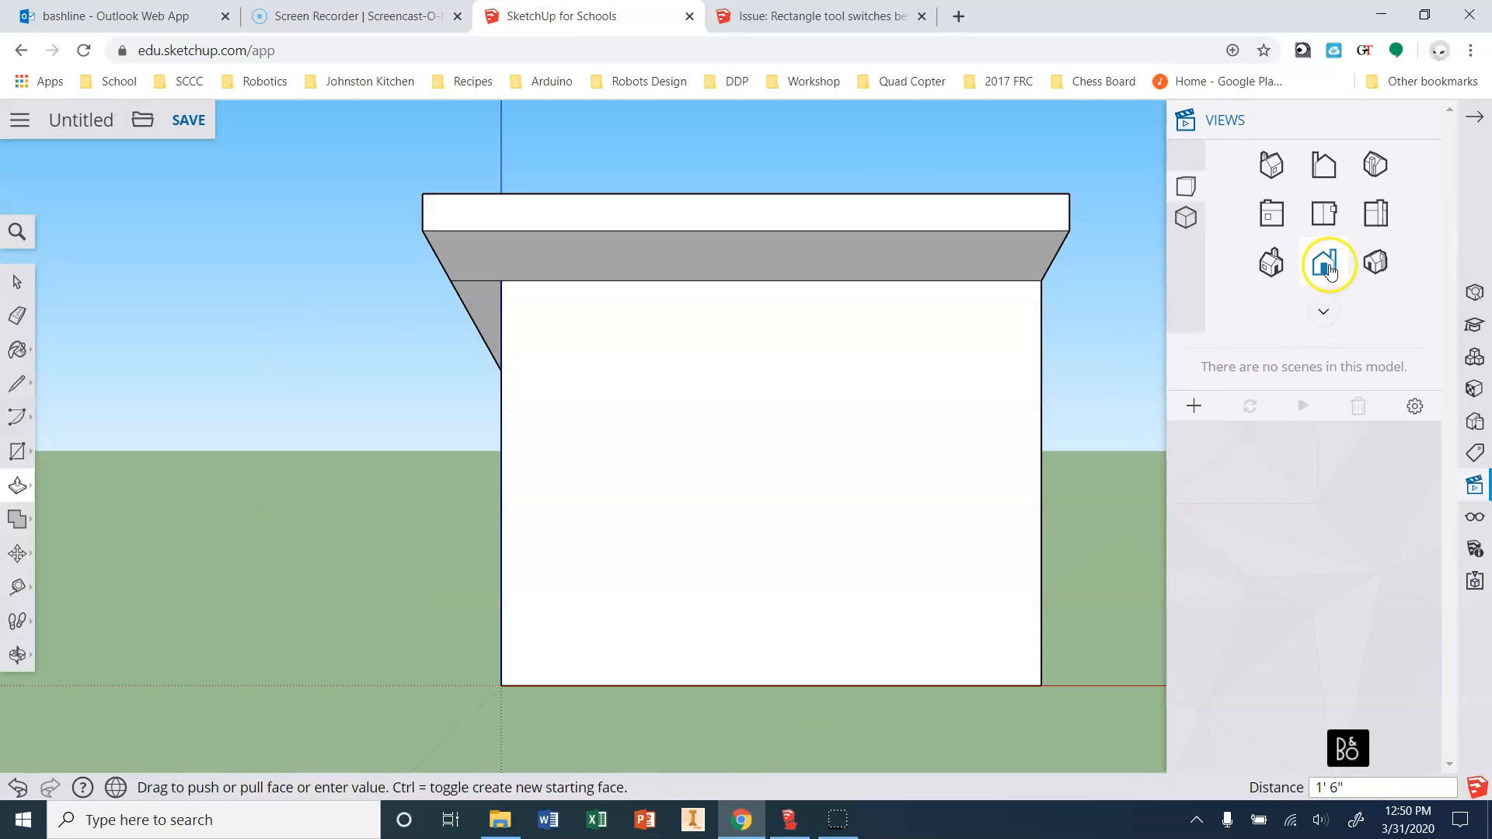
click(1370, 269)
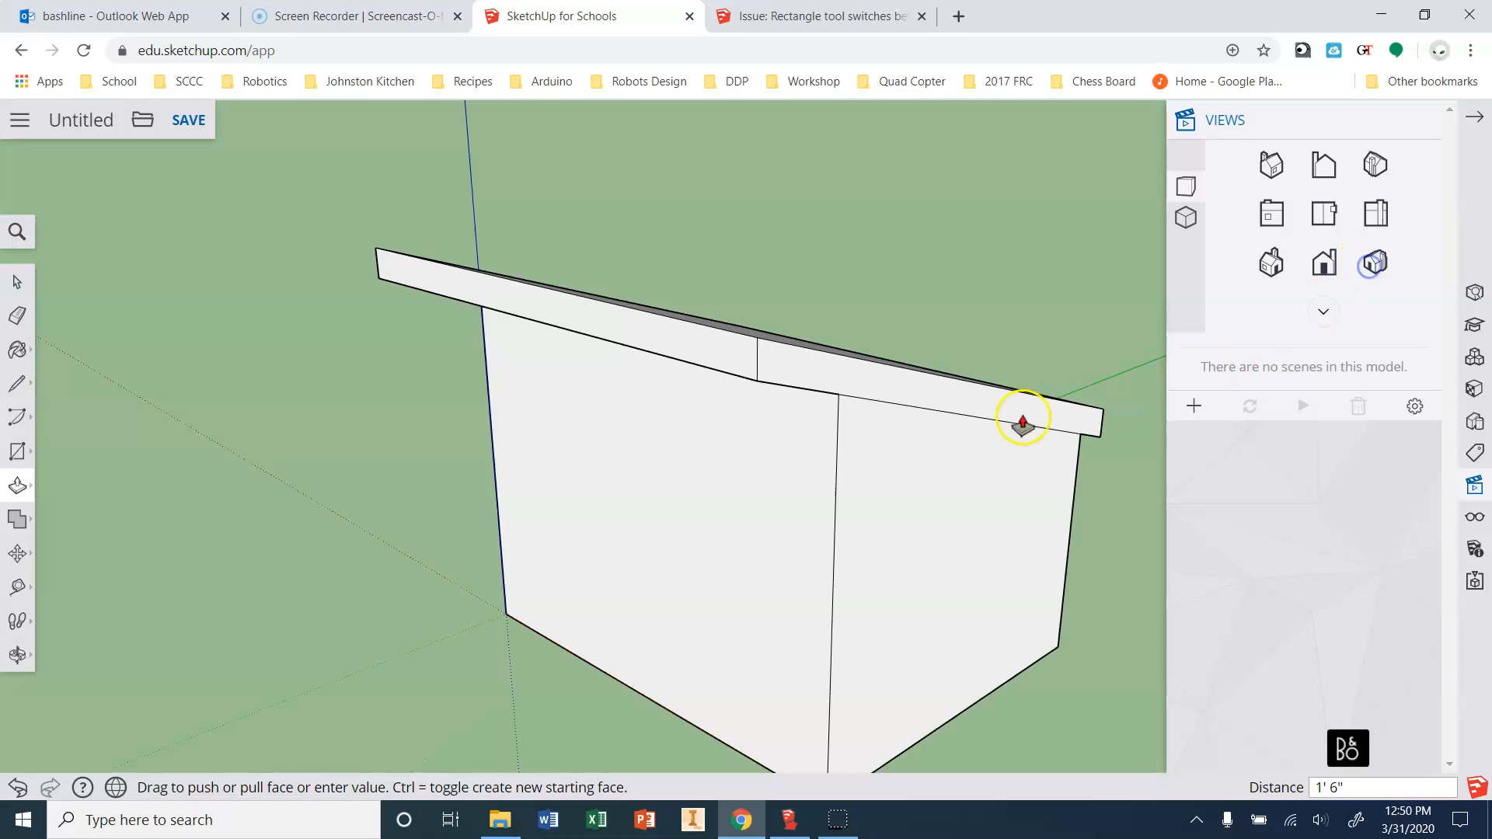
Pull the right end face out 1' 6" and orbit to view the house from below.
click(894, 399)
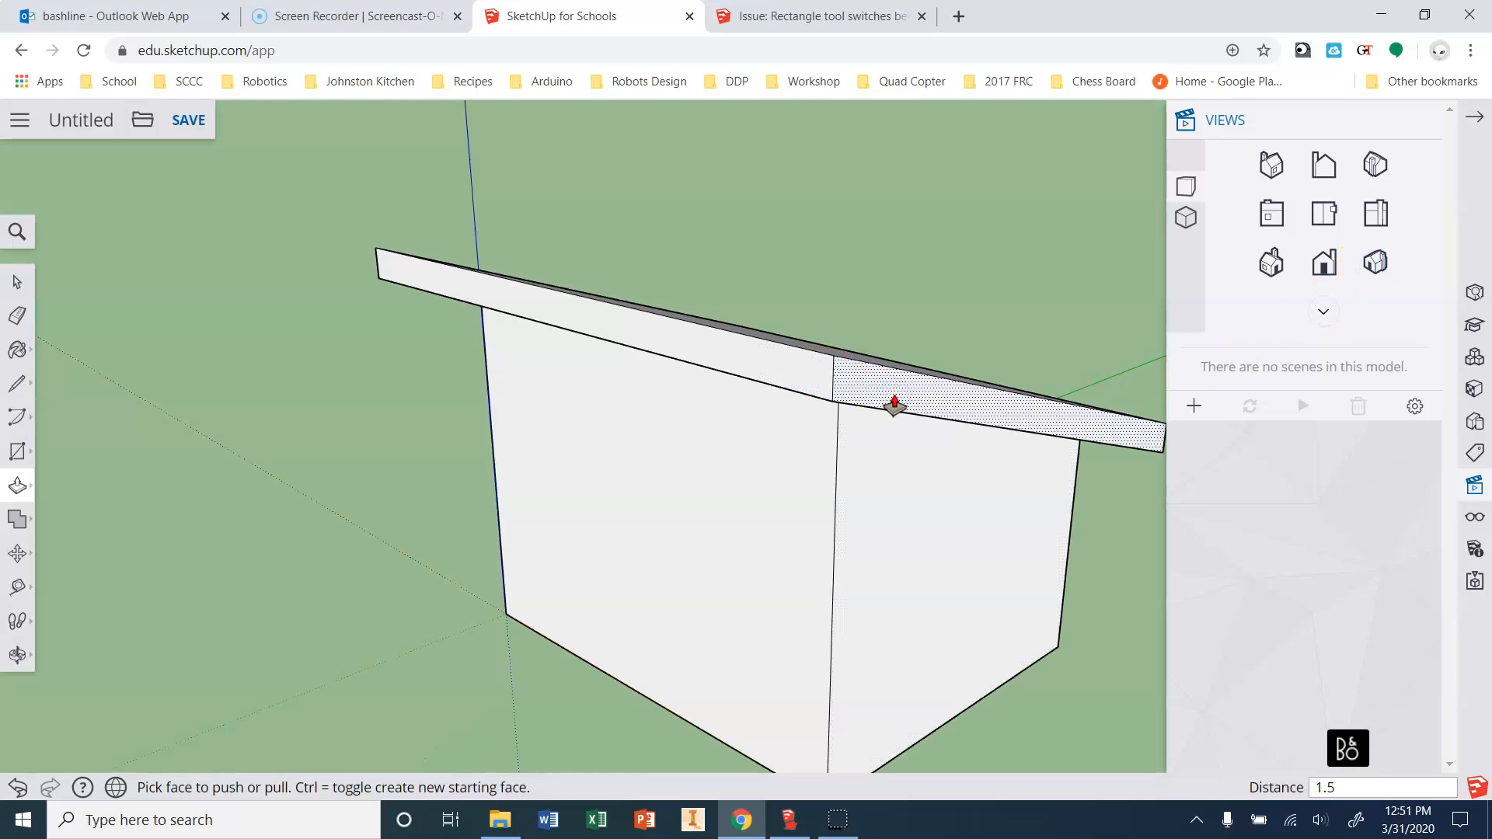
click(894, 403)
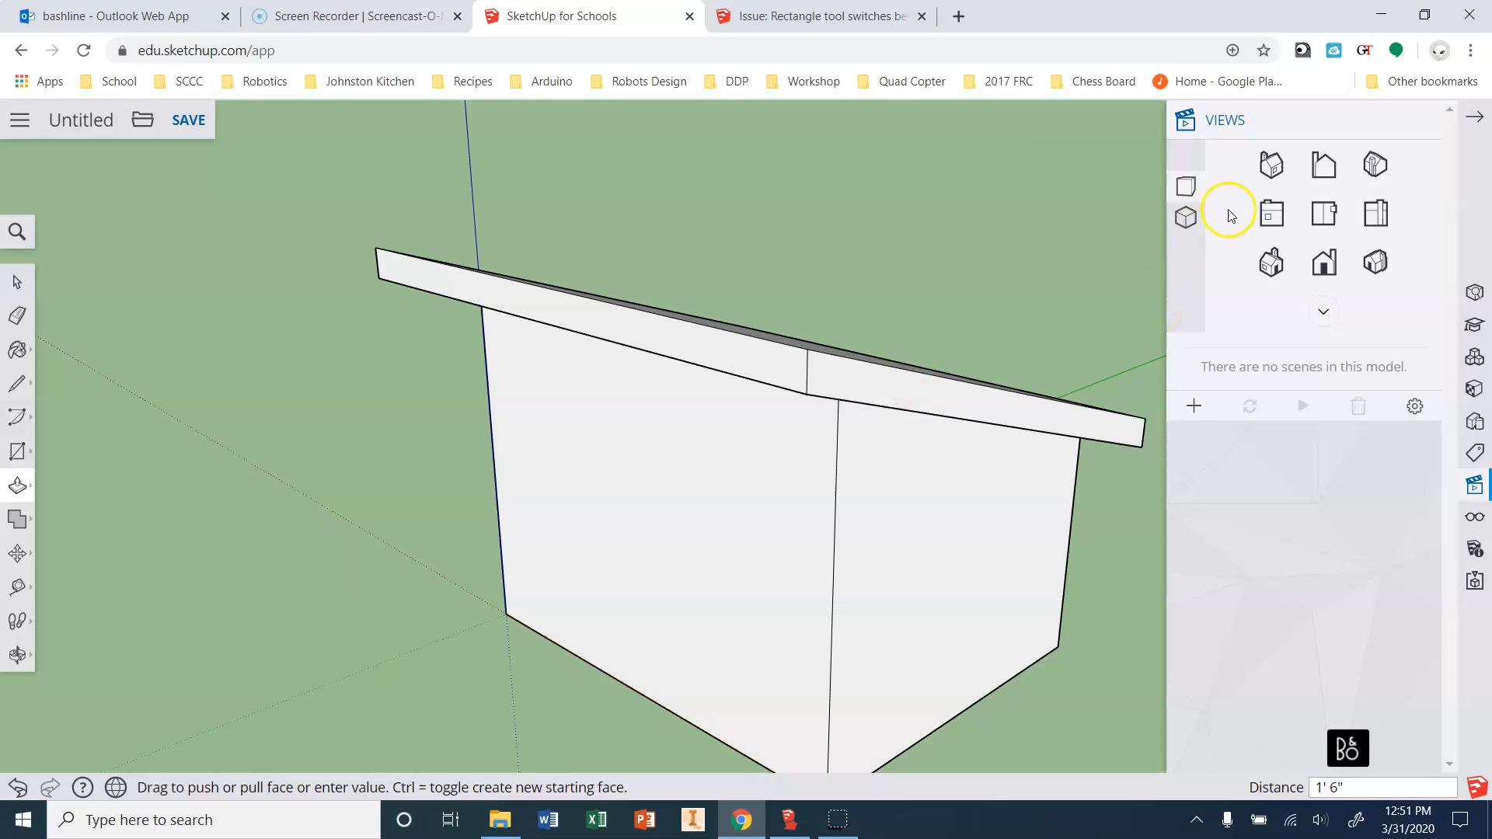
click(1324, 262)
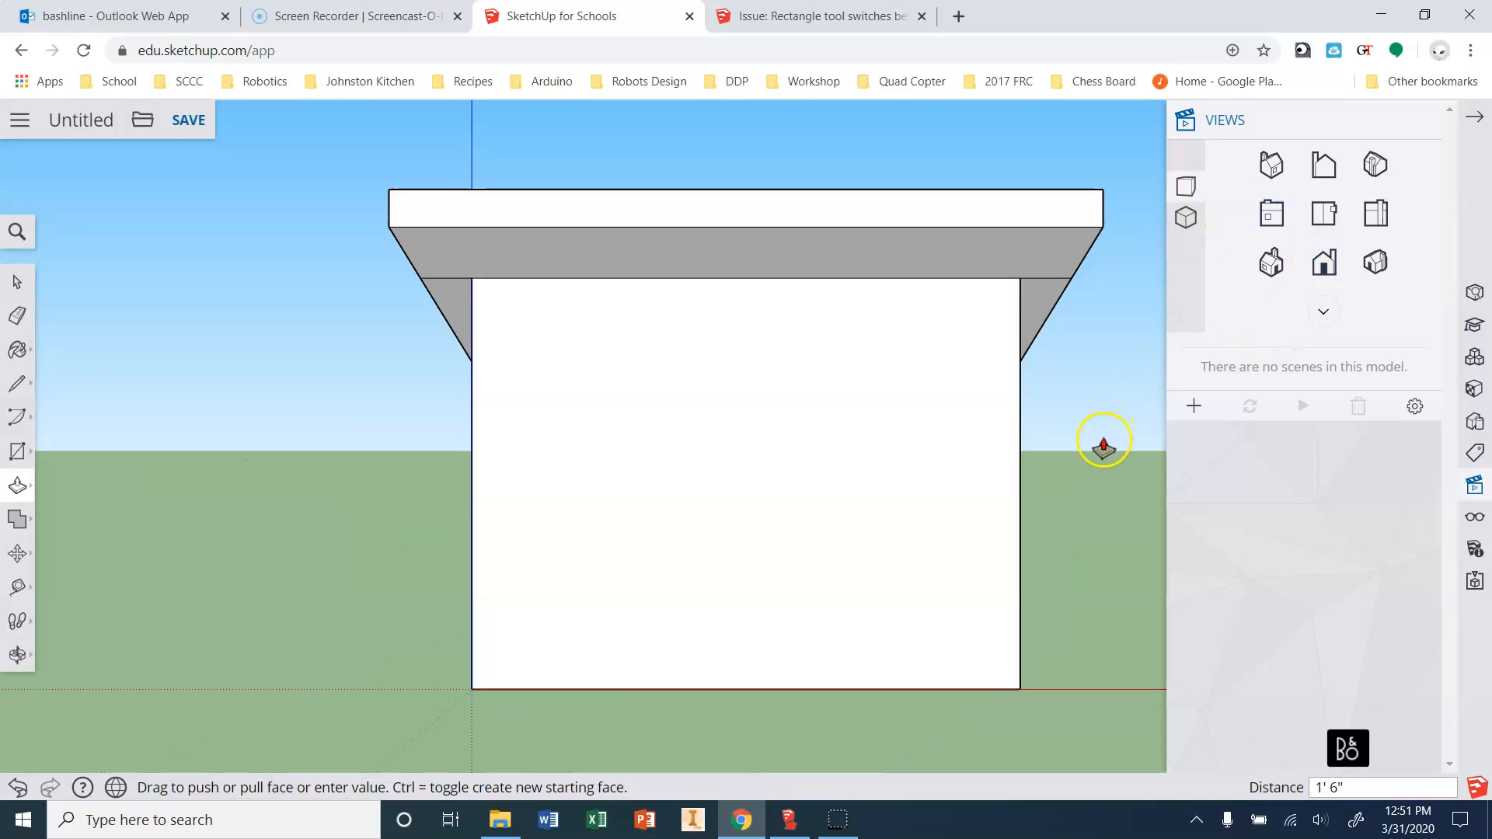
shift+middle_drag(1089, 566, 996, 534)
key(alt+Left)
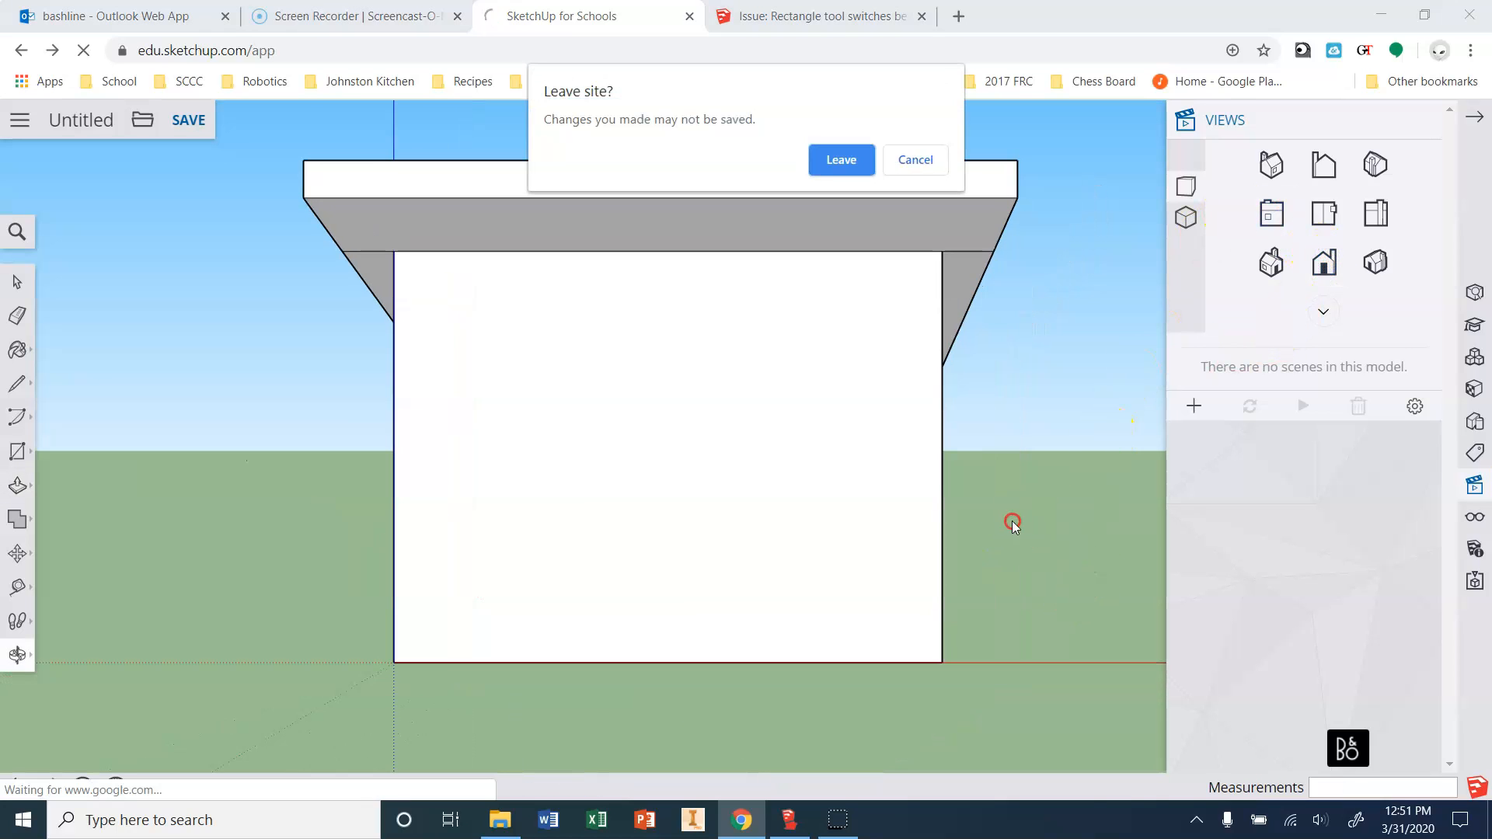
click(915, 174)
mouse_move(915, 174)
middle_down()
mouse_move(157, 259)
mouse_move(465, 269)
mouse_move(542, 232)
mouse_move(560, 200)
middle_up()
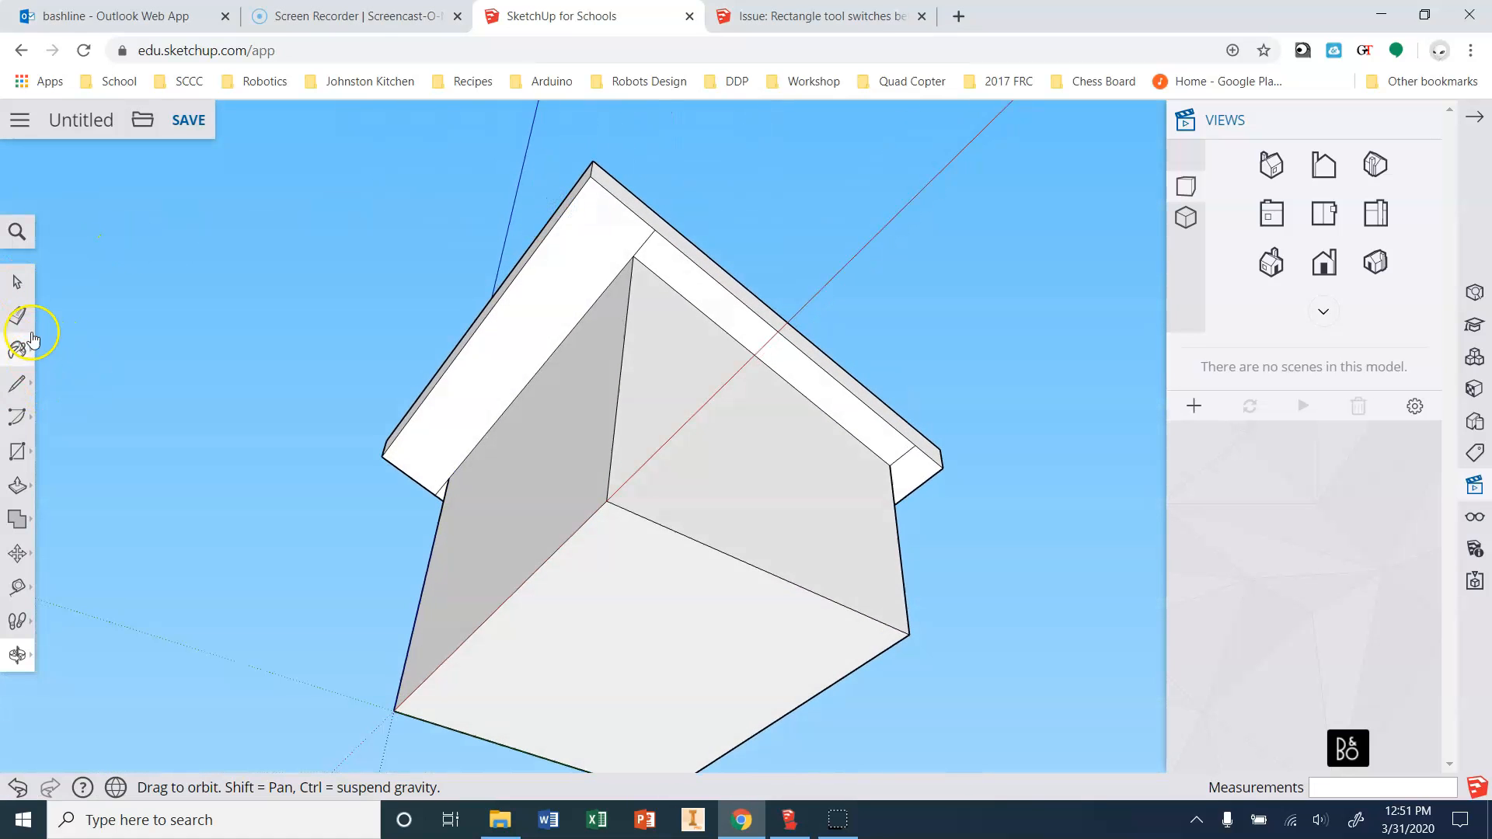
Erase the leftover diagonal edge at the roof's inner corner.
click(18, 315)
scroll(650, 240, up, 5)
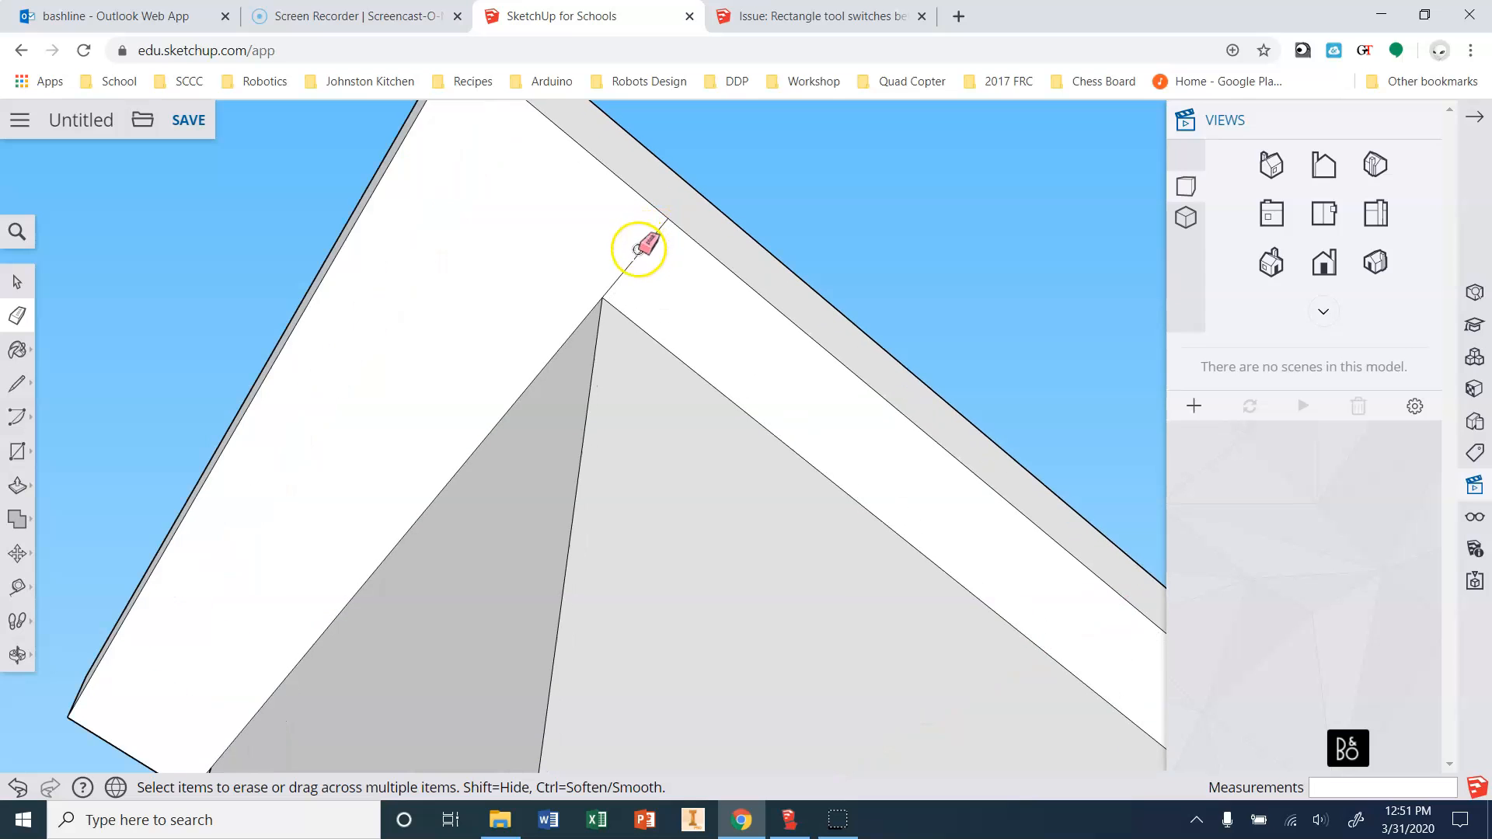
click(12, 307)
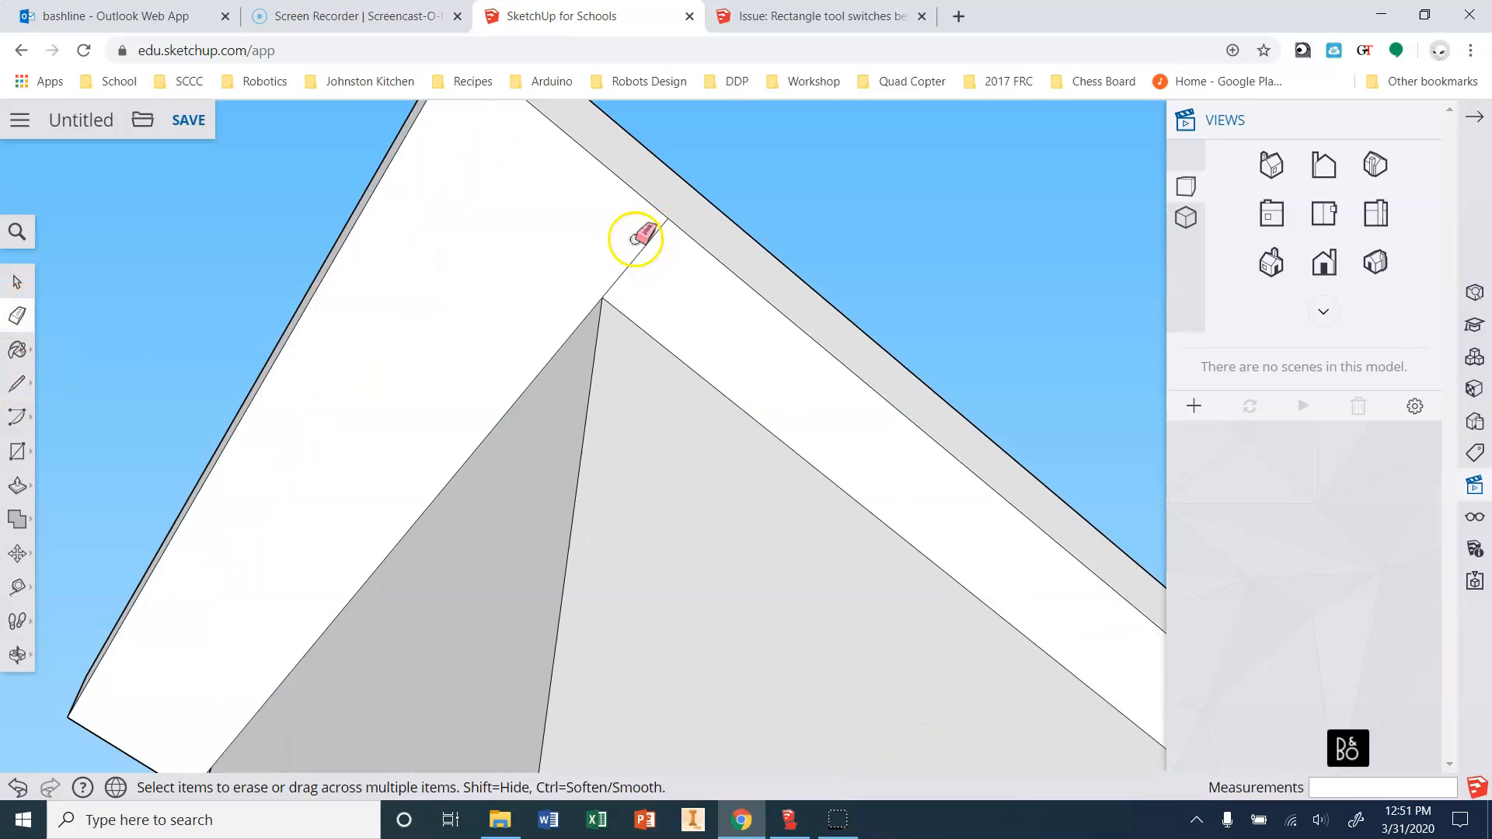
click(632, 263)
scroll(413, 238, down, 5)
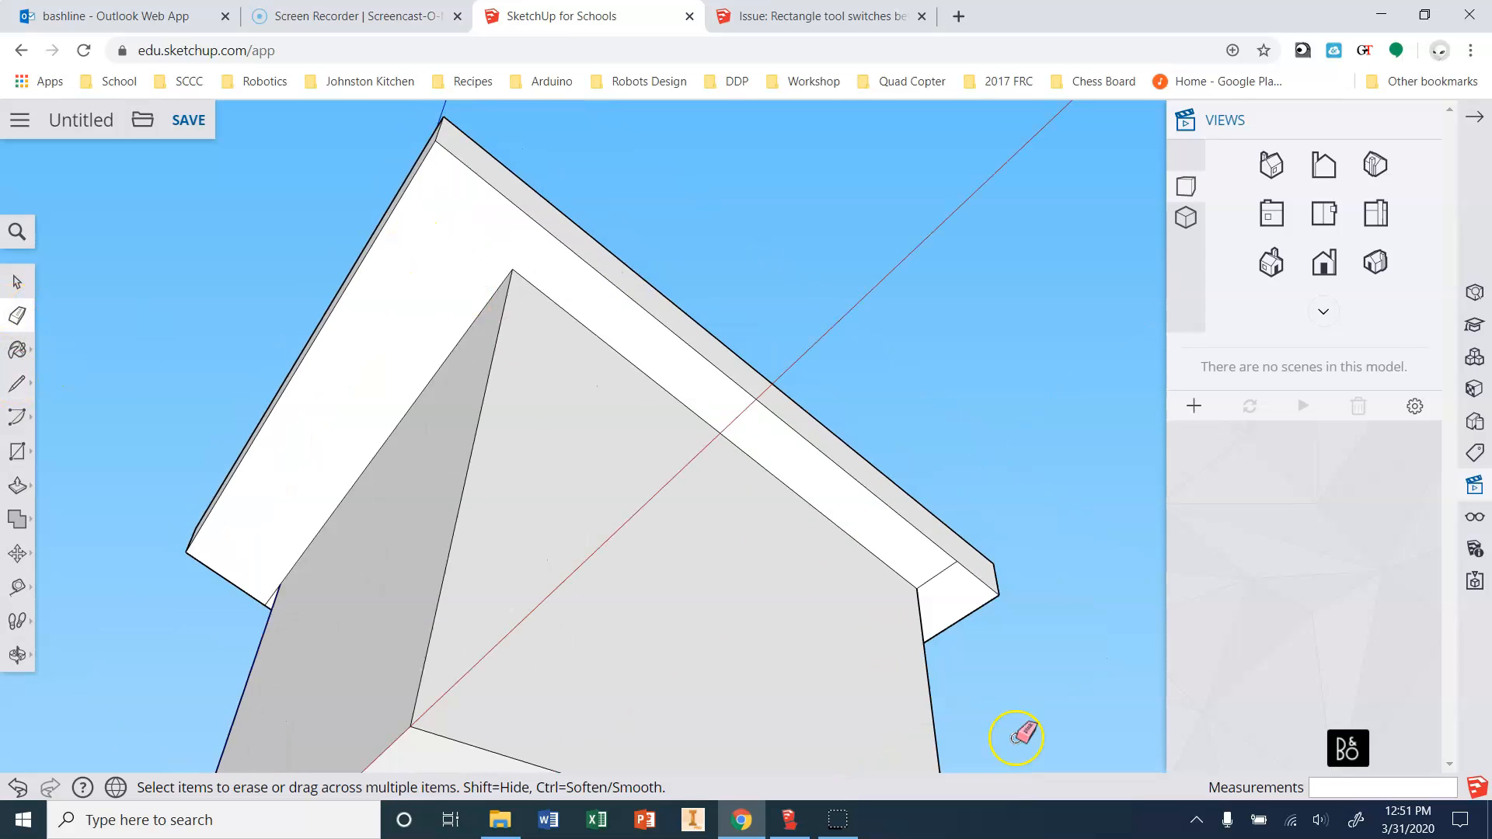
scroll(949, 488, up, 5)
scroll(960, 485, down, 3)
Orbit around the building's underside to check, then return to the standard iso views.
mouse_move(972, 514)
middle_down()
mouse_move(409, 599)
mouse_move(499, 603)
middle_up()
key(o)
drag(437, 586, 1209, 613)
key(e)
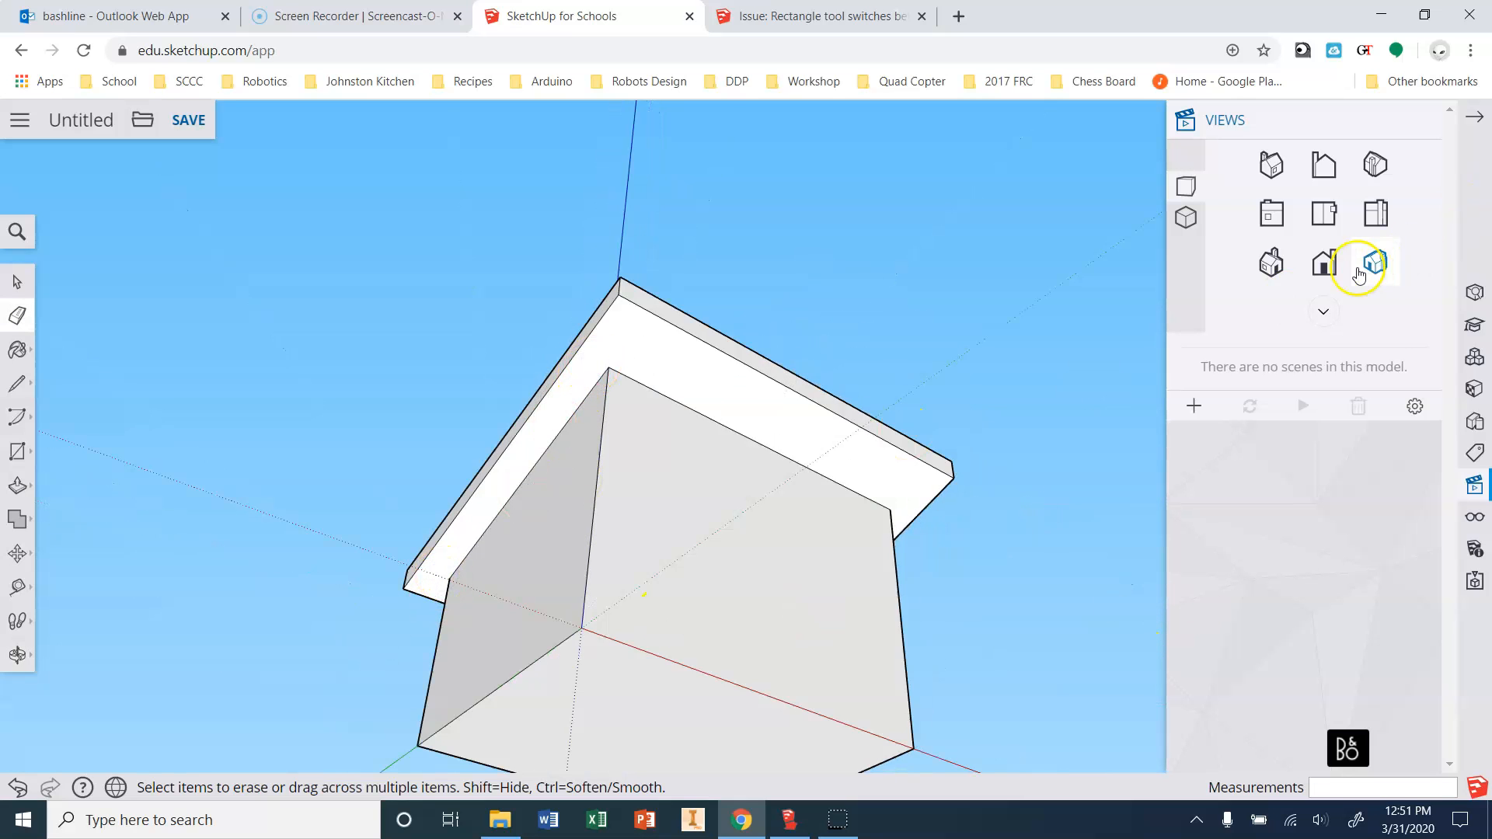
click(1271, 264)
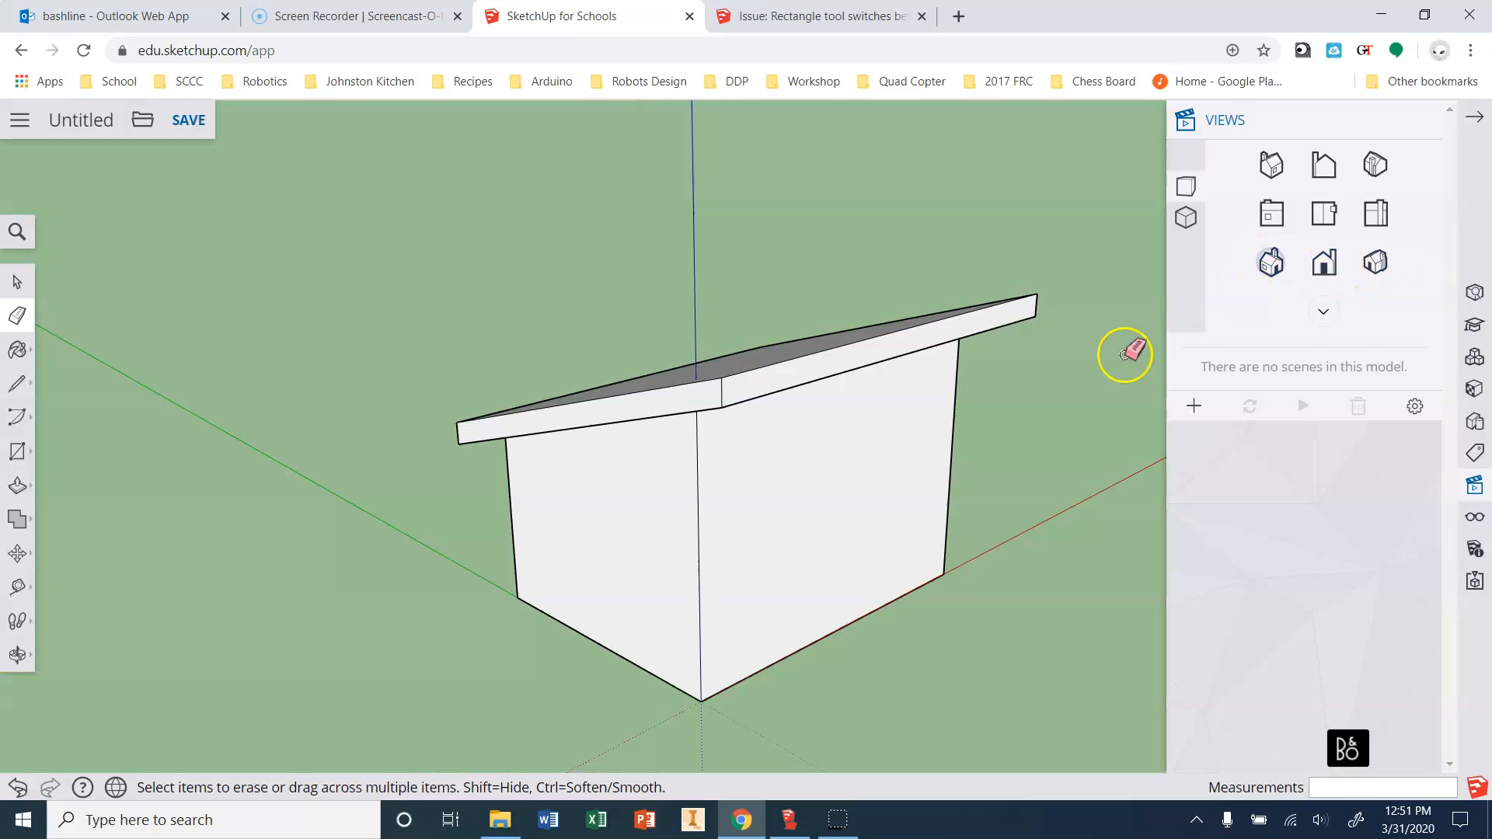
click(1375, 268)
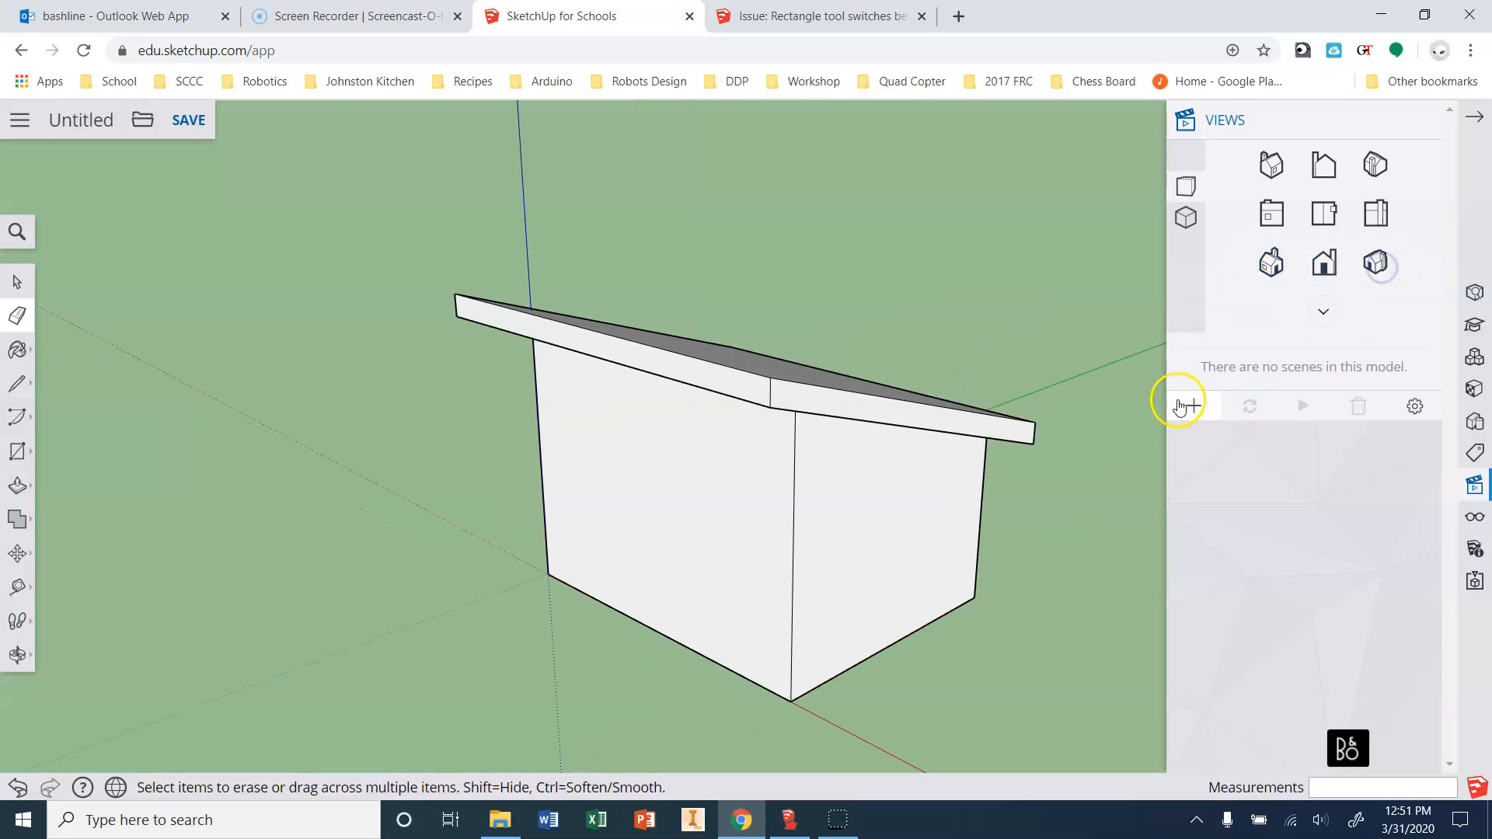
Enter 'Tiny Home Lesson' as the model name when saving.
click(186, 119)
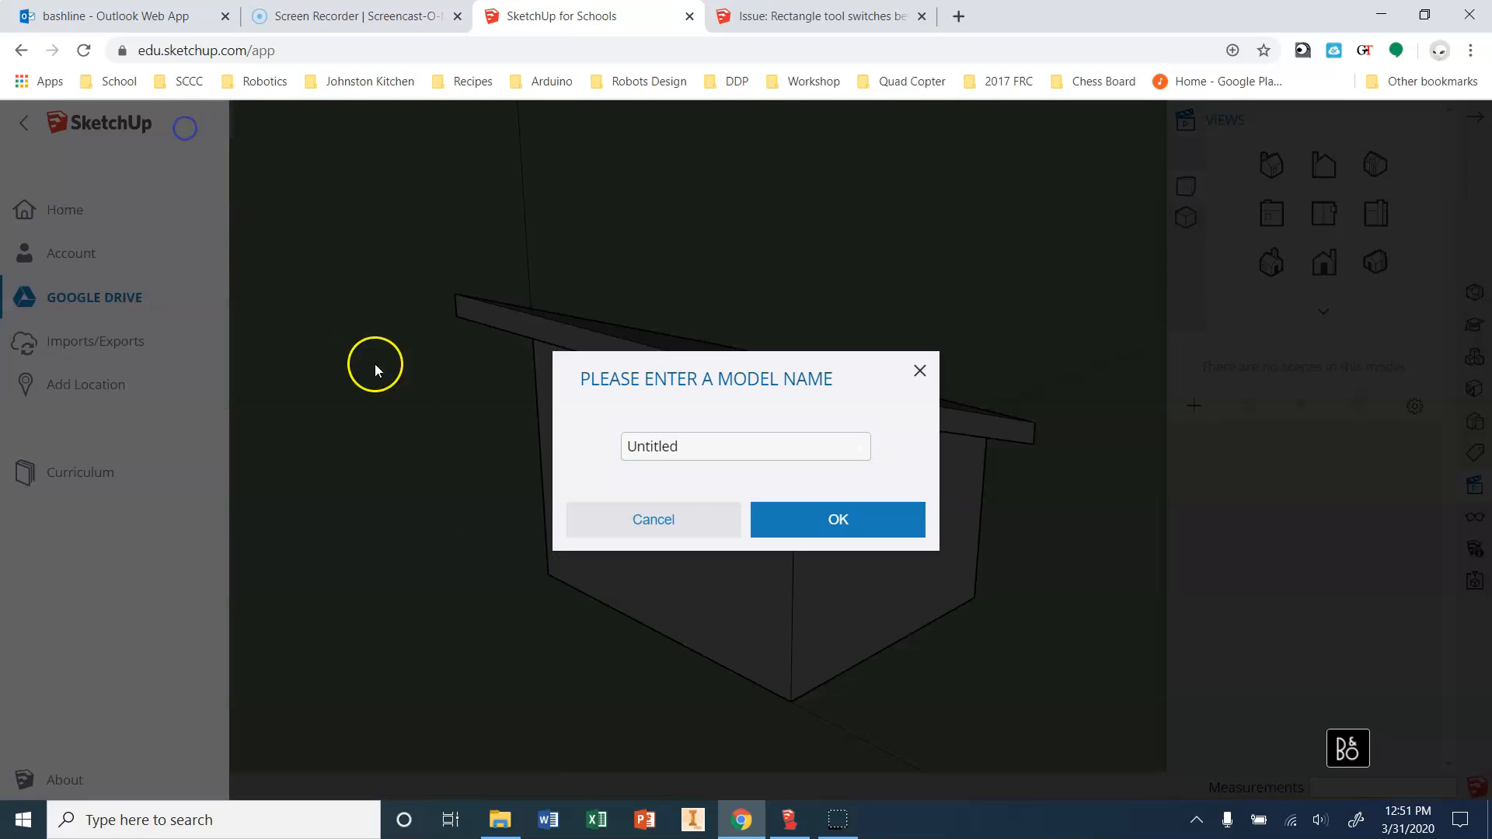
drag(696, 452, 548, 441)
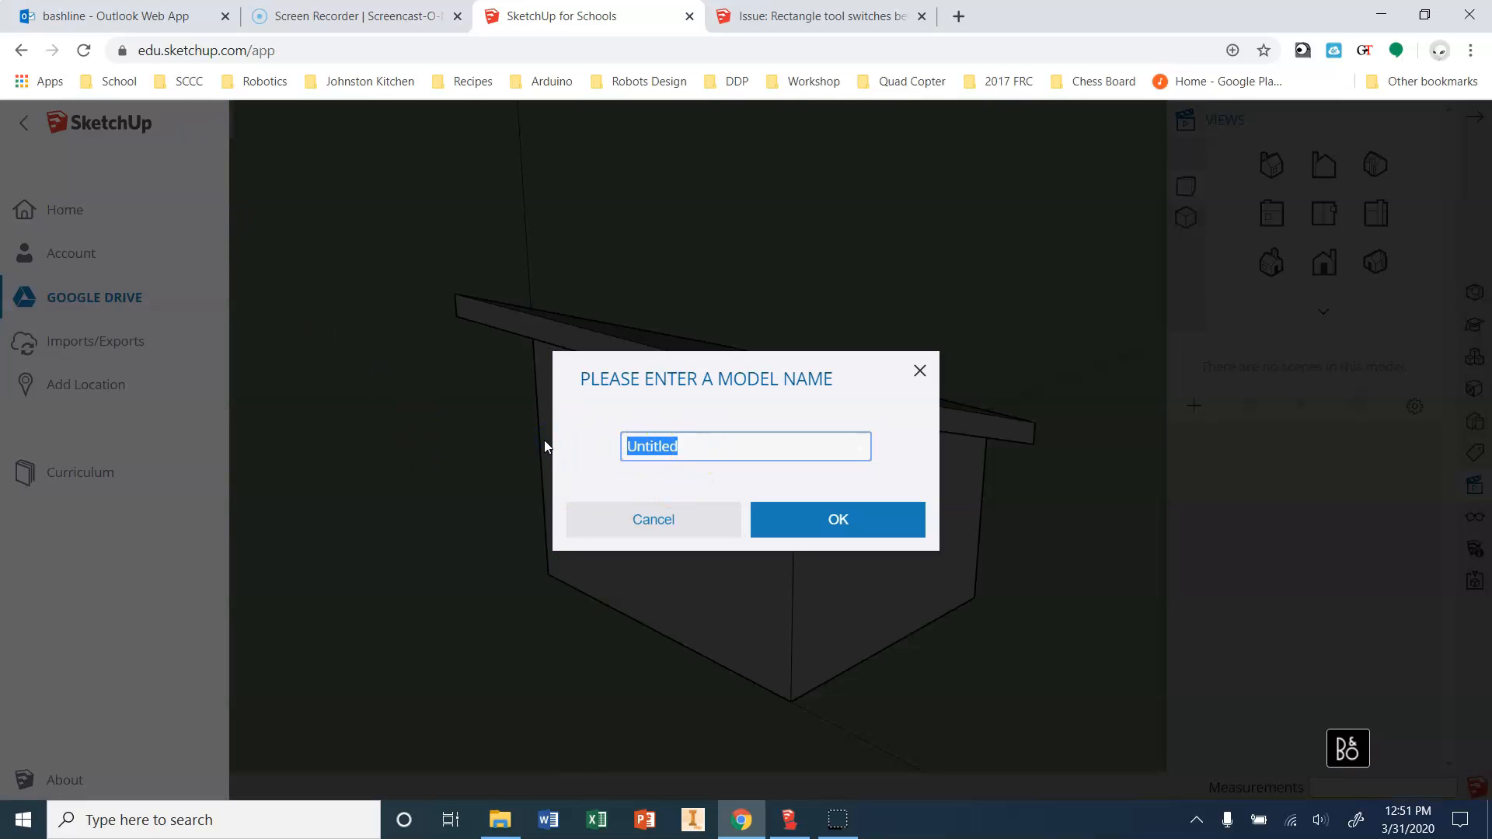
text(Tiny Home Lesson)
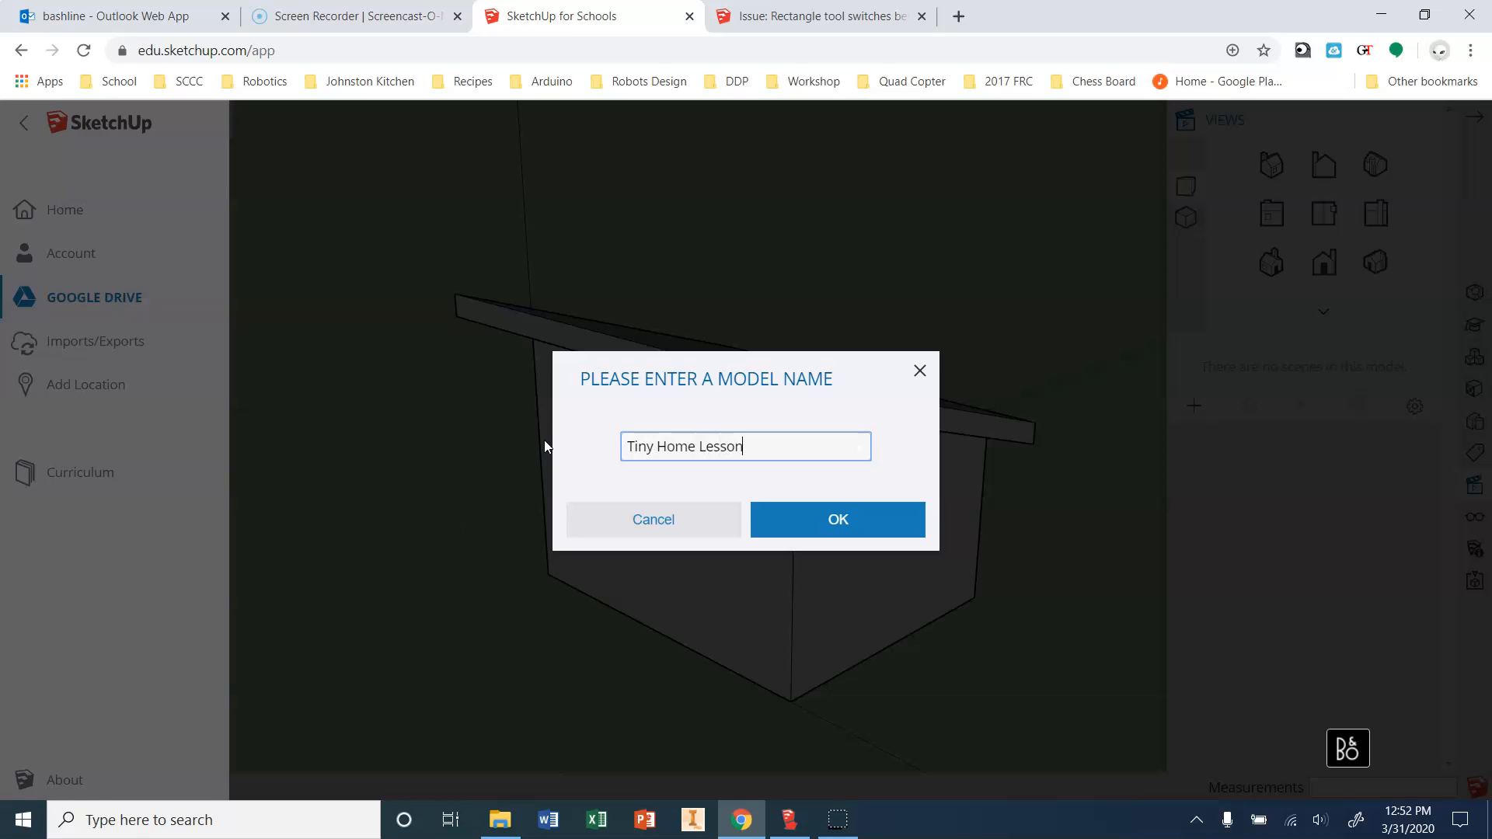
key(Return)
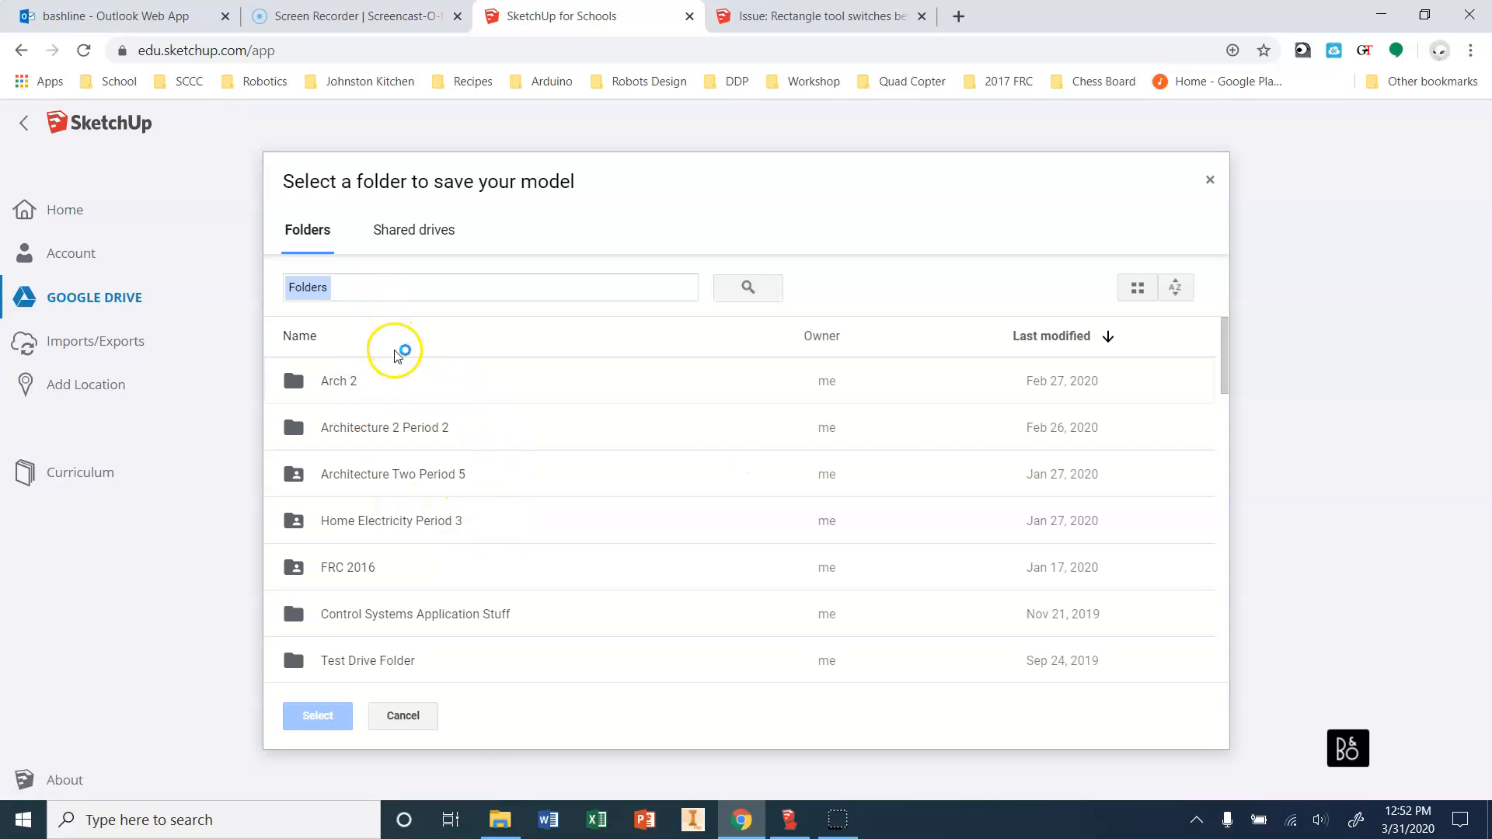
Browse Google Drive to Arch 2 > Micro House Files, then leave the picker without saving.
click(88, 261)
click(81, 308)
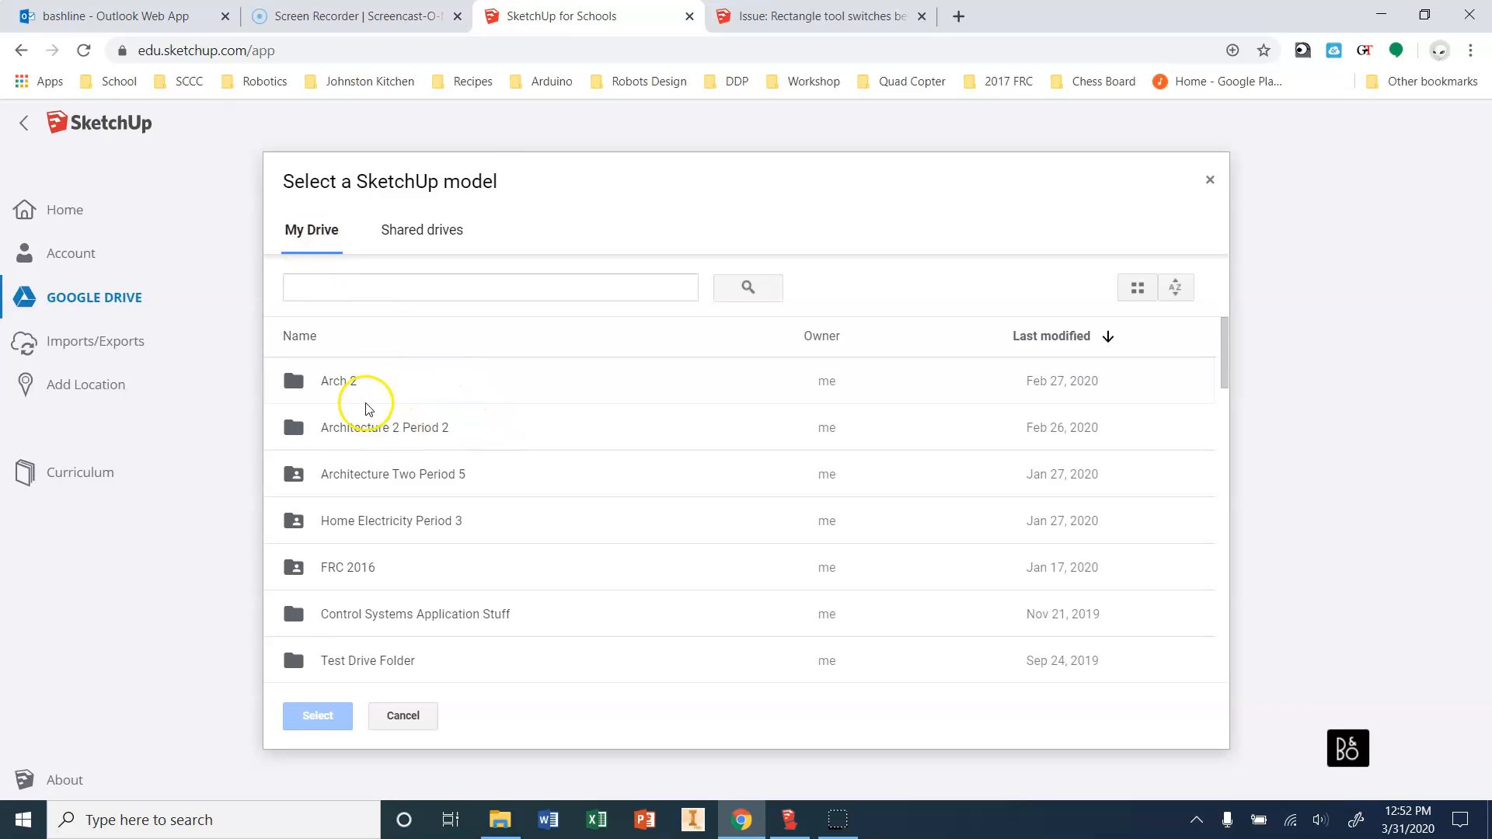
double_click(346, 383)
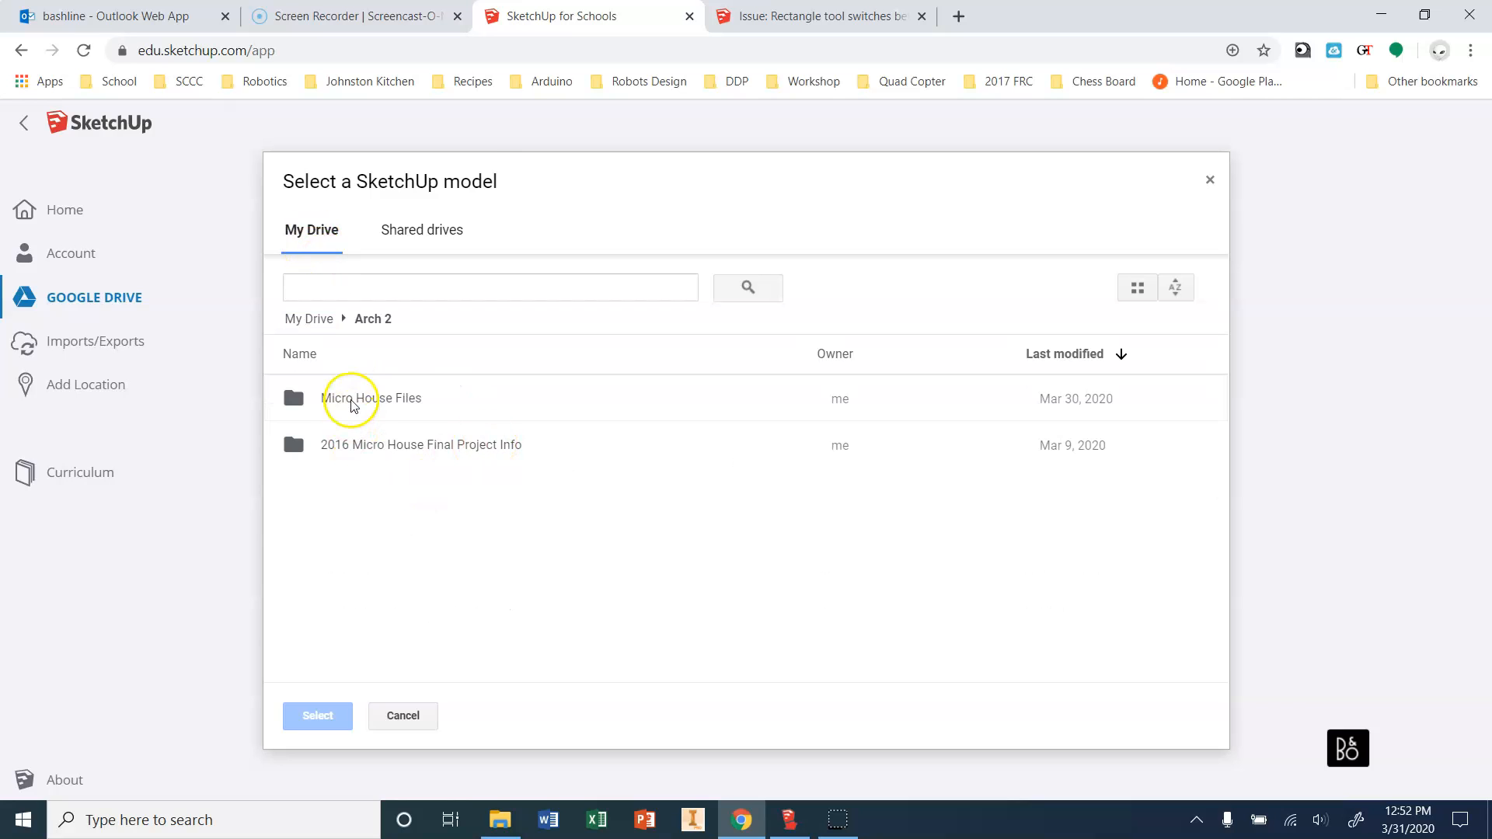
double_click(350, 398)
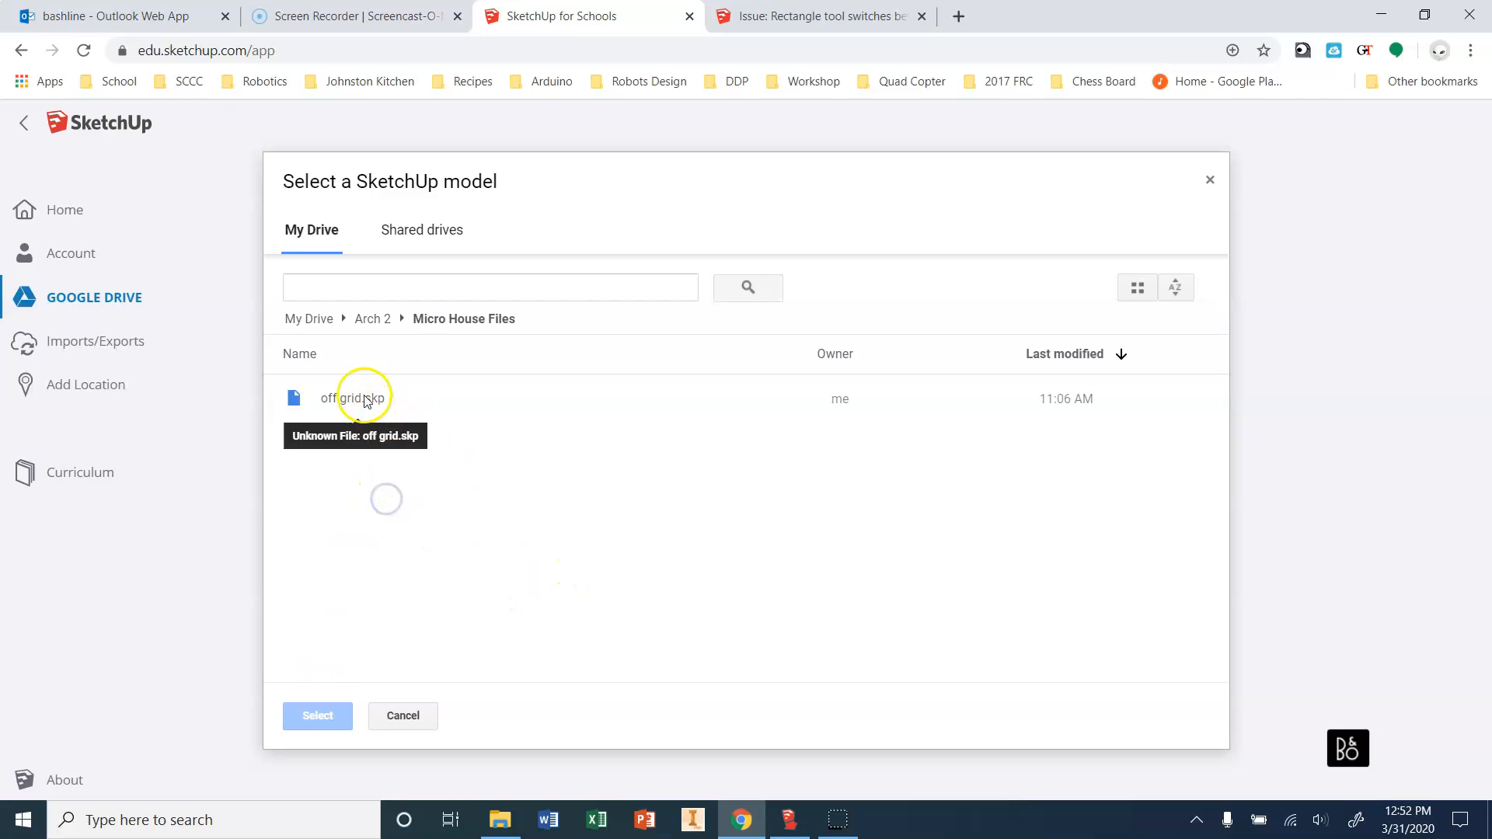
click(357, 320)
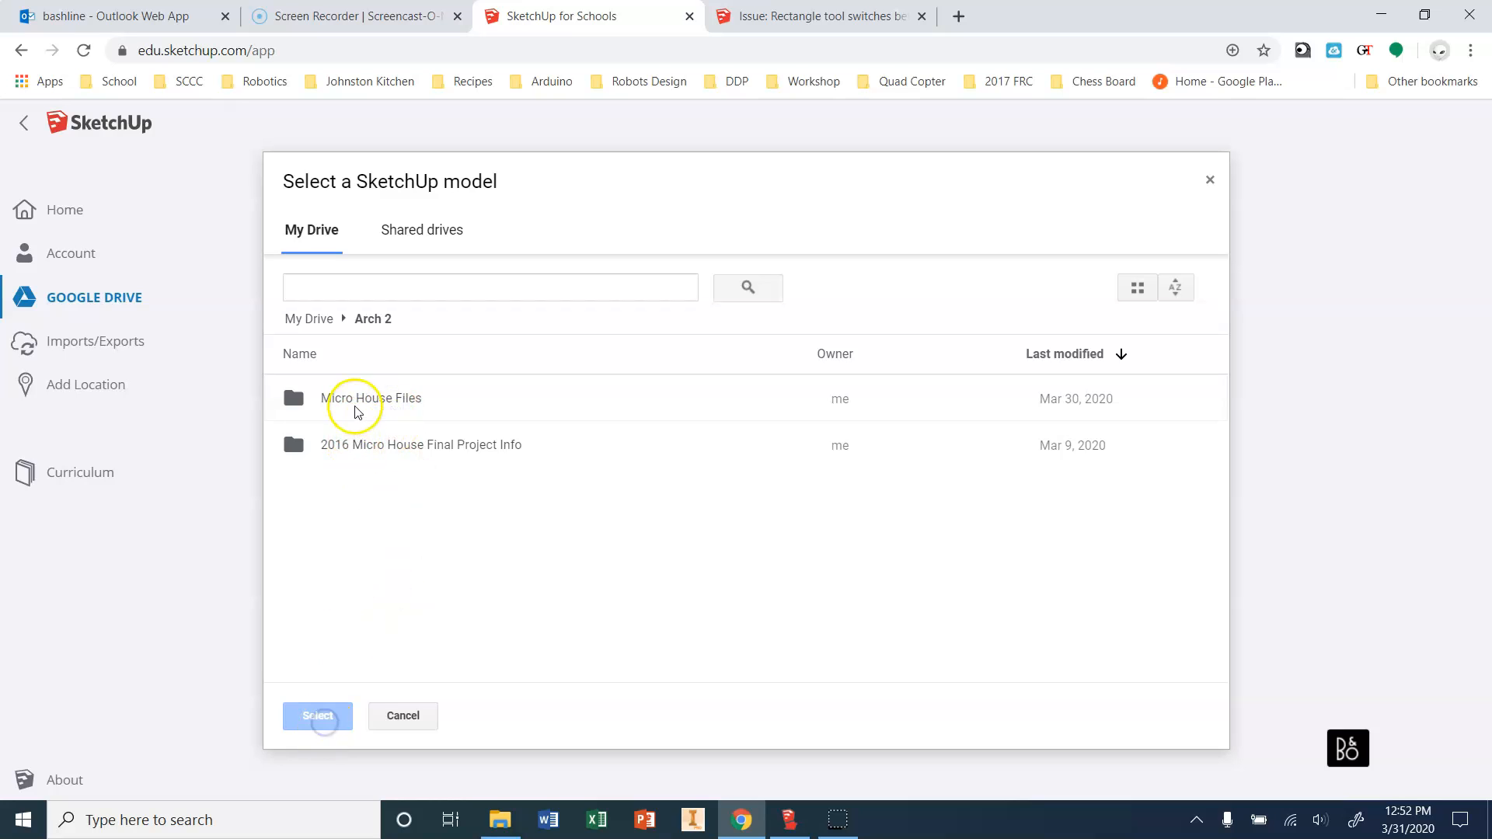
double_click(358, 404)
click(340, 402)
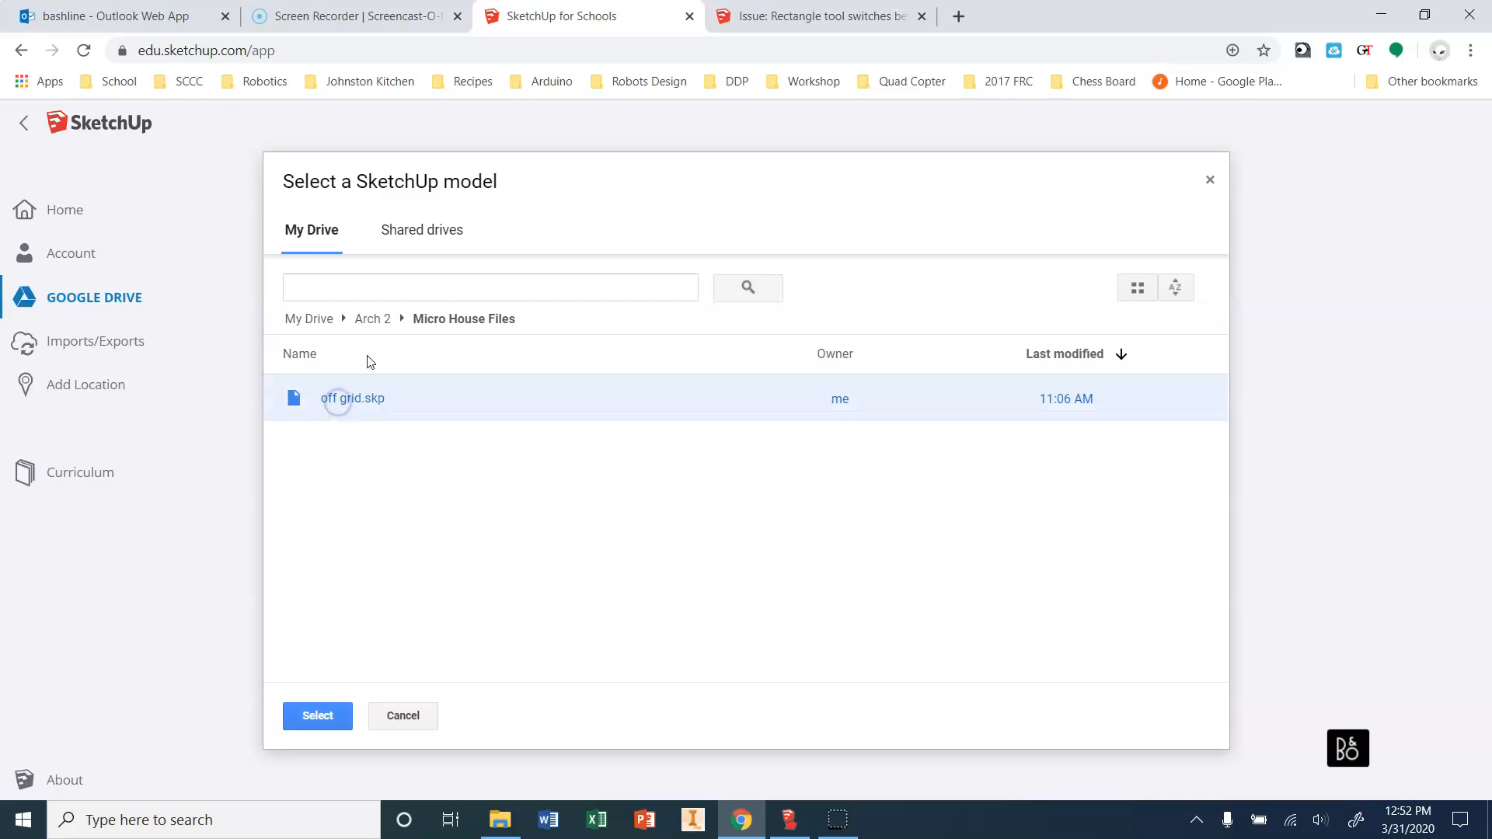
click(386, 293)
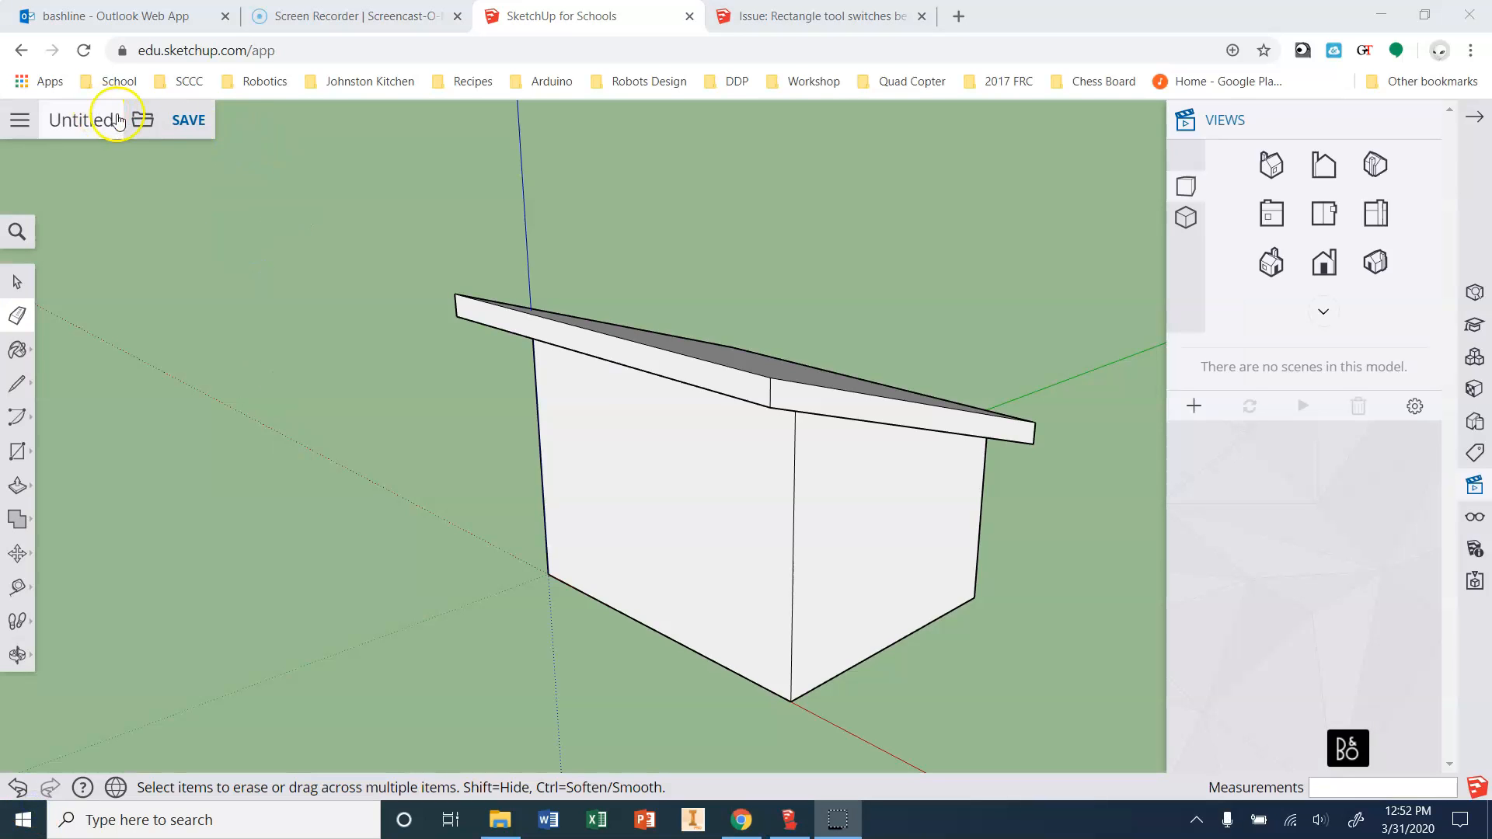
Save again, naming the model 'Tiny Home Lesson'.
click(186, 123)
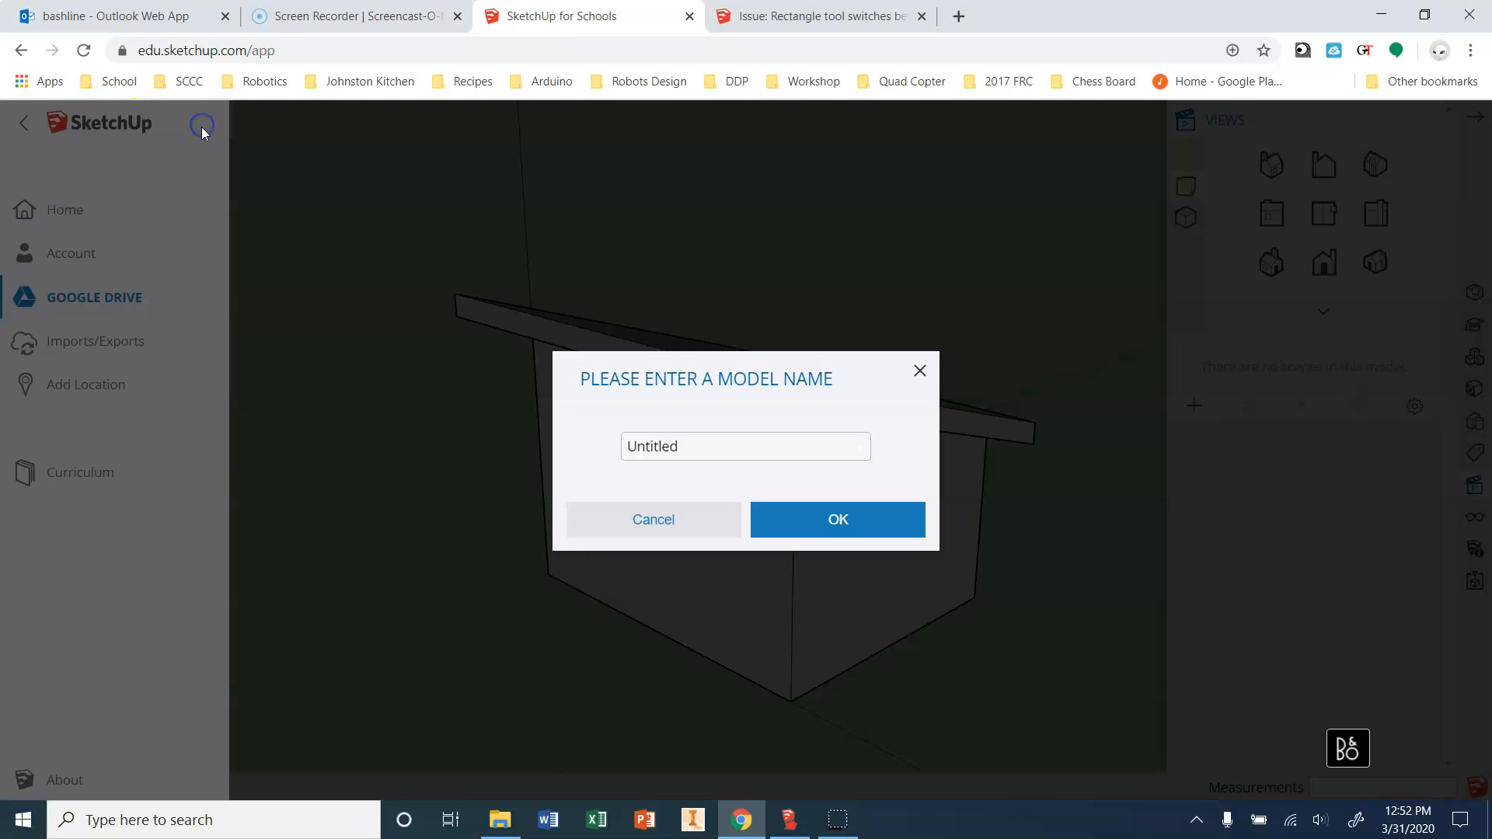
click(706, 454)
text(Tiny Home)
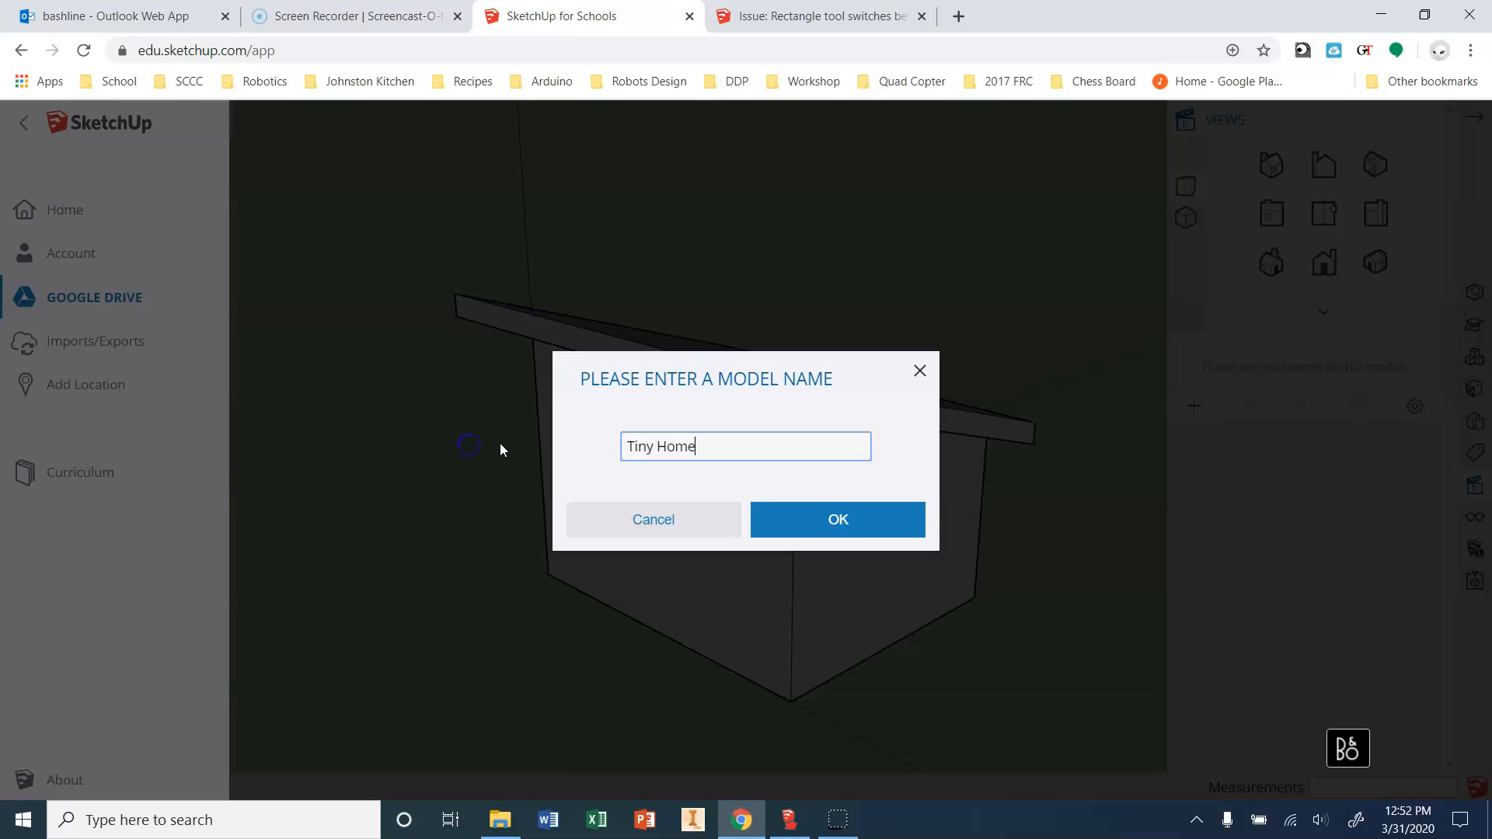
text( Lesson)
key(Return)
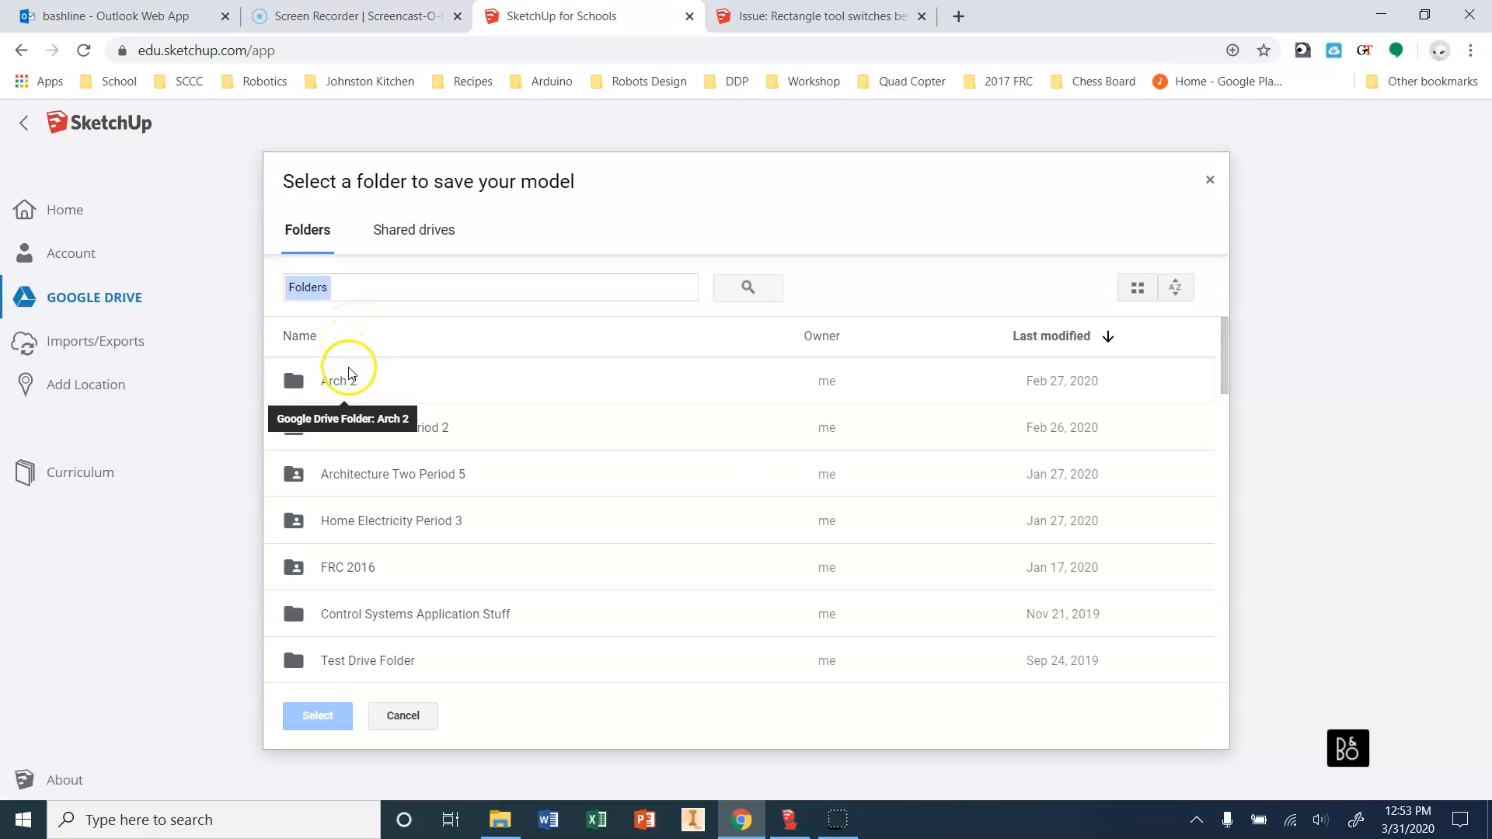
Choose Arch 2 > Micro House Files on Google Drive as the save location.
double_click(388, 386)
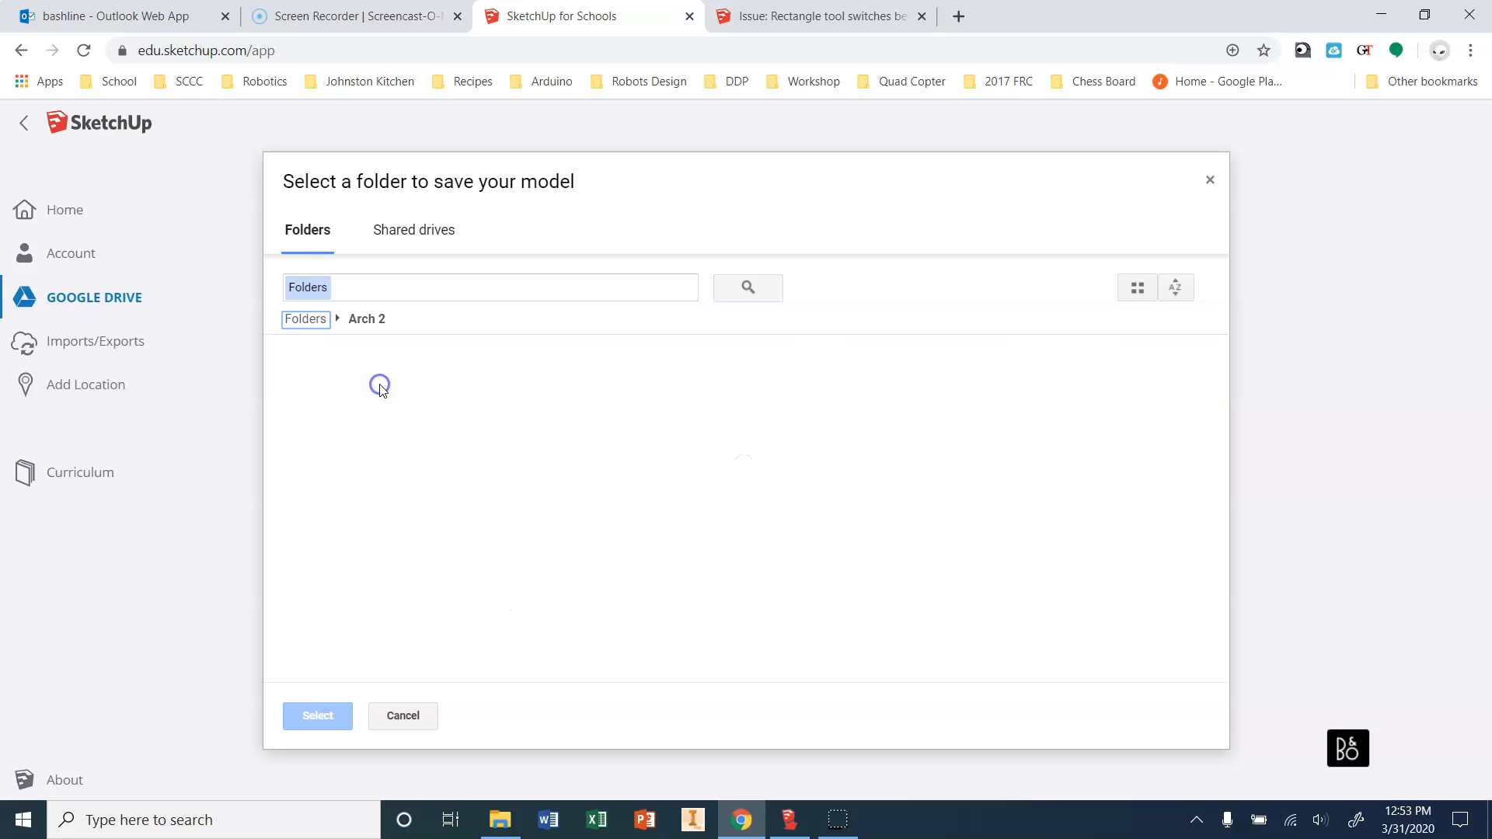
click(365, 400)
click(336, 715)
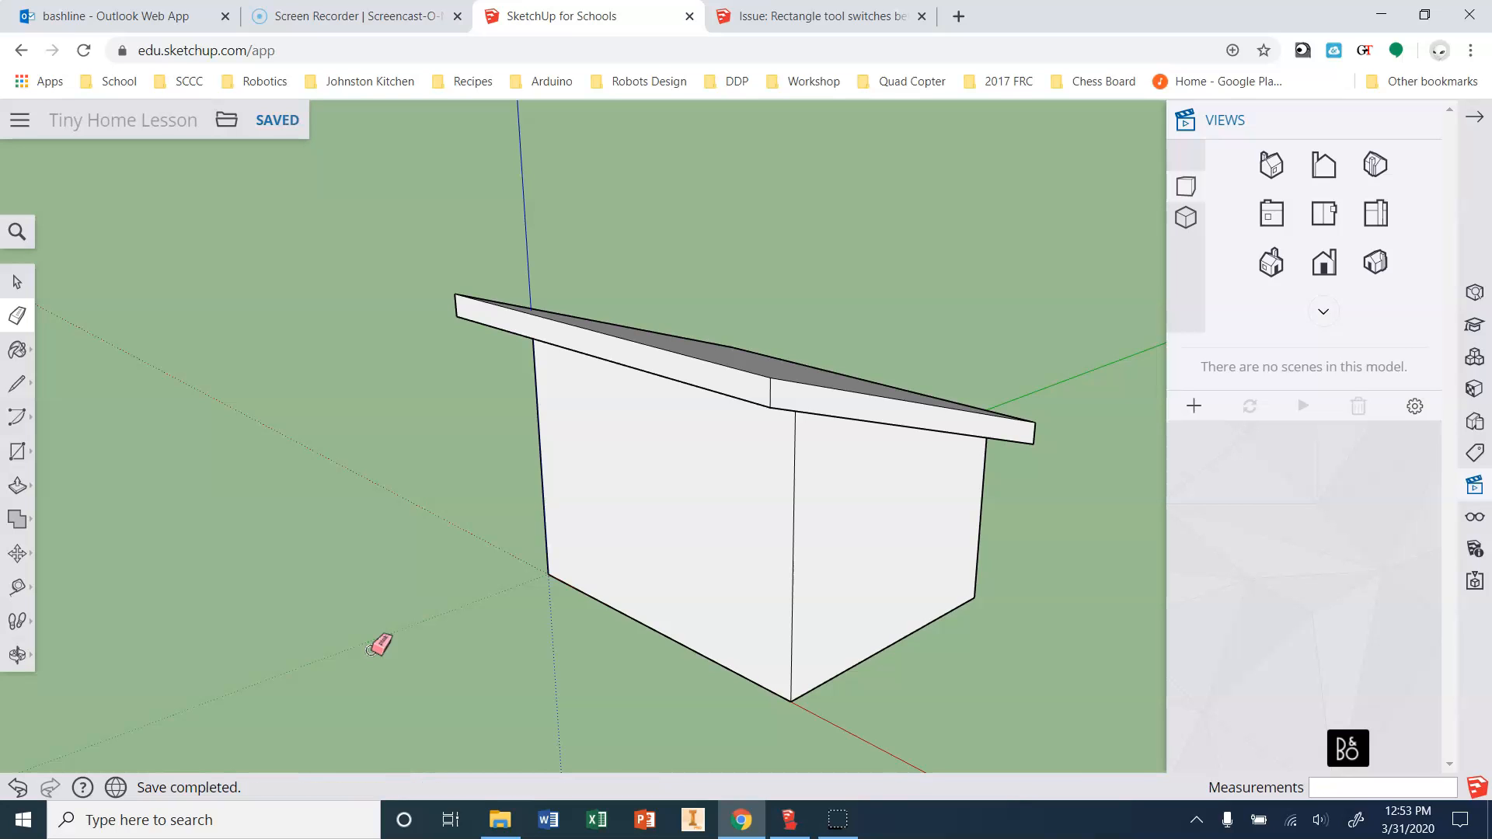
click(18, 120)
click(24, 124)
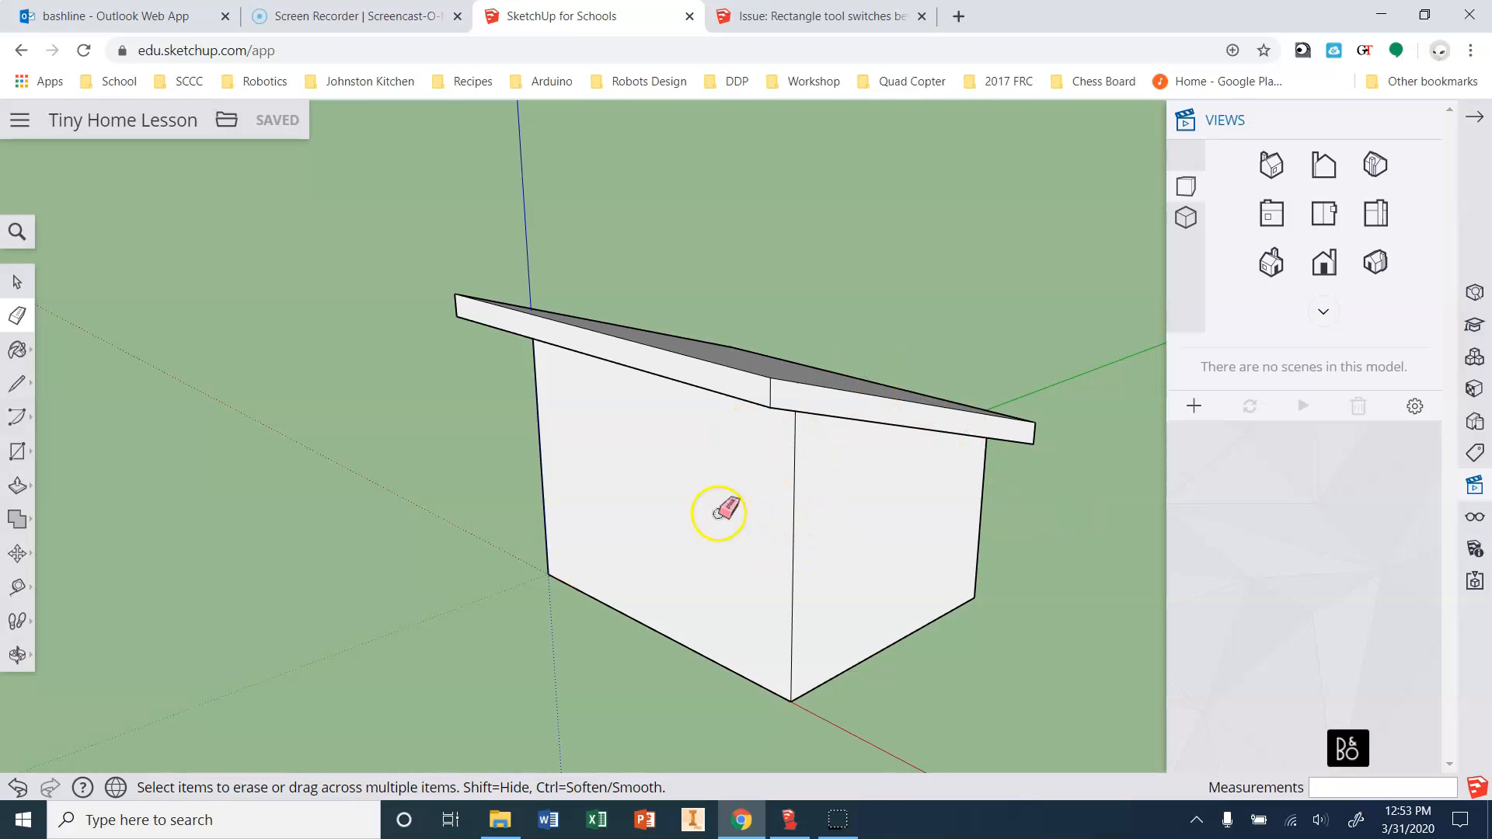
key(o)
drag(486, 506, 1078, 311)
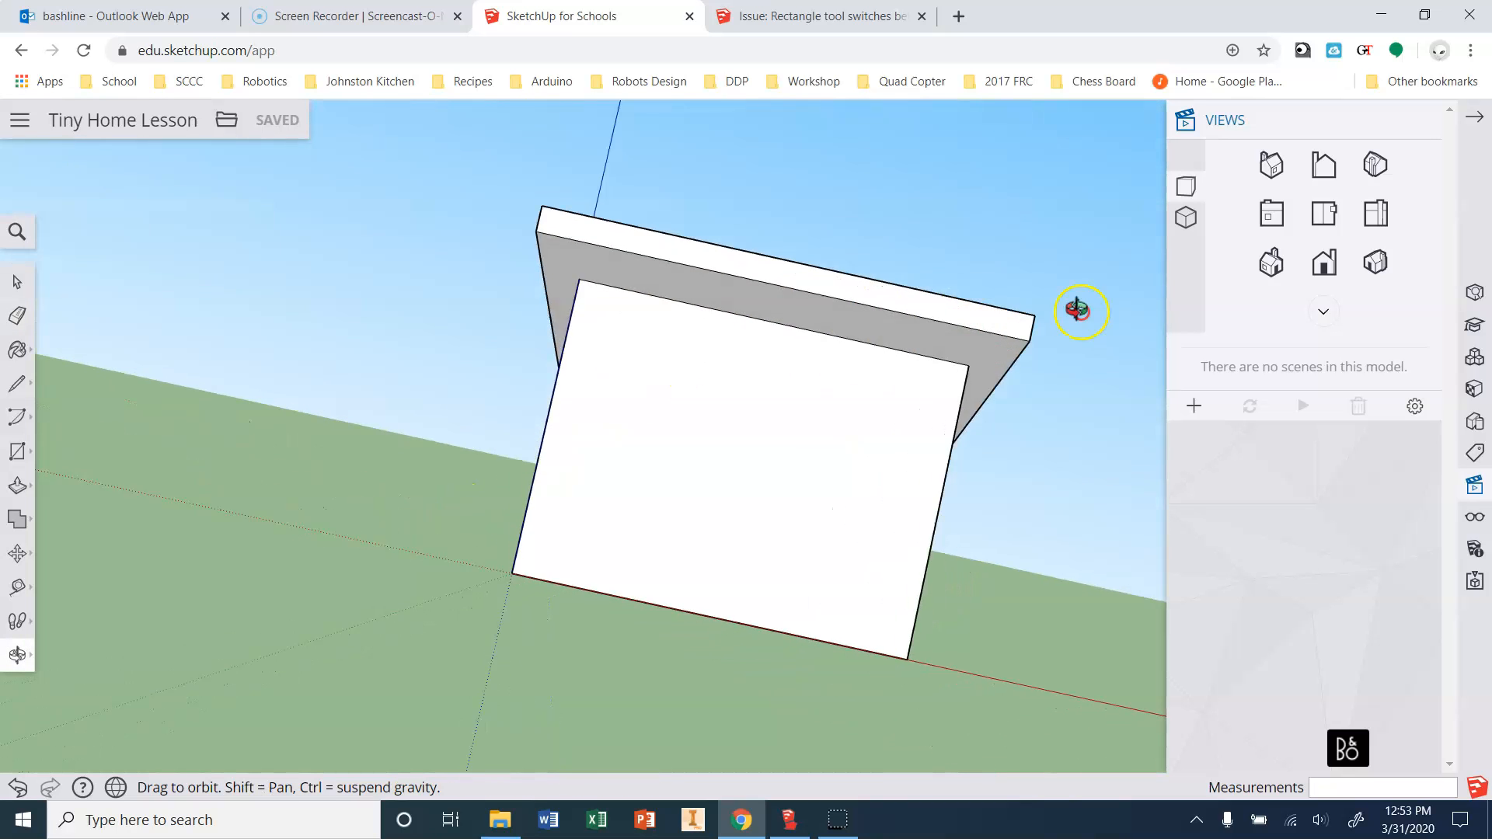
key(e)
key(o)
mouse_move(393, 443)
mouse_down()
mouse_move(606, 409)
mouse_move(932, 572)
mouse_move(714, 672)
mouse_move(260, 669)
mouse_move(23, 606)
mouse_up()
drag(683, 573, 242, 360)
ctrl+middle_drag(239, 359, 220, 357)
ctrl+scroll(946, 573, up, 1)
ctrl+middle_drag(946, 573, 403, 436)
ctrl+middle_drag(946, 543, 296, 489)
ctrl+scroll(723, 548, down, 1)
ctrl+scroll(724, 549, up, 1)
ctrl+middle_drag(723, 548, 103, 547)
ctrl+middle_drag(956, 524, 190, 506)
ctrl+scroll(993, 523, up, 1)
ctrl+middle_drag(992, 523, 542, 288)
mouse_move(542, 288)
mouse_down()
mouse_move(544, 423)
mouse_move(719, 486)
mouse_move(772, 474)
mouse_up()
key(e)
ctrl+scroll(781, 475, down, 1)
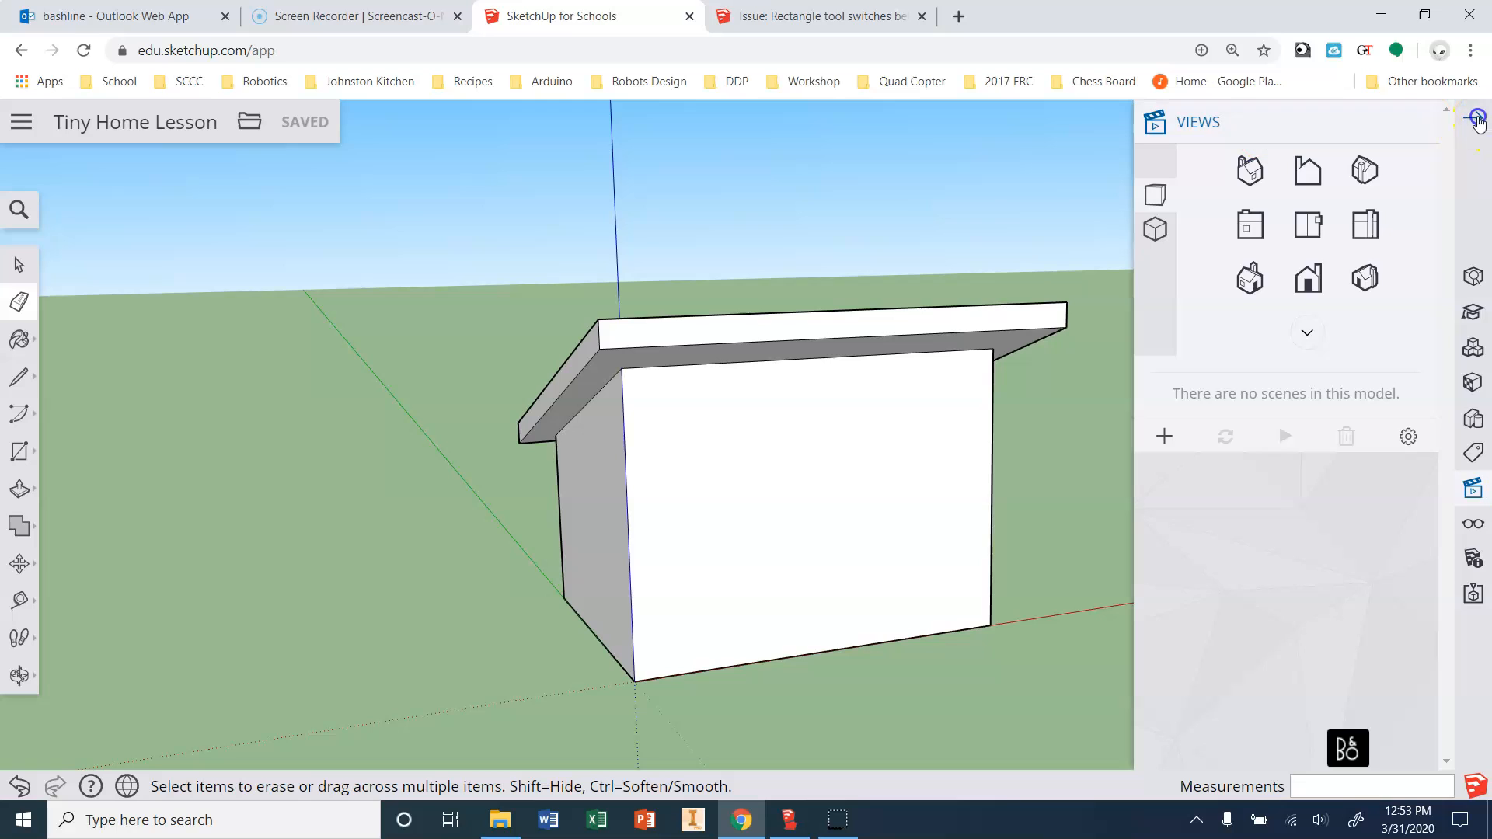
click(1473, 118)
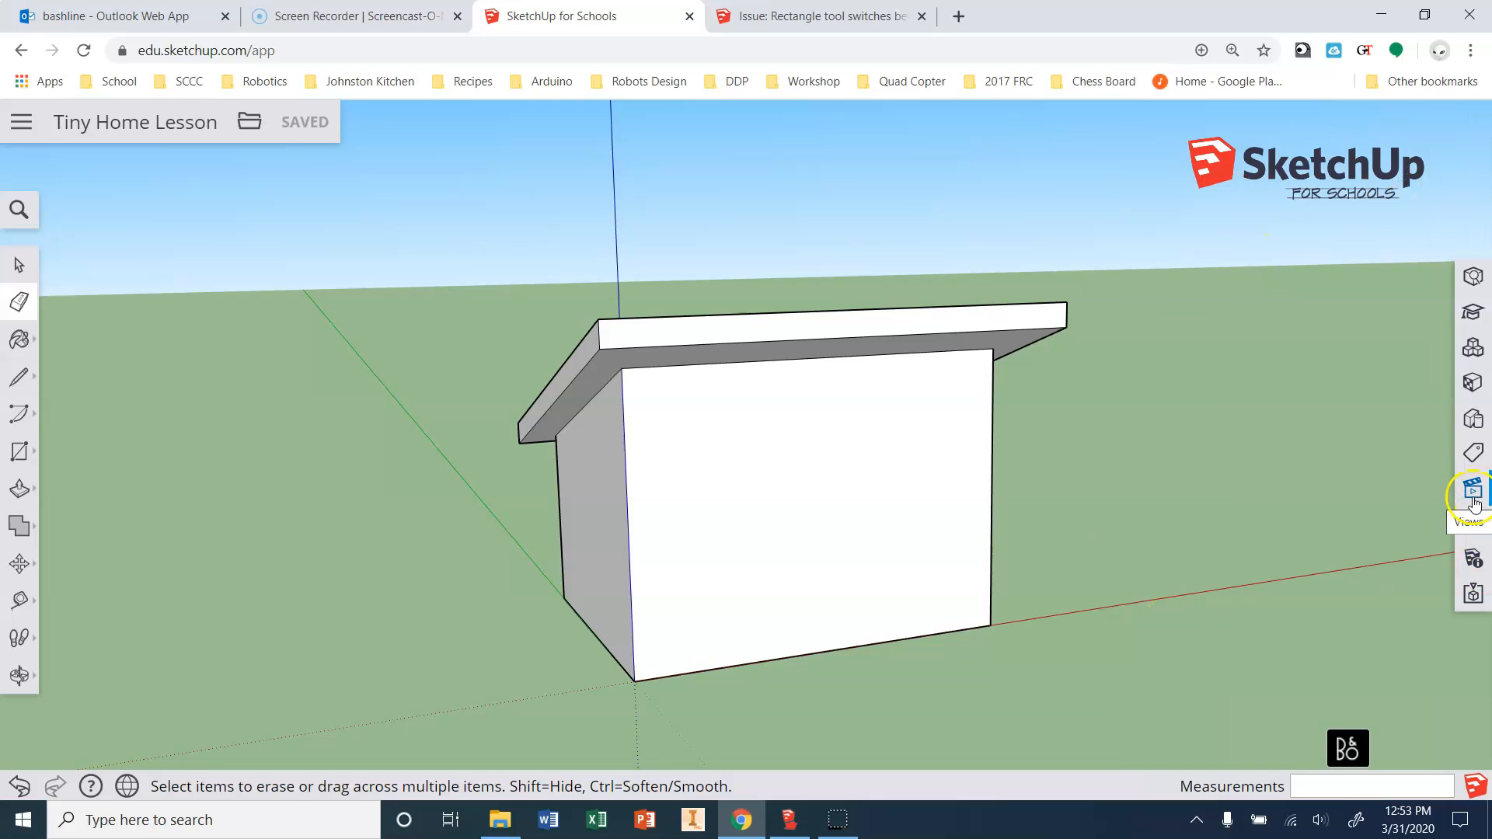
click(1474, 491)
click(1372, 284)
click(1366, 224)
click(1309, 225)
click(1260, 226)
click(1263, 304)
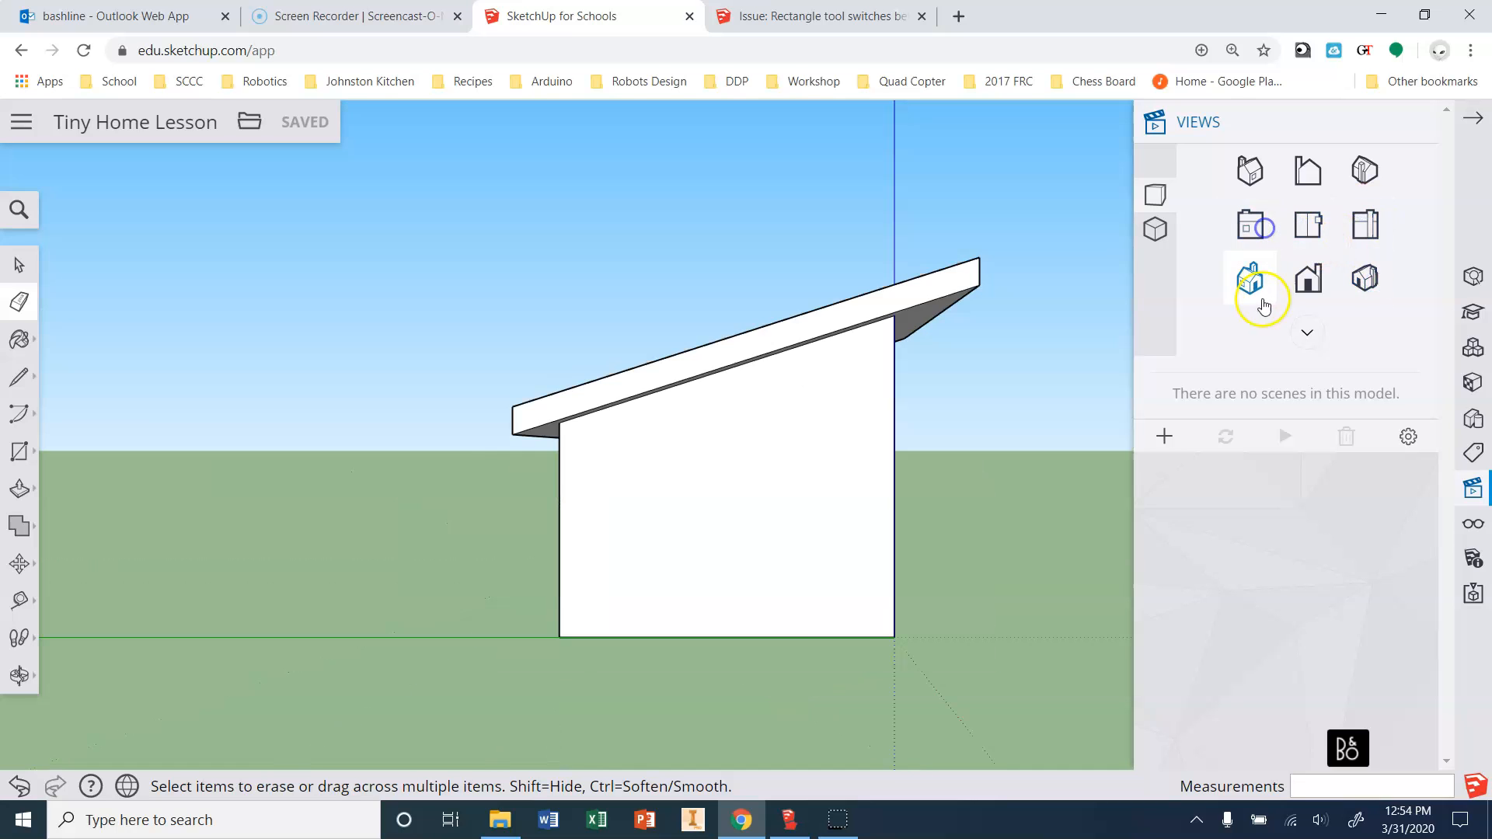
click(1307, 280)
click(1360, 292)
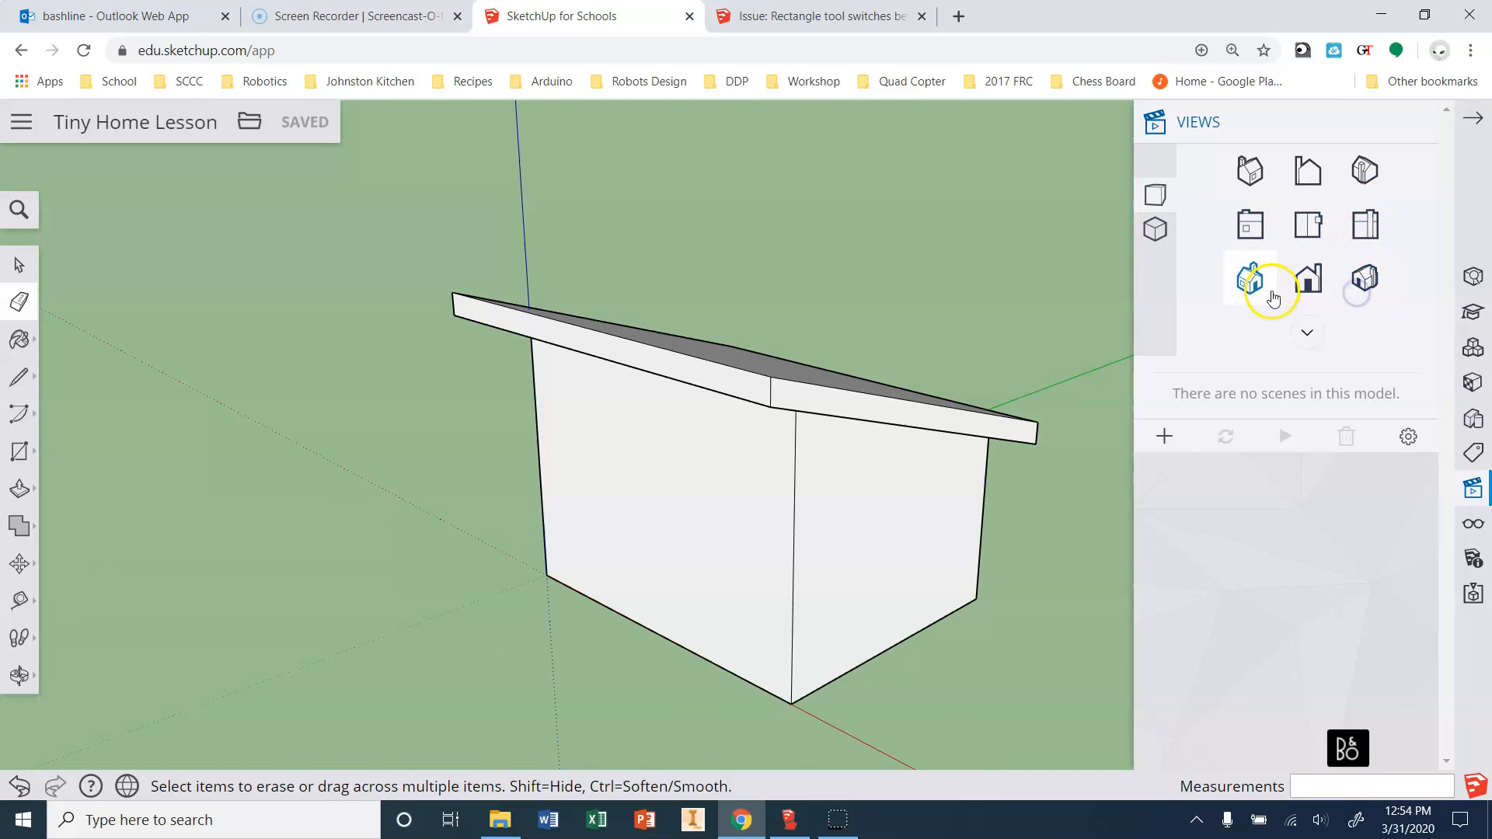